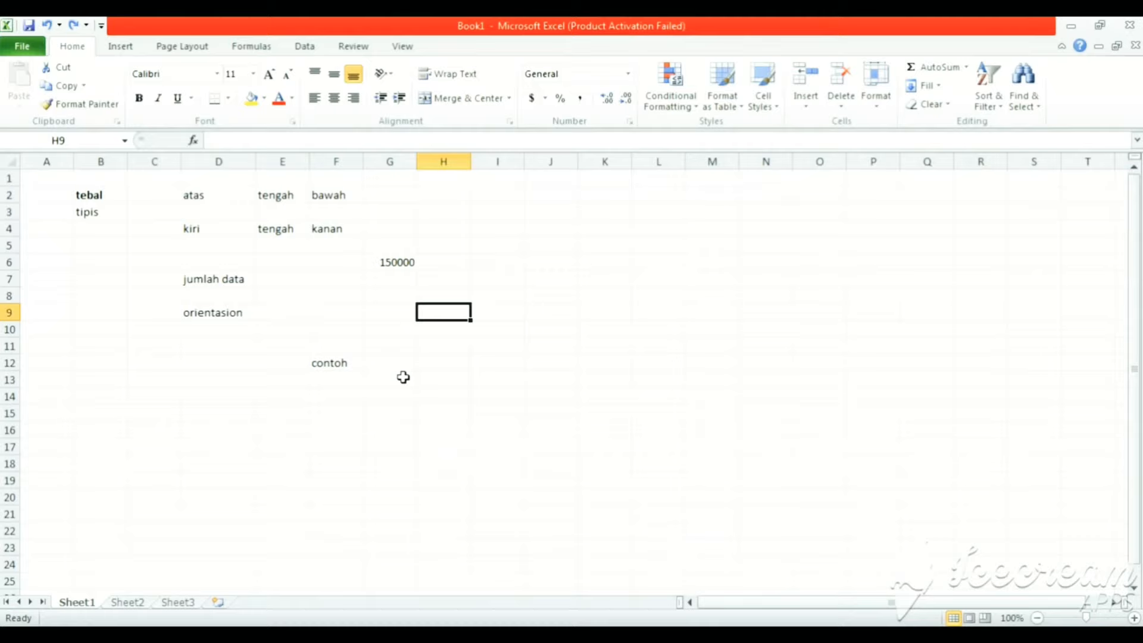
left_click(104, 178)
left_click(153, 179)
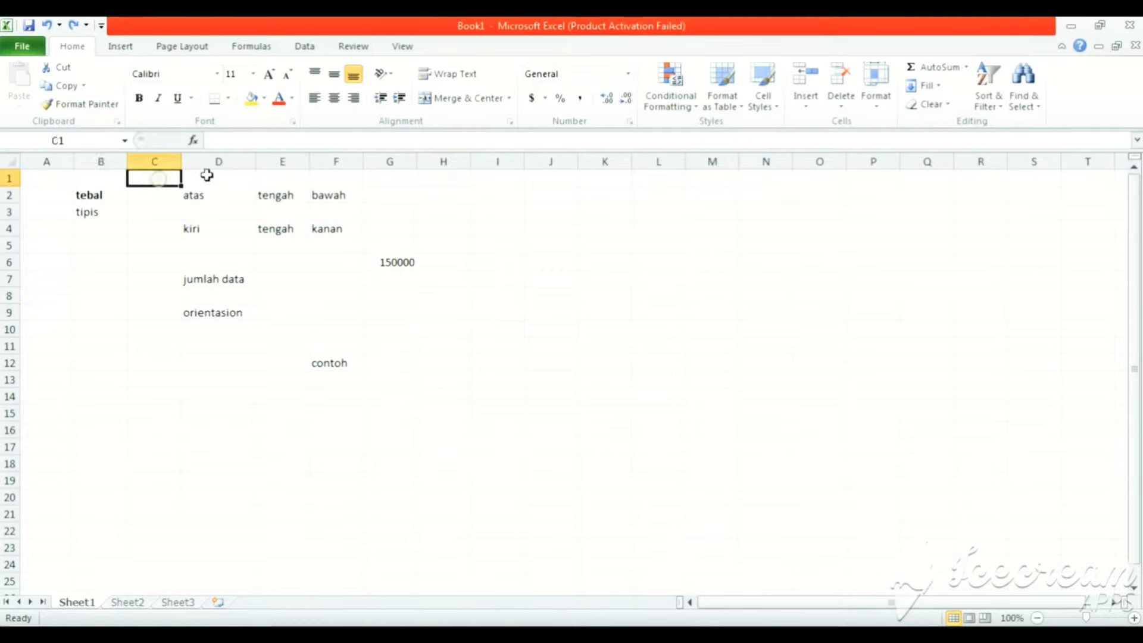
left_click(228, 177)
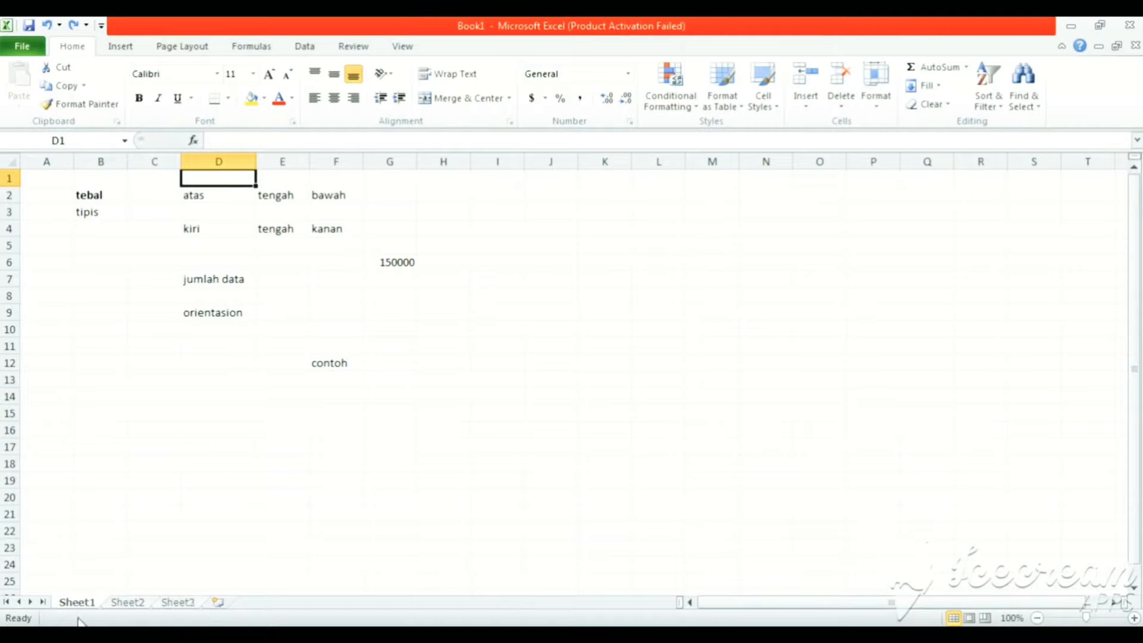
Look at Sheet2 and Sheet3, add a new worksheet after them, and return to Sheet1.
left_click(116, 604)
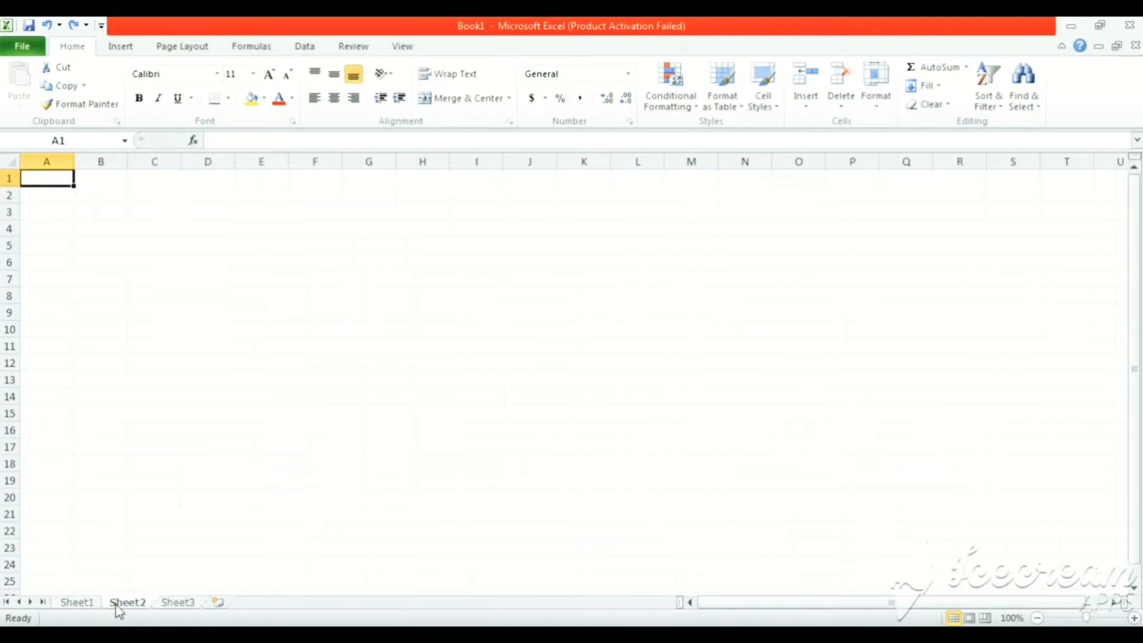
left_click(182, 604)
left_click(218, 602)
left_click(85, 603)
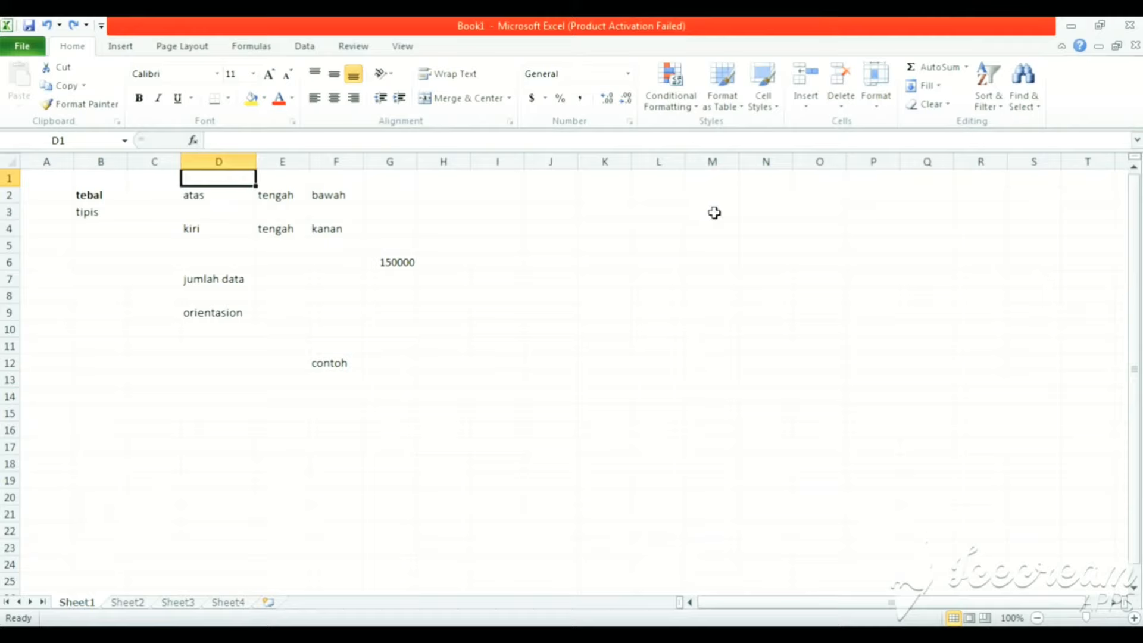
left_click(37, 51)
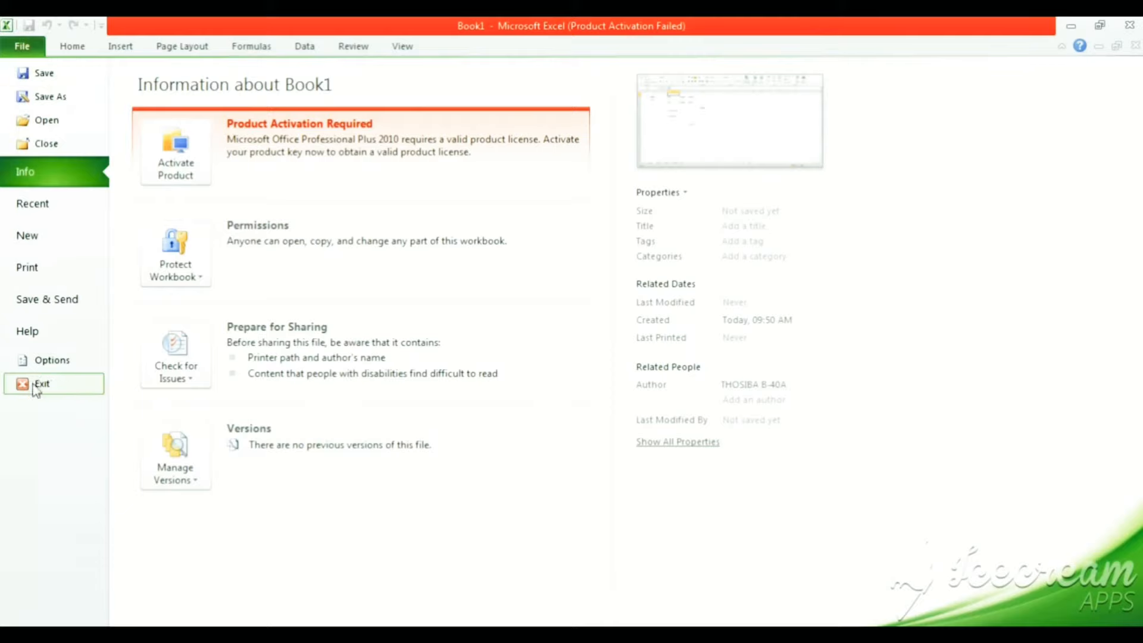
key("Escape")
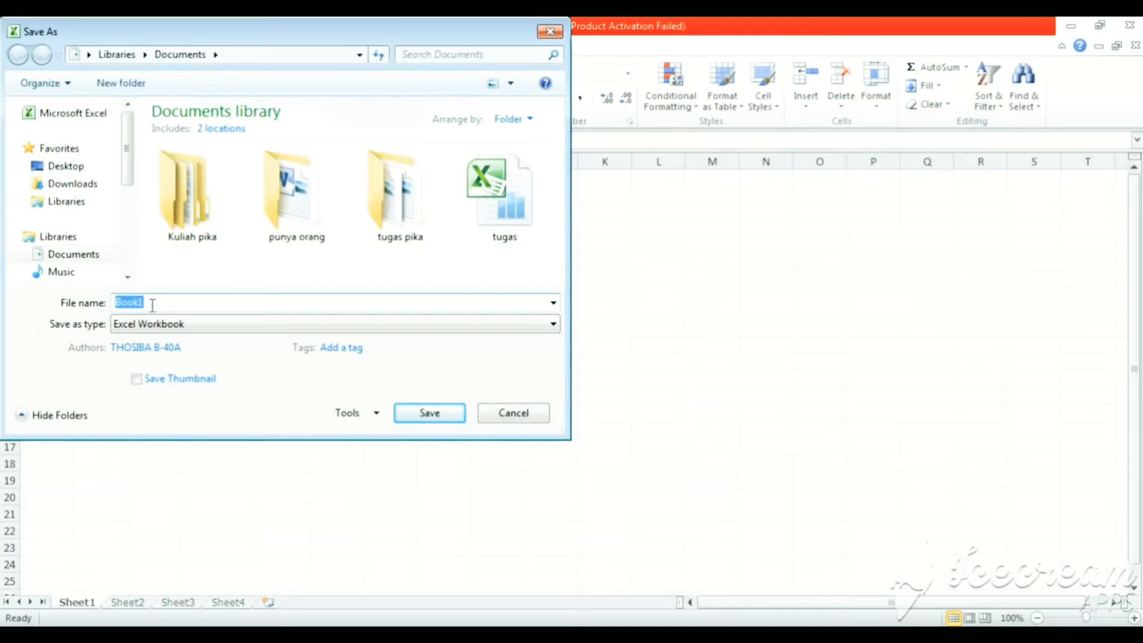
left_click_drag(126, 181, 126, 209)
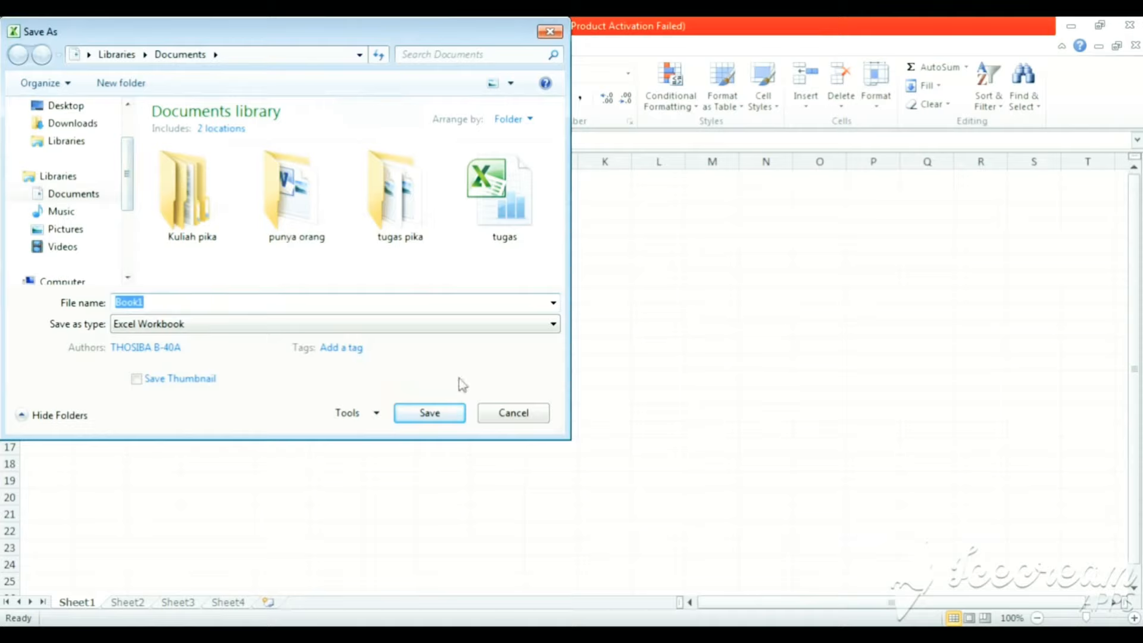
left_click(503, 417)
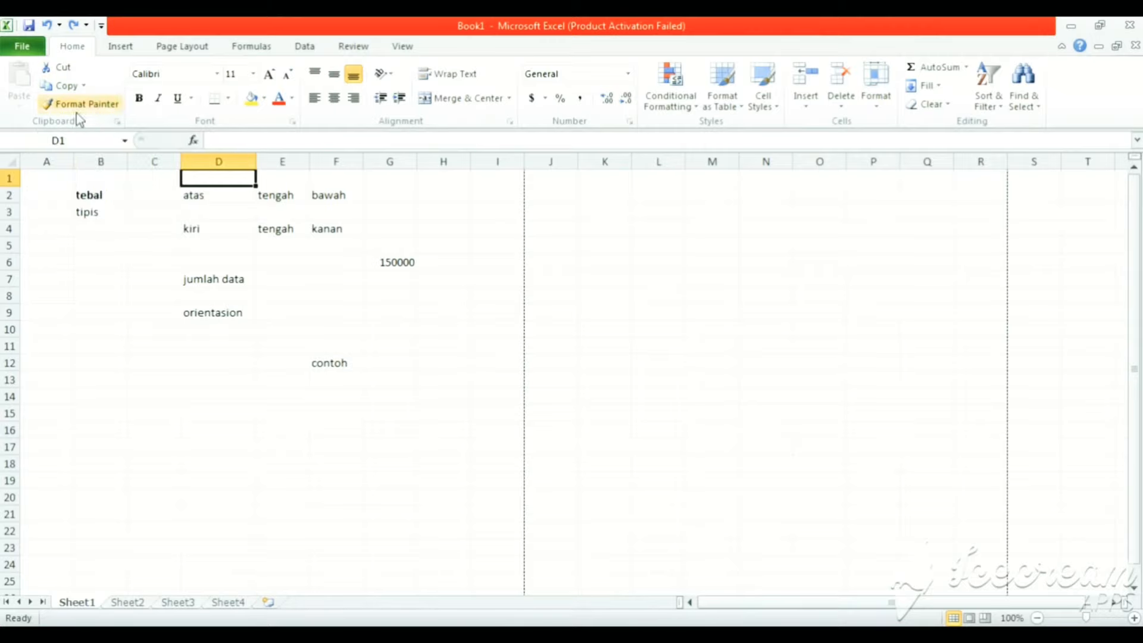
Copy the bold formatting of "tebal" in B2 onto "tipis" in B3 with Format Painter, and remove the bold from B3 again.
left_click(111, 196)
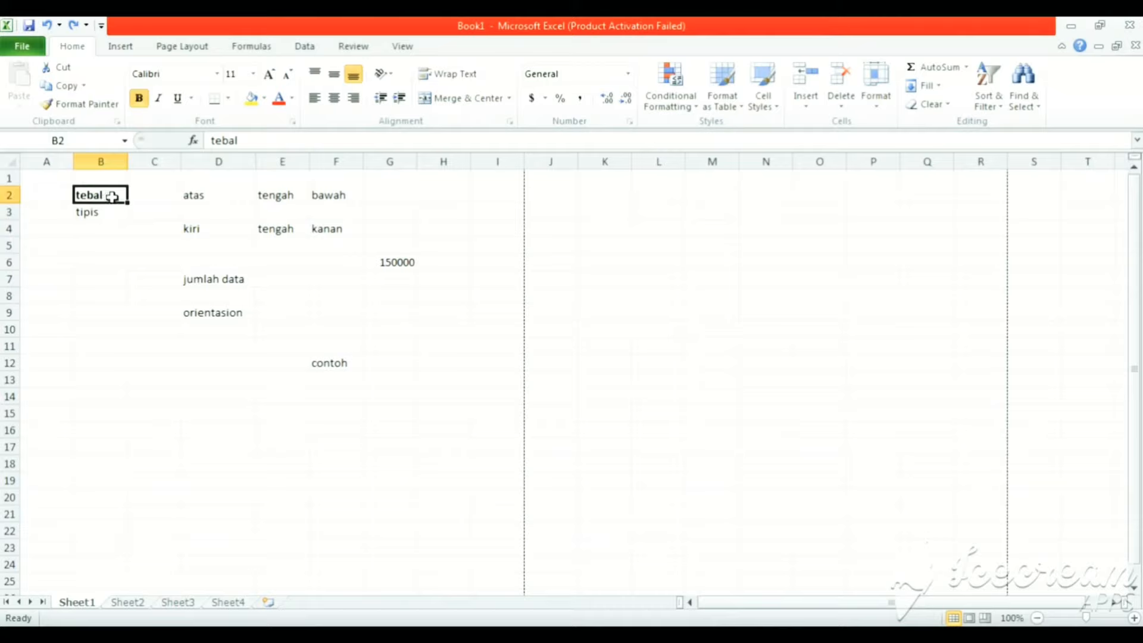
left_click(103, 216)
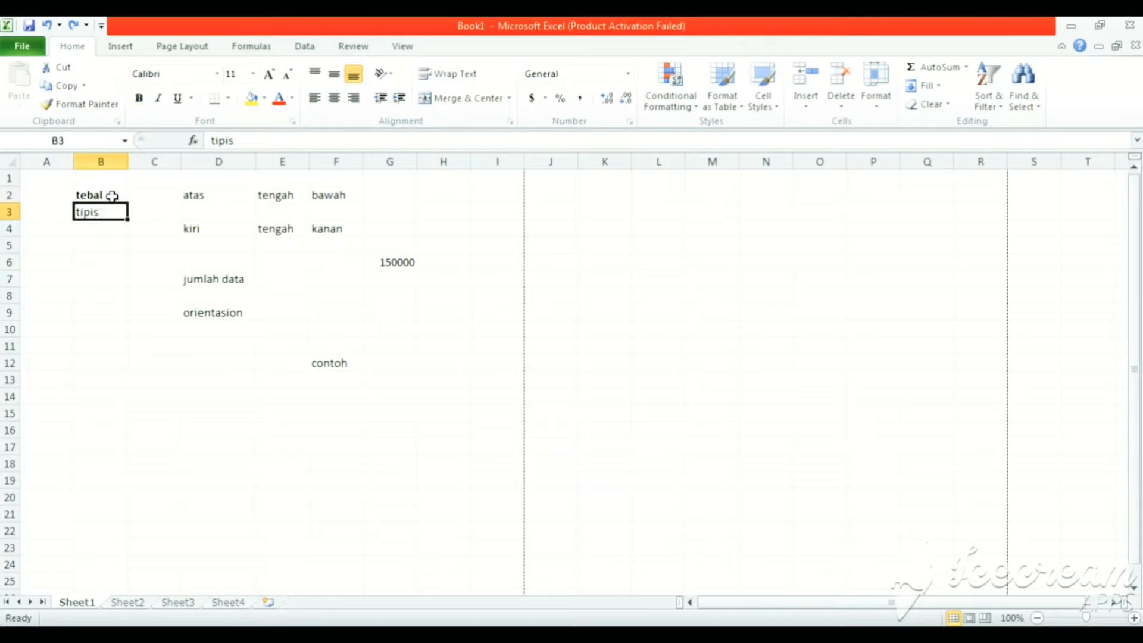
left_click(112, 196)
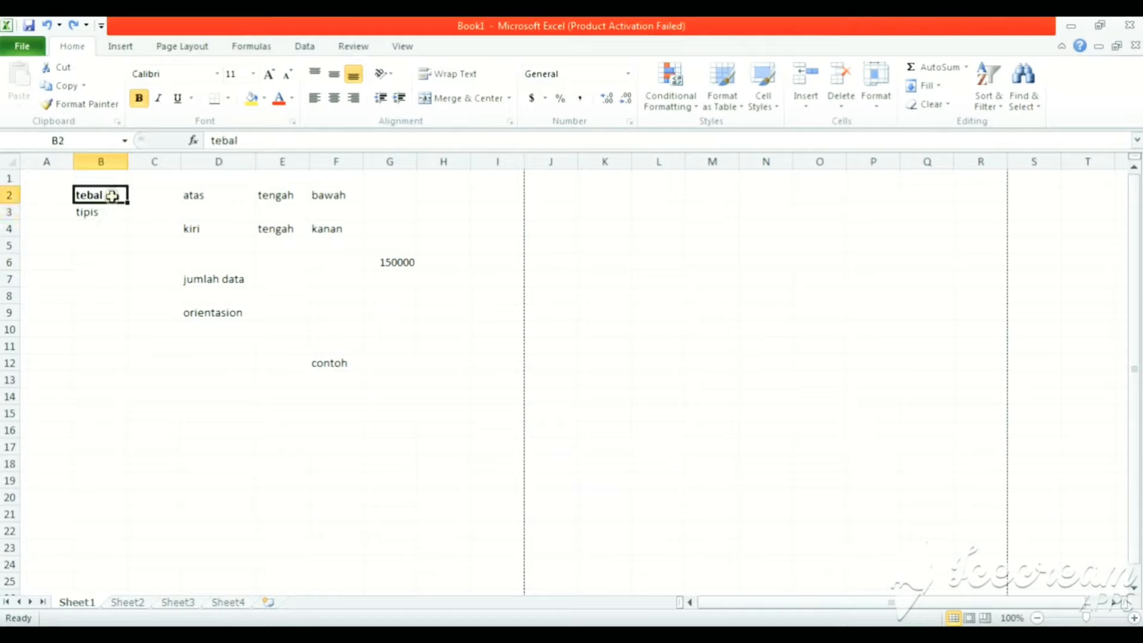
left_click(102, 106)
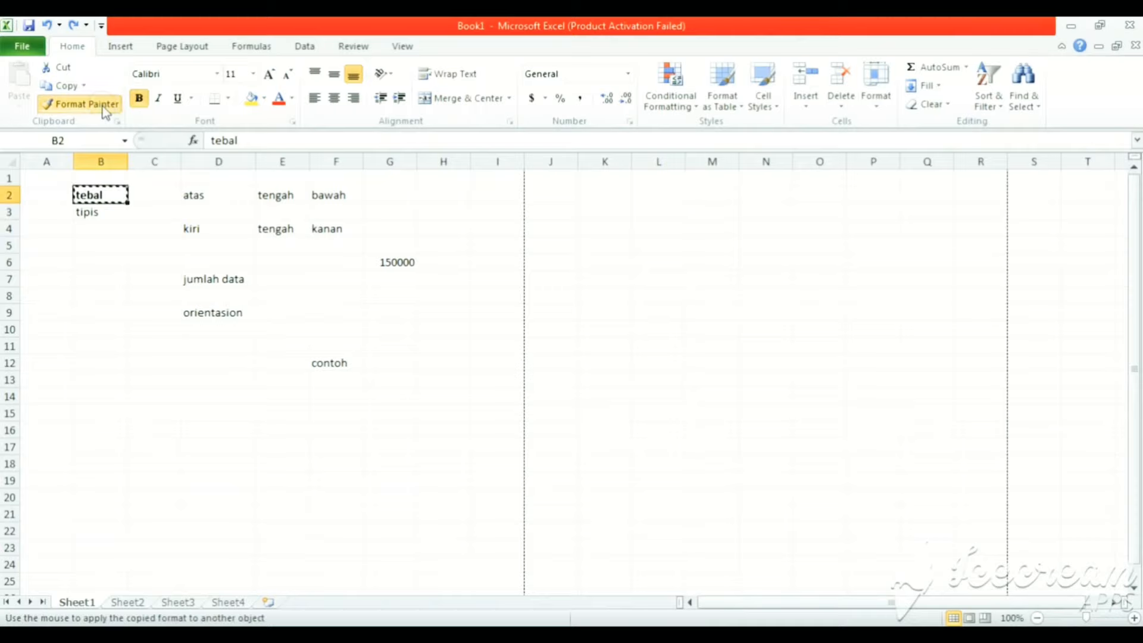
left_click(104, 213)
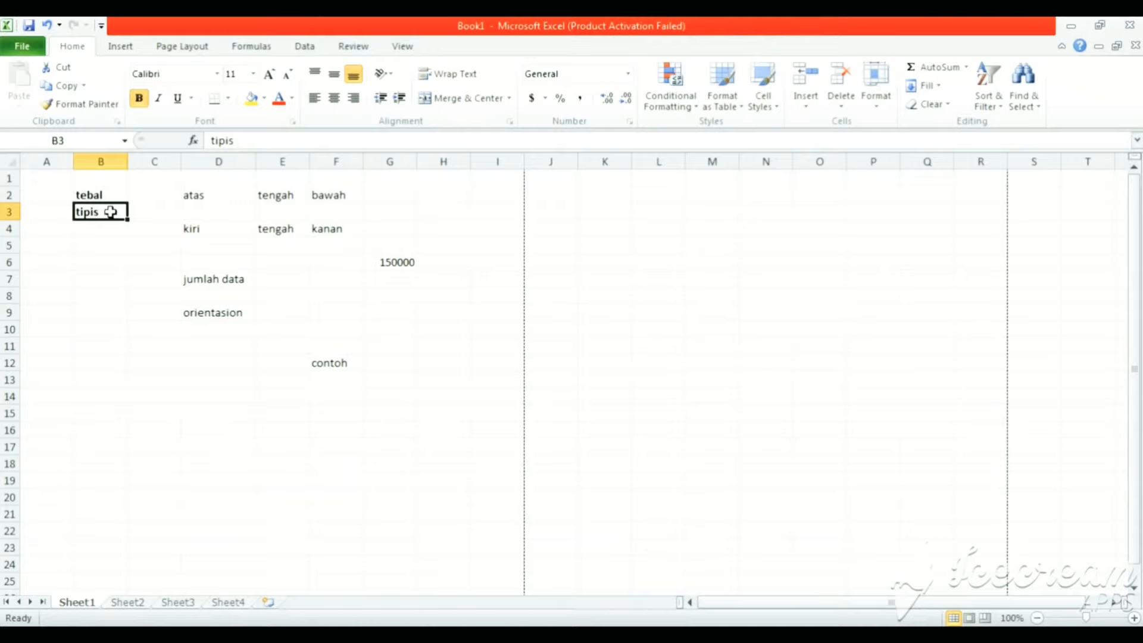
key("ctrl+b")
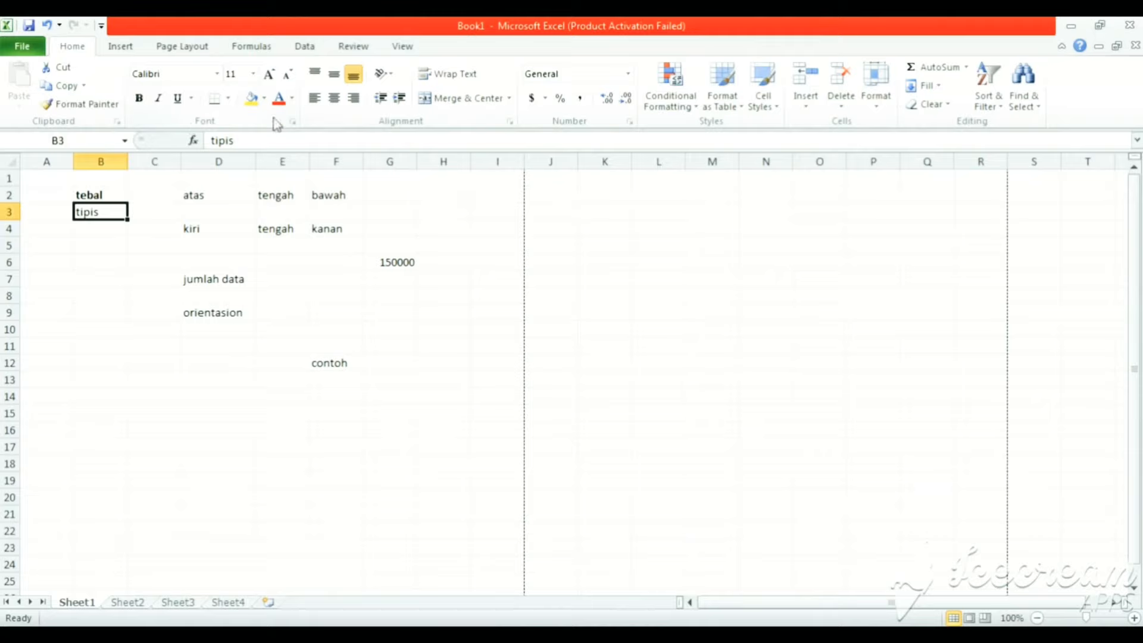
left_click(217, 74)
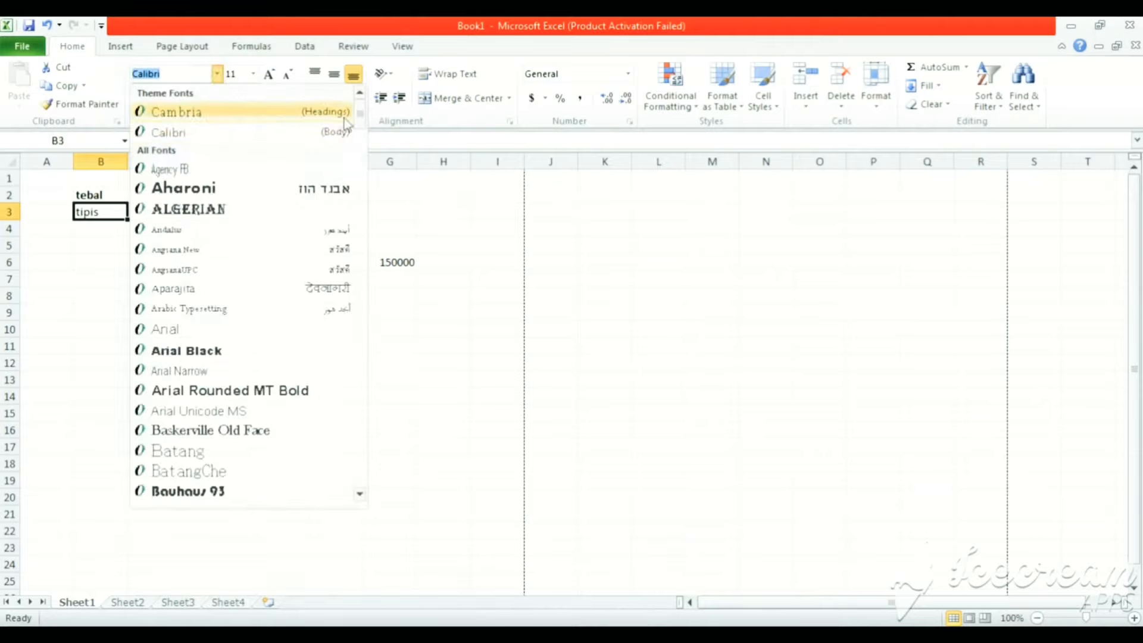
left_click_drag(364, 118, 355, 71)
left_click(411, 237)
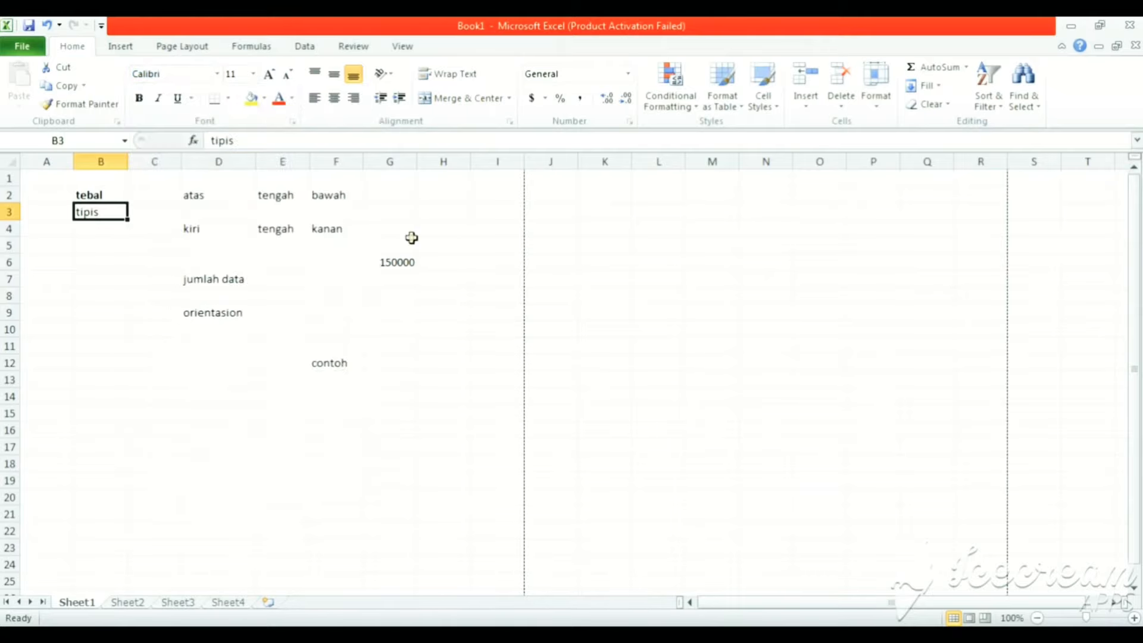
Enlarge the "tipis" text in B3 to font size 14 and shrink it back to 11.
left_click(254, 75)
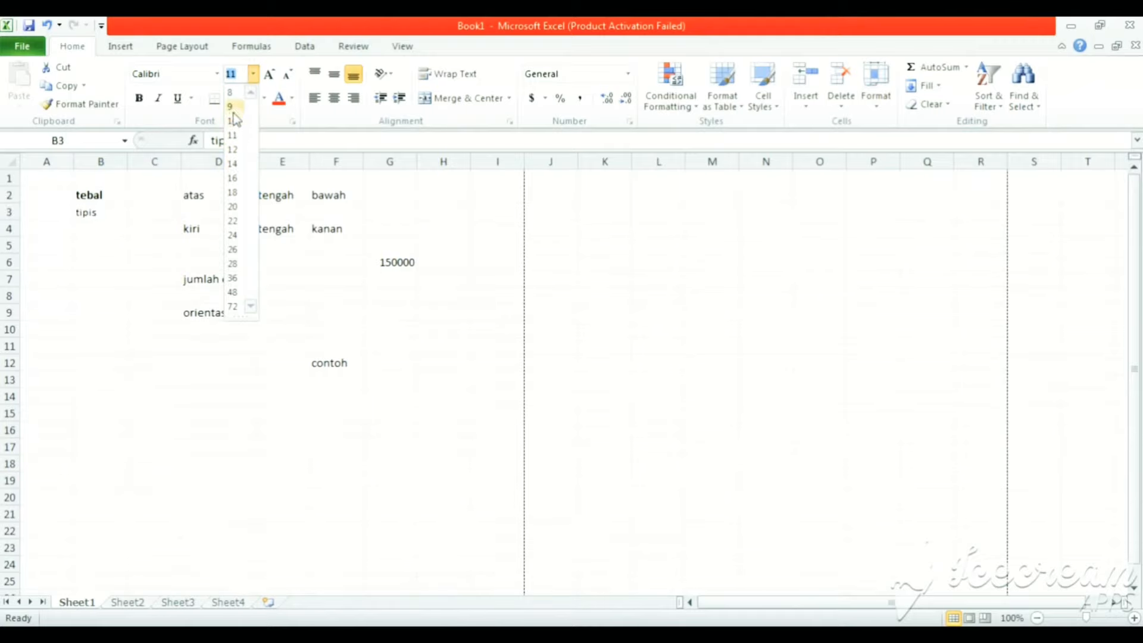
left_click(232, 135)
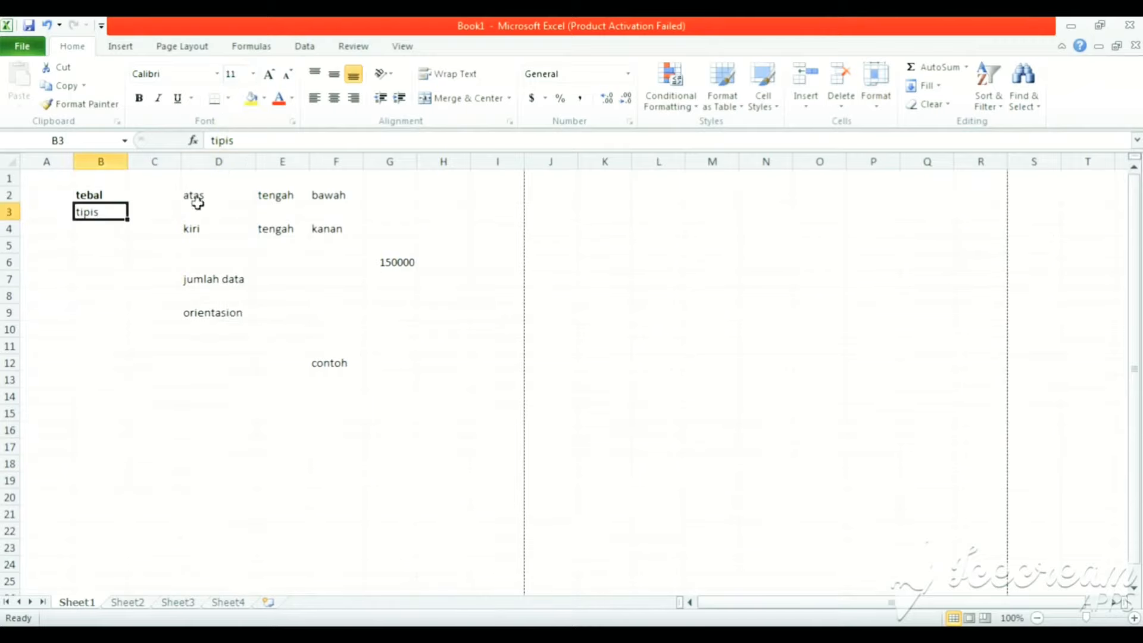
left_click(270, 75)
left_click(271, 75)
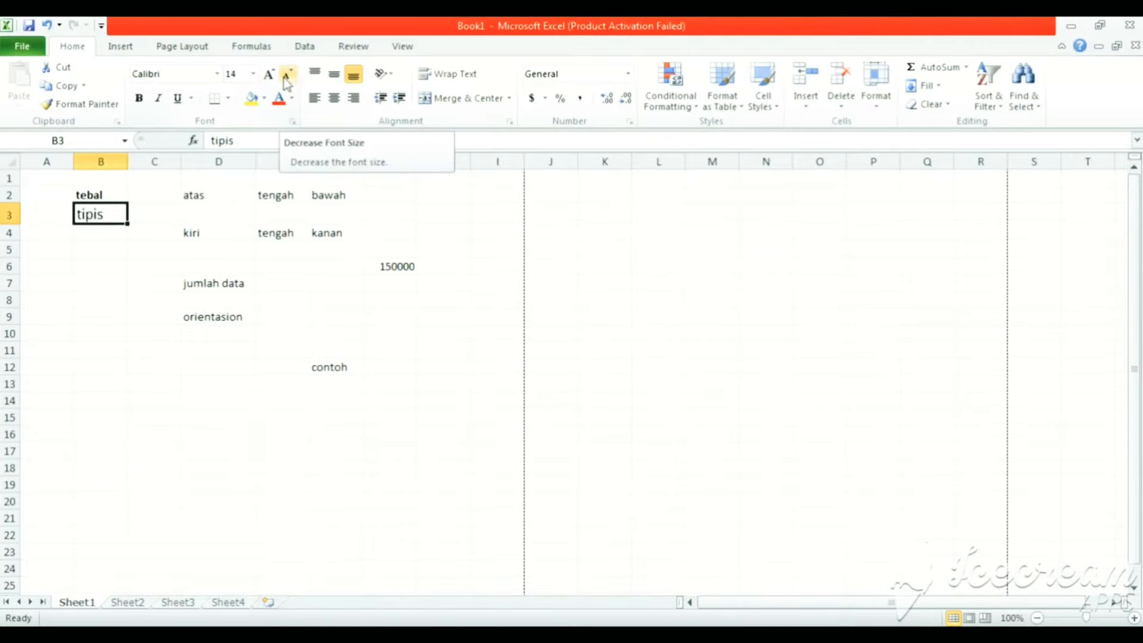
left_click(285, 77)
left_click(285, 77)
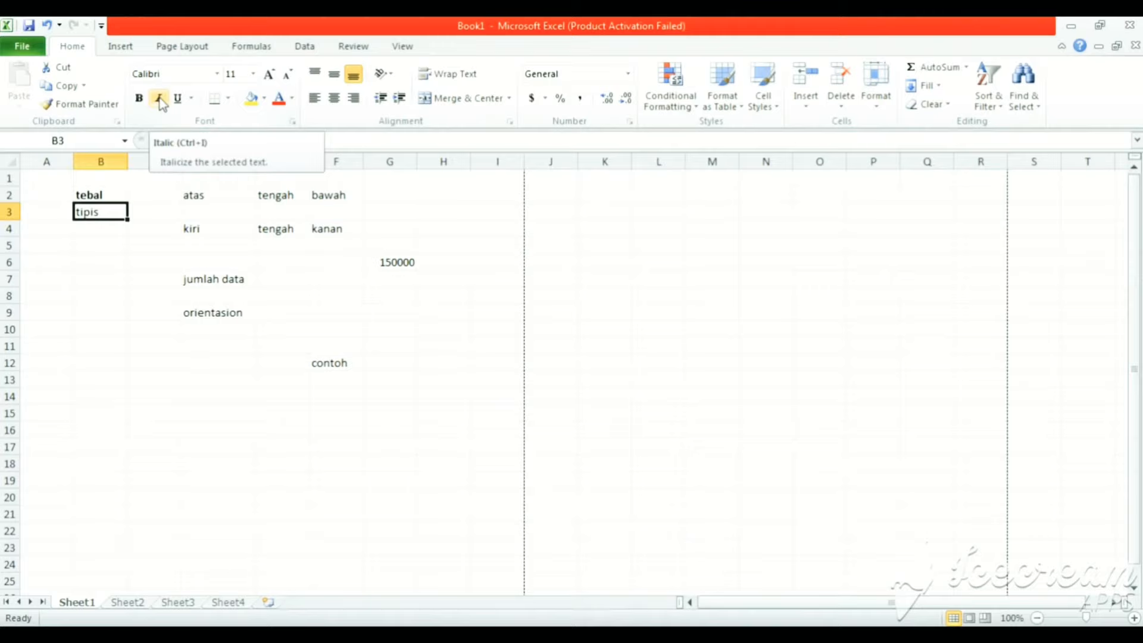
Apply All Borders to the empty range B11:D19 and deselect it.
left_click(226, 103)
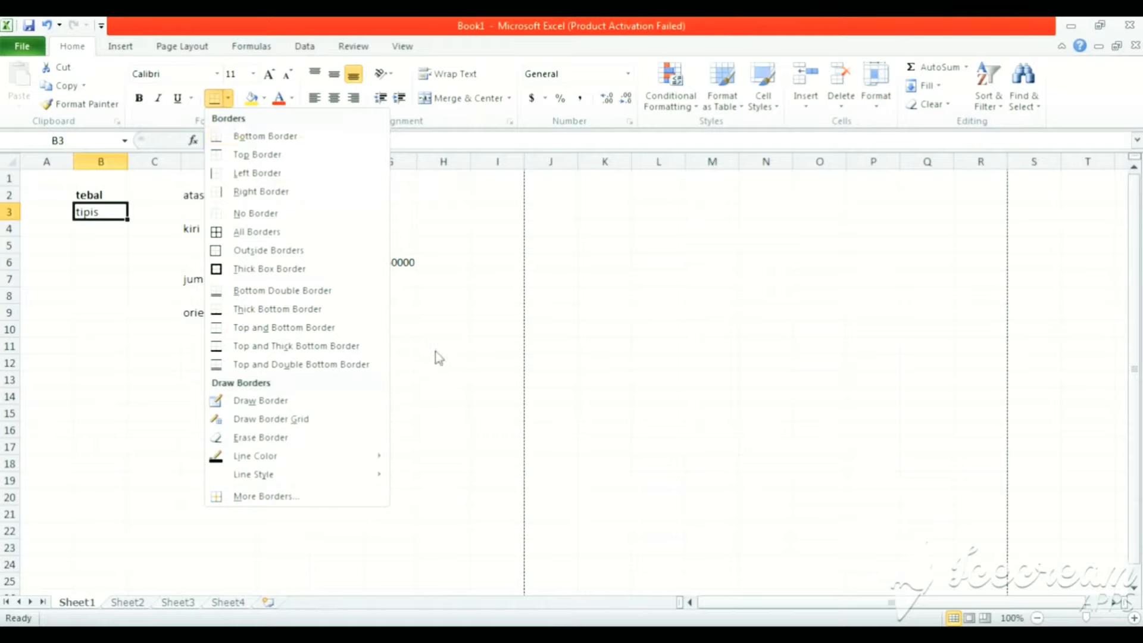
left_click_drag(100, 345, 197, 475)
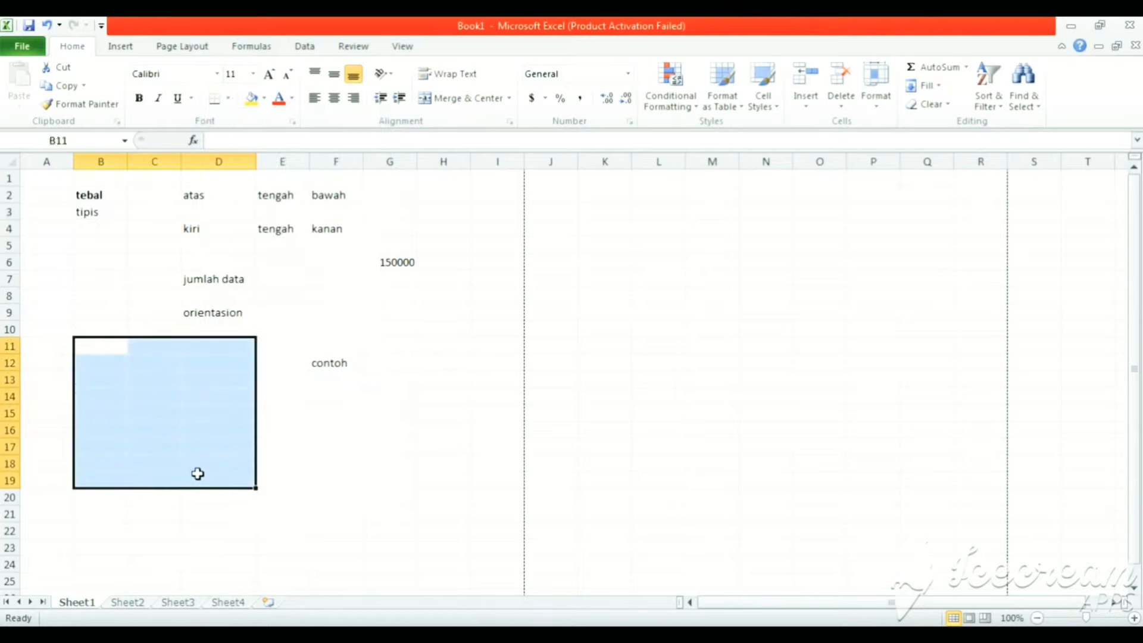
left_click(229, 99)
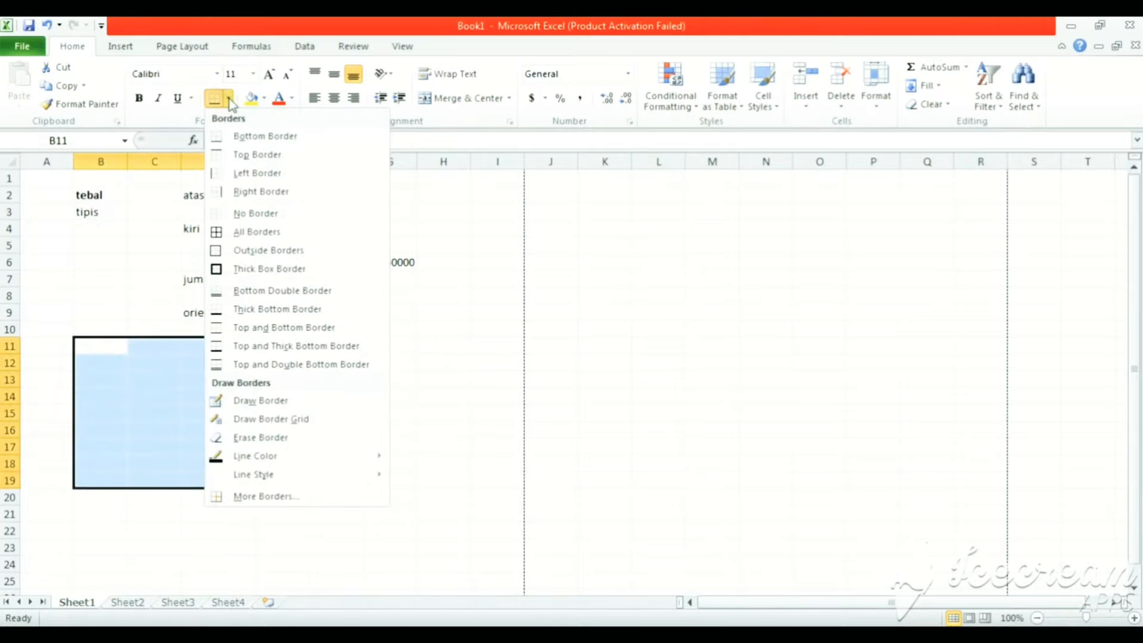
left_click(255, 233)
left_click(268, 428)
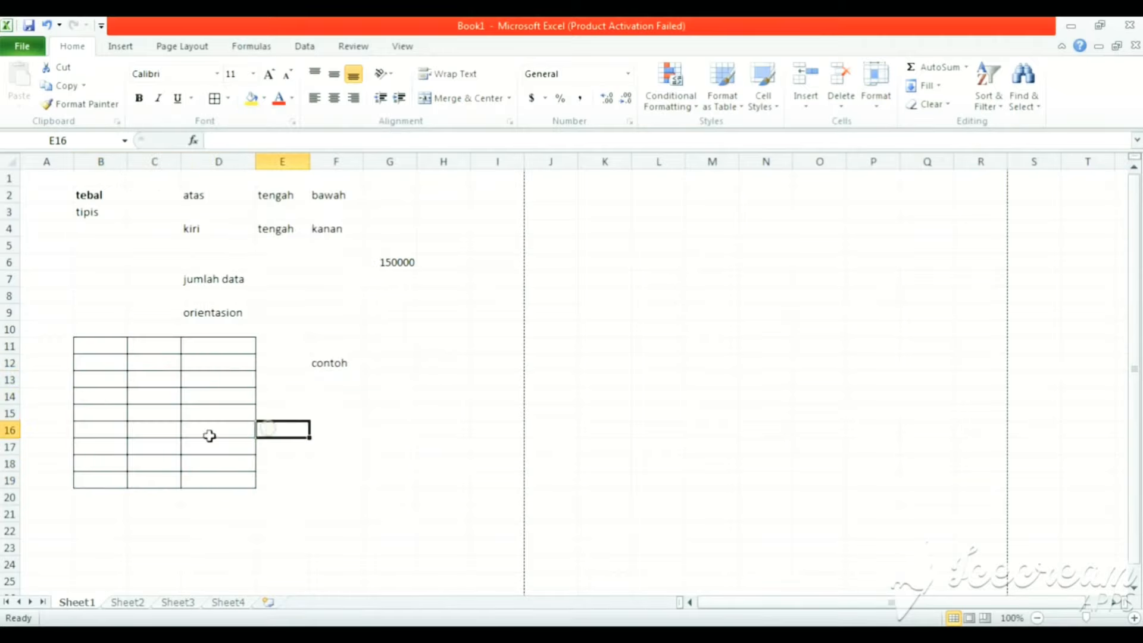
left_click(270, 448)
left_click(369, 425)
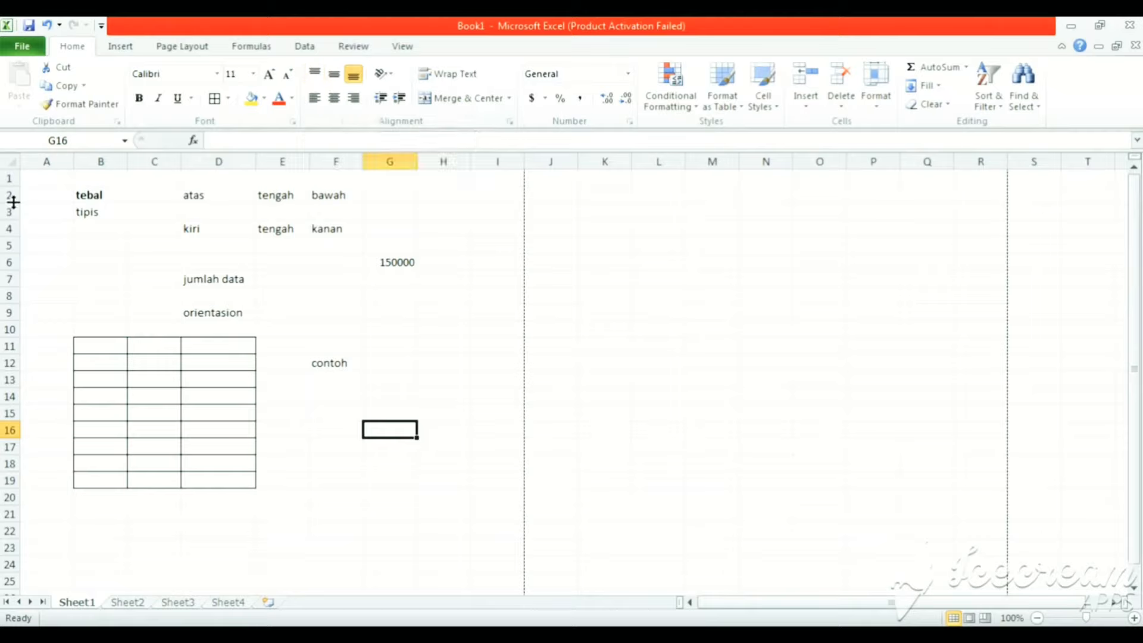
Increase row 2 to about three times its height and align "atas" in D2 to the top of its cell.
left_click_drag(13, 203, 13, 234)
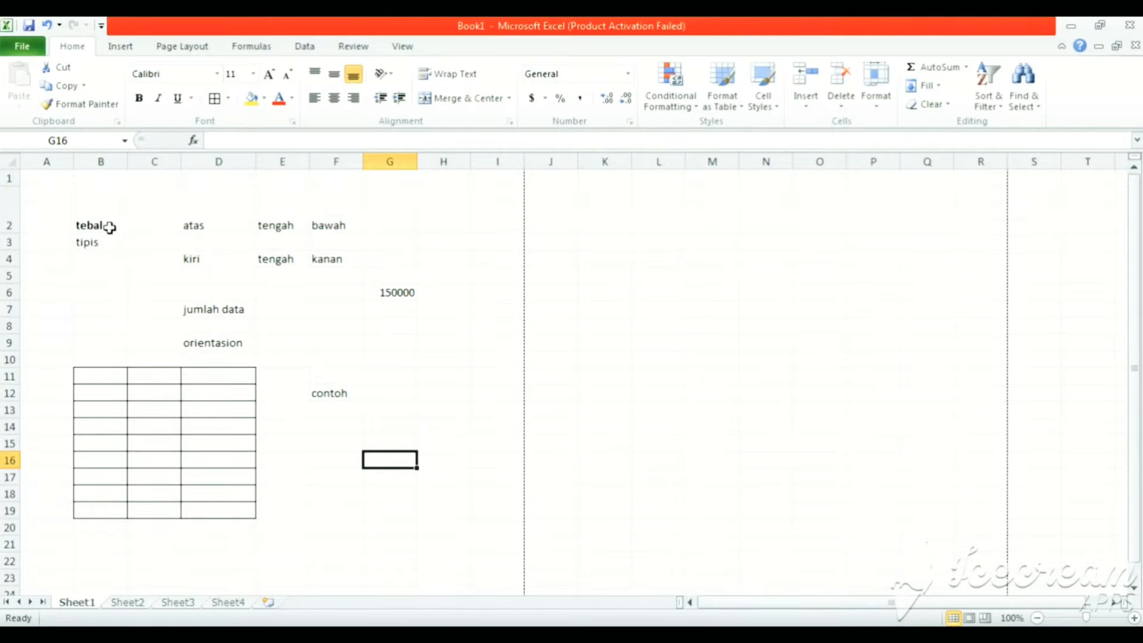
left_click(188, 222)
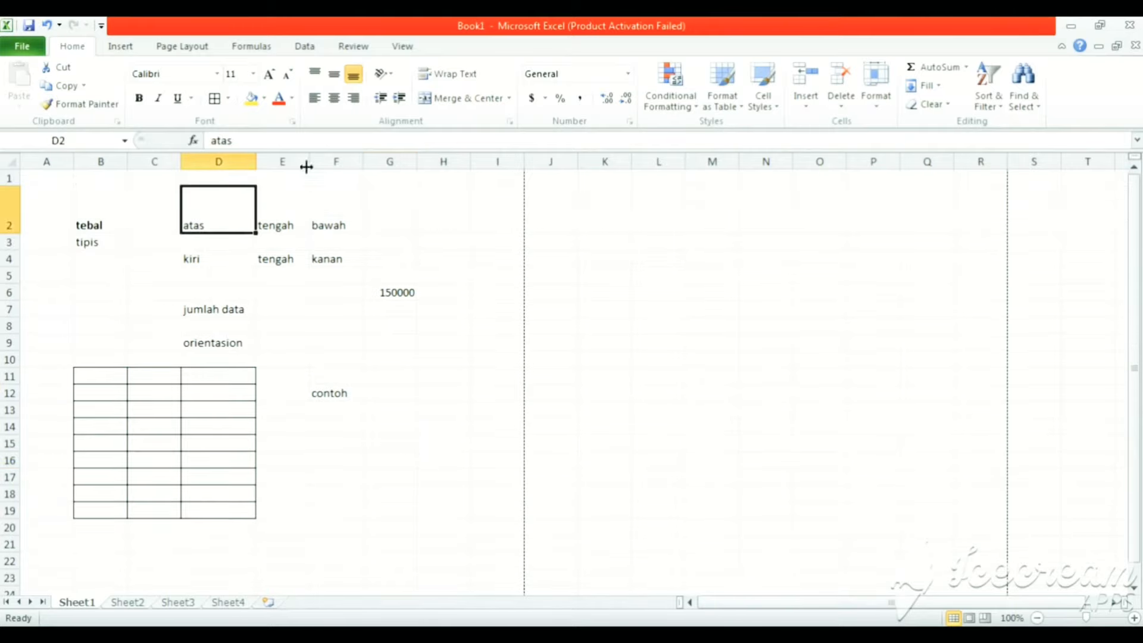
left_click(315, 75)
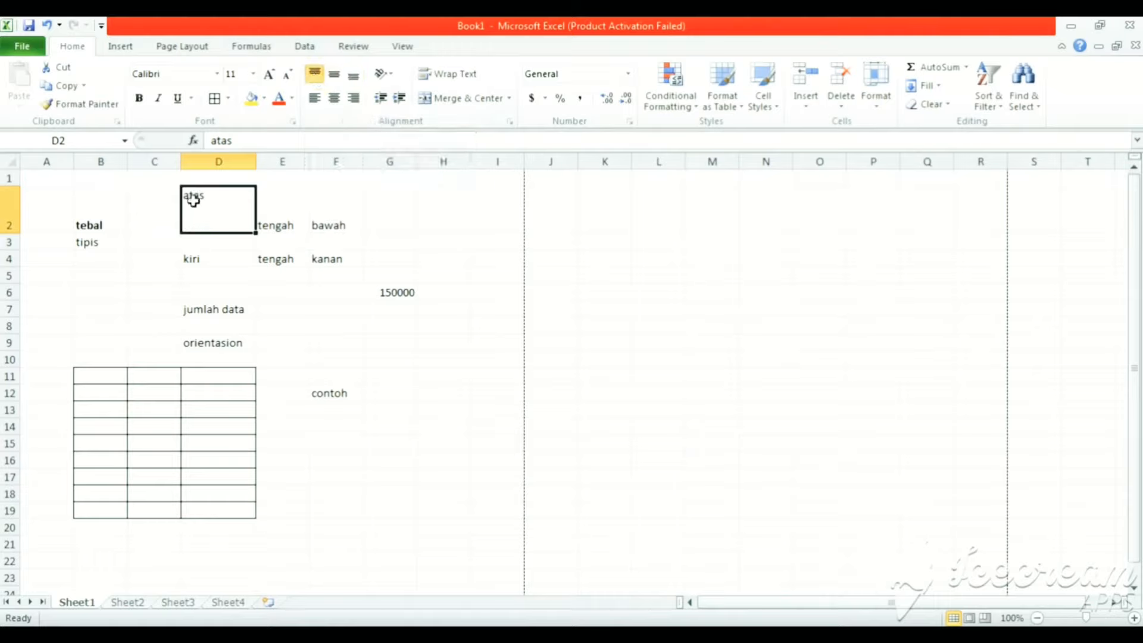
Align "tengah" in E2 to the vertical middle and "bawah" in F2 to the bottom of their cells.
left_click(283, 224)
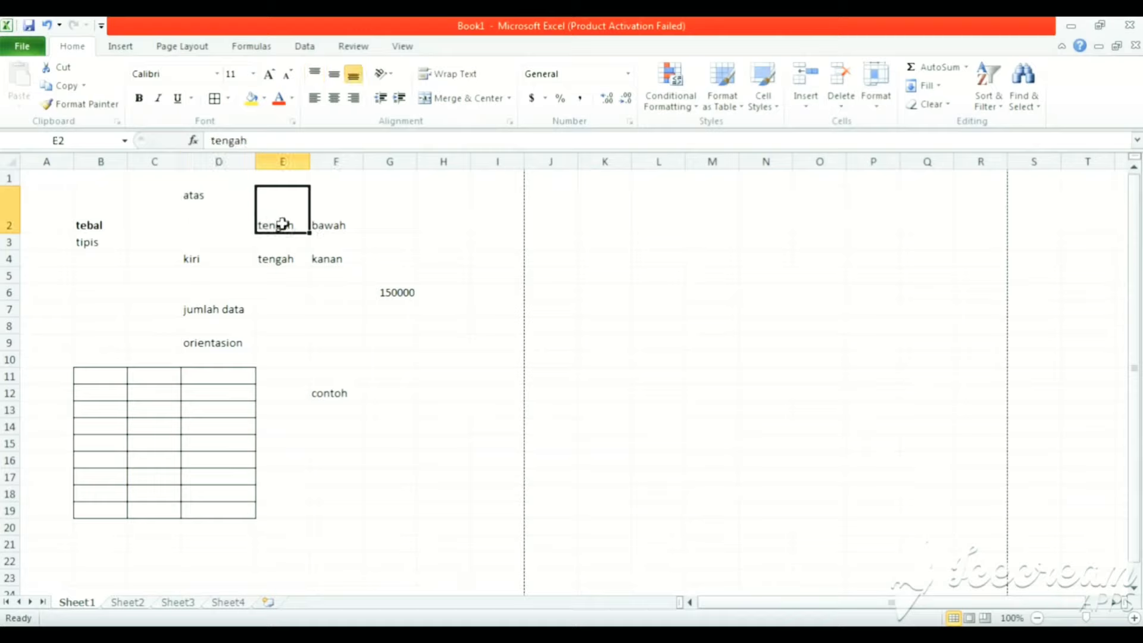
left_click(337, 75)
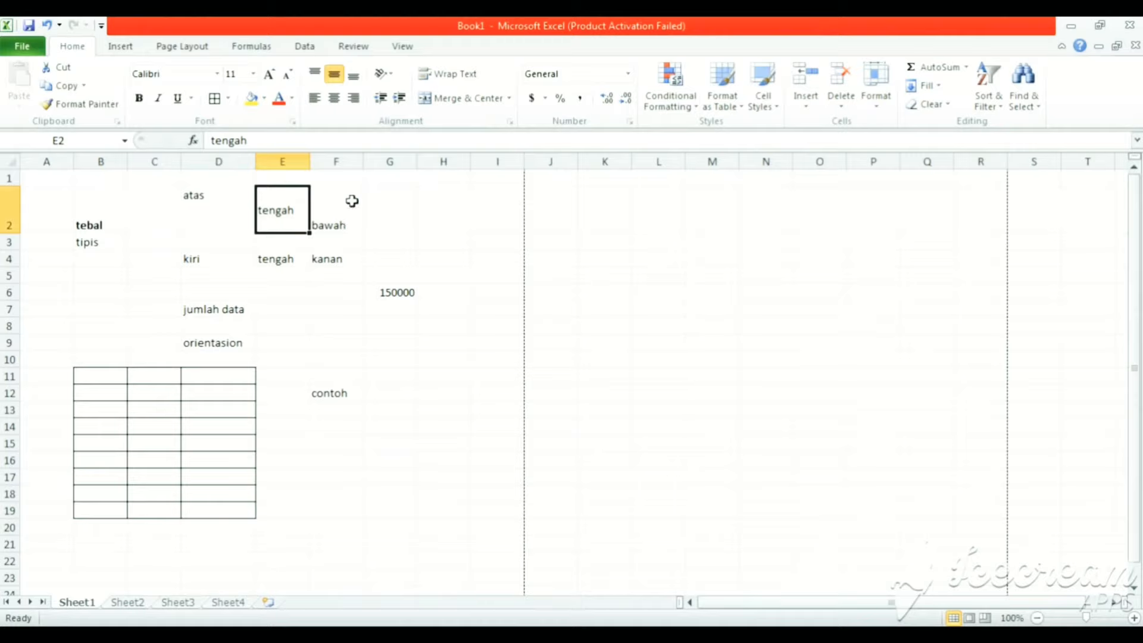
left_click(333, 216)
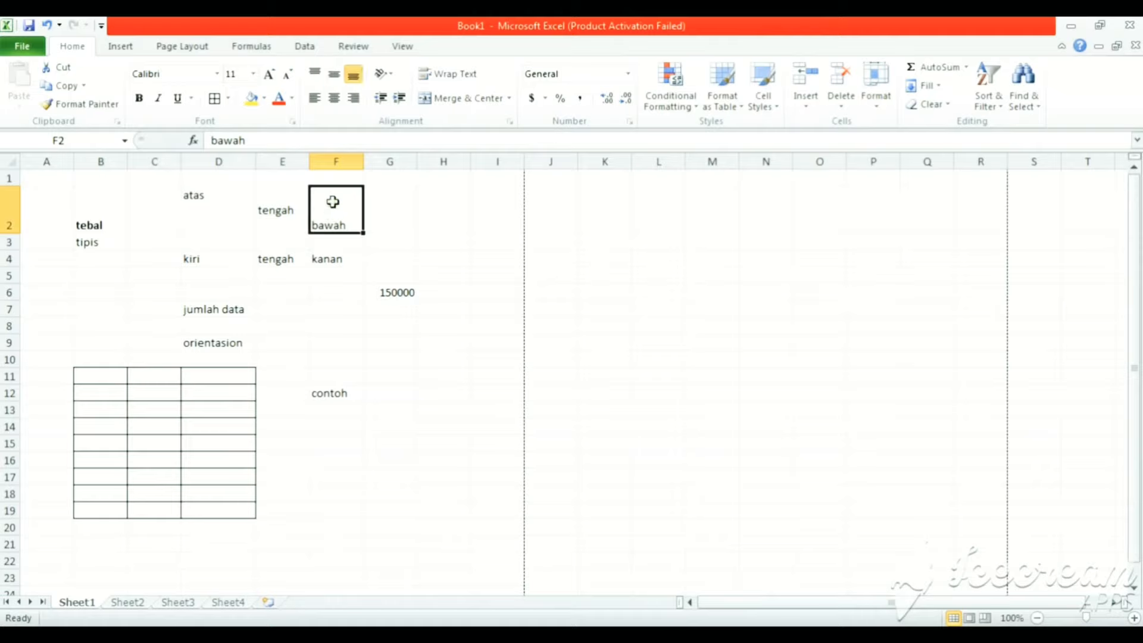
left_click(353, 81)
Left-align "kiri" in D4 and center "tengah" in E4 horizontally.
left_click(212, 258)
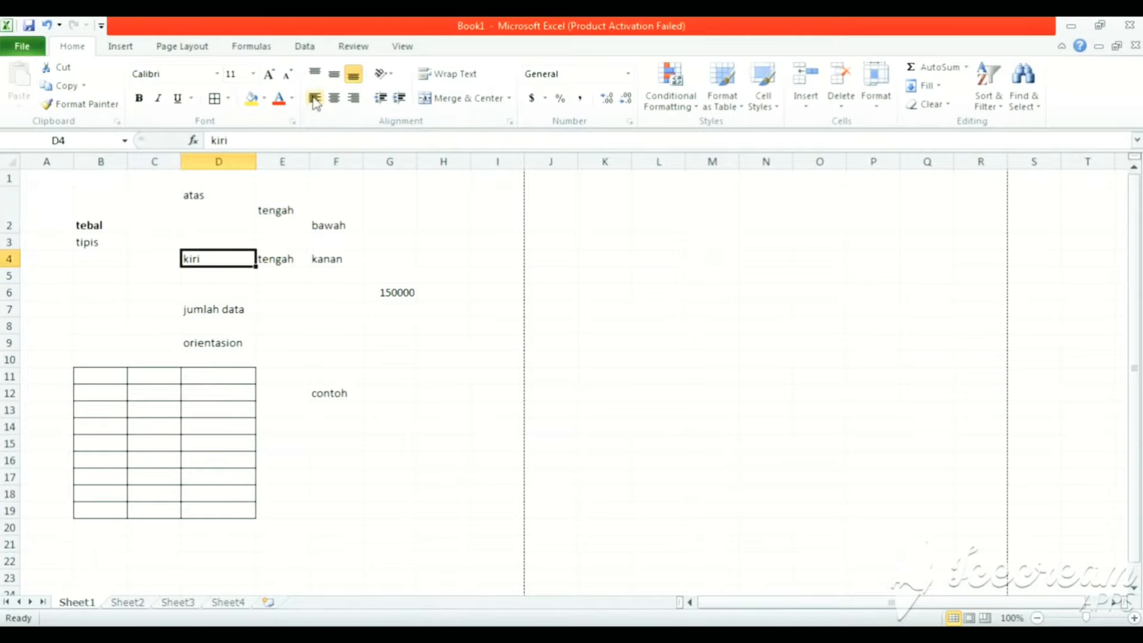
left_click(315, 99)
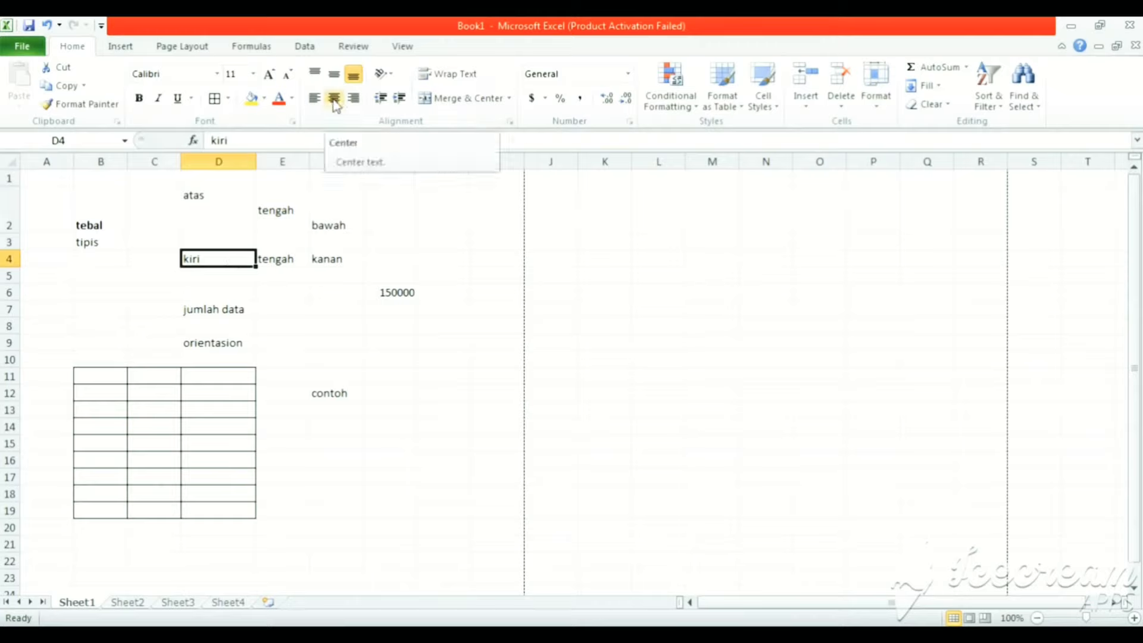
left_click(279, 258)
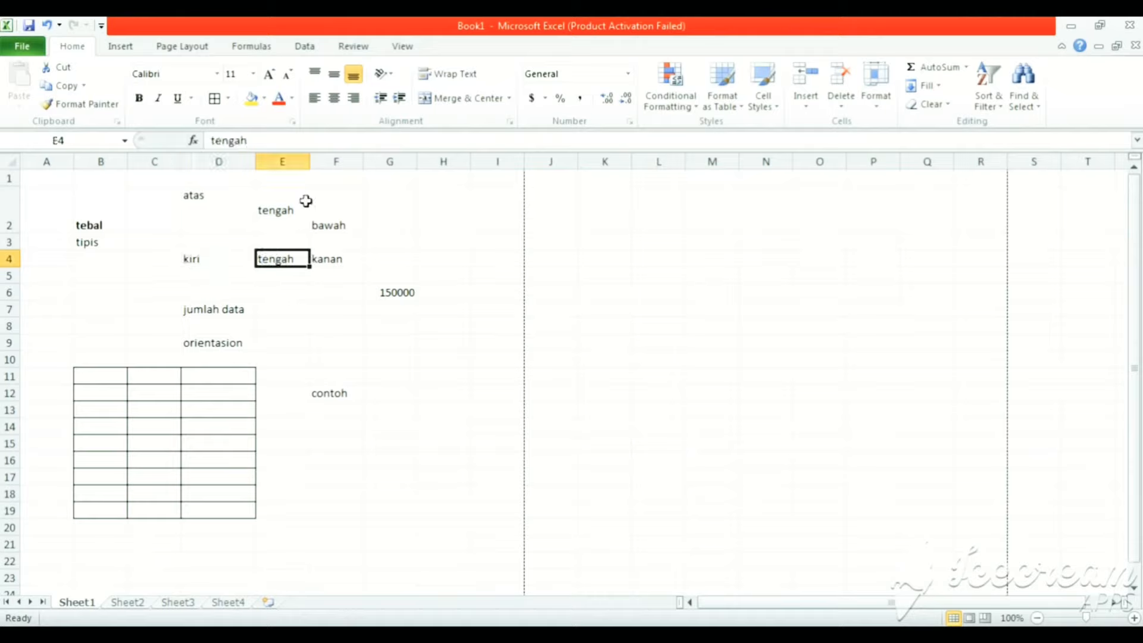
left_click(335, 99)
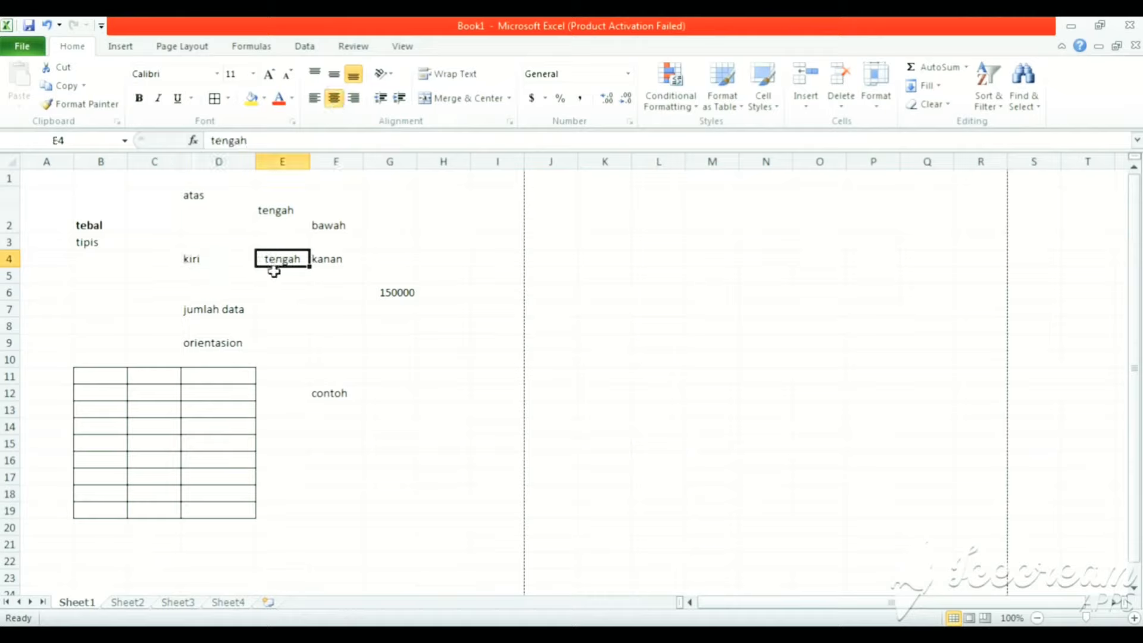
Right-align "kanan" in cell F4 and deselect it.
left_click(334, 262)
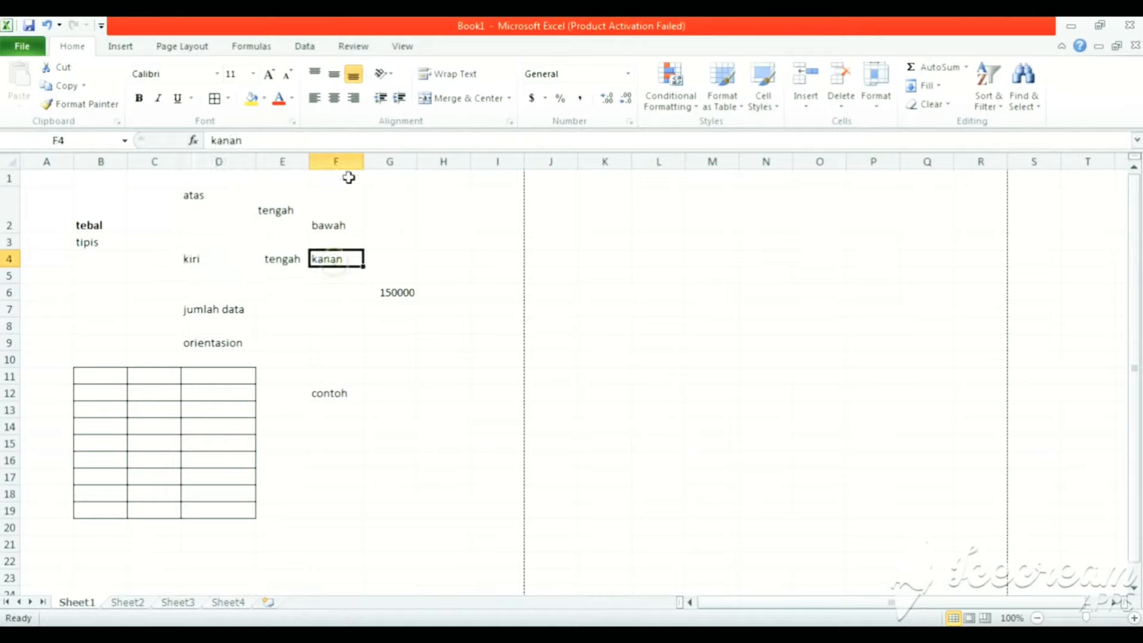
left_click(354, 99)
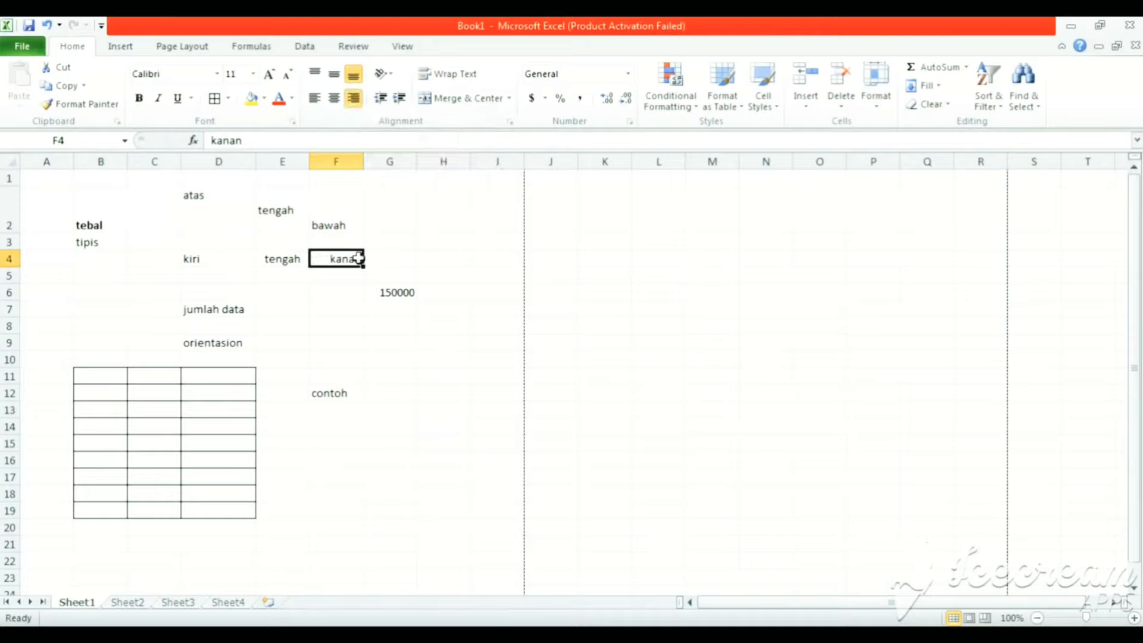
left_click(381, 260)
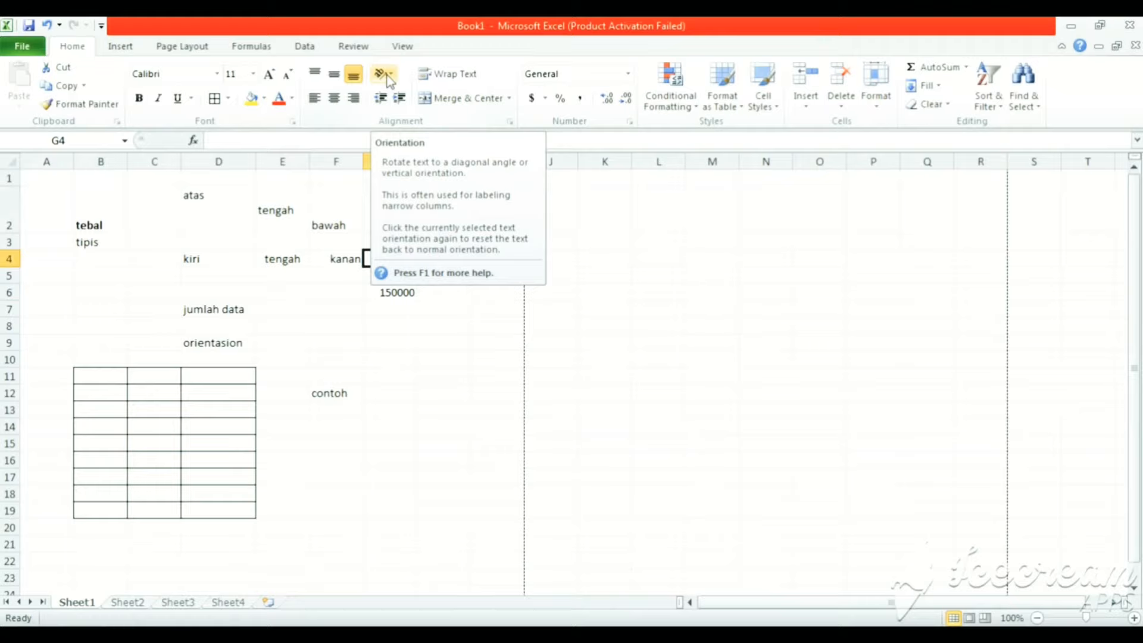
Increase row 9 to about three times its height and angle "orientasion" in D9 counterclockwise.
left_click(216, 342)
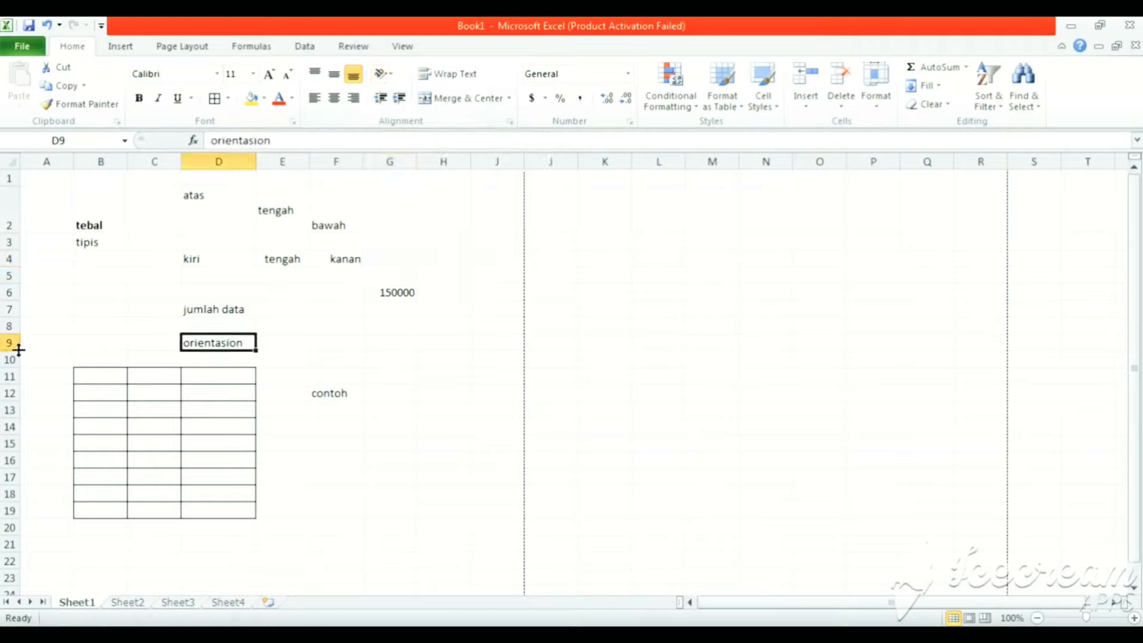
left_click_drag(19, 354, 18, 392)
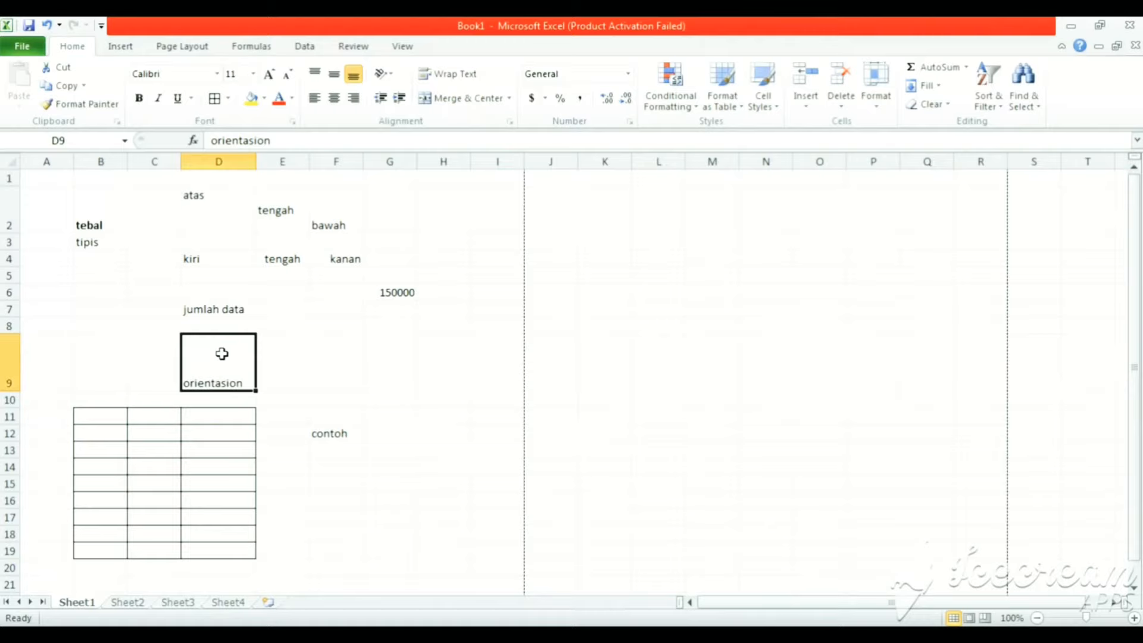
left_click(391, 75)
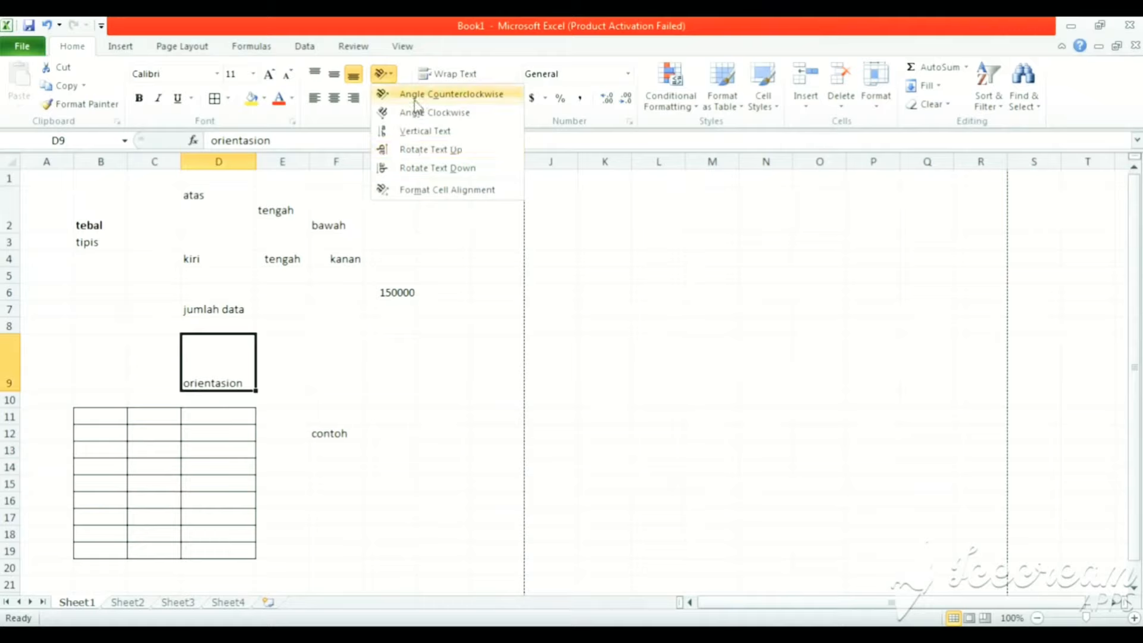
left_click(415, 99)
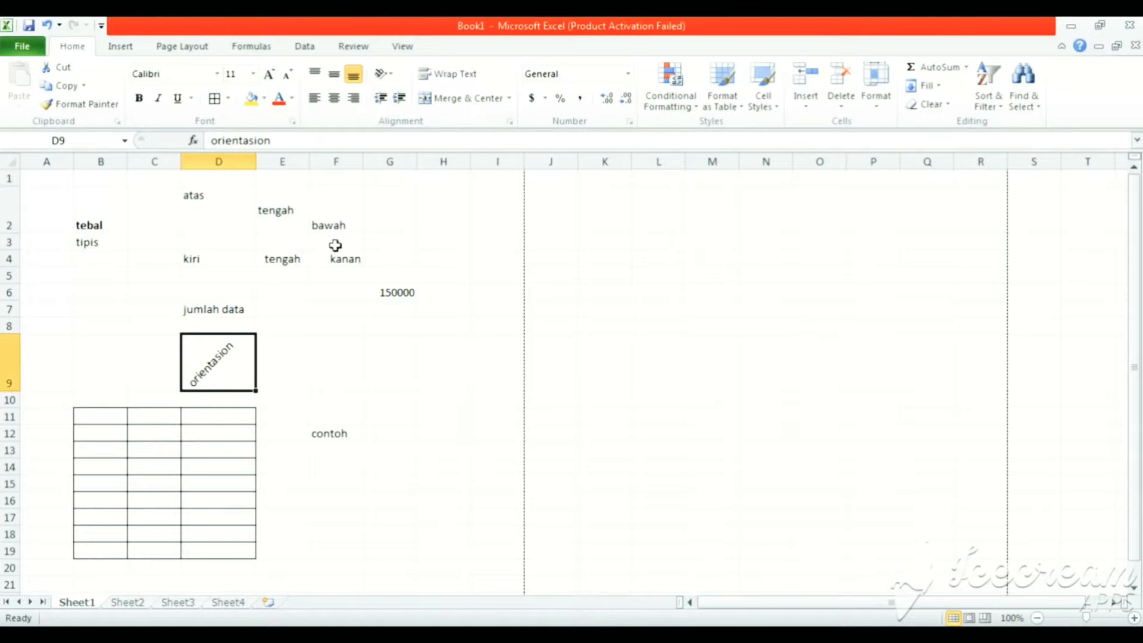
Widen column F and shift "kanan" in F4 back and forth with repeated indent increases and decreases, leaving it indented from the right edge.
left_click(339, 264)
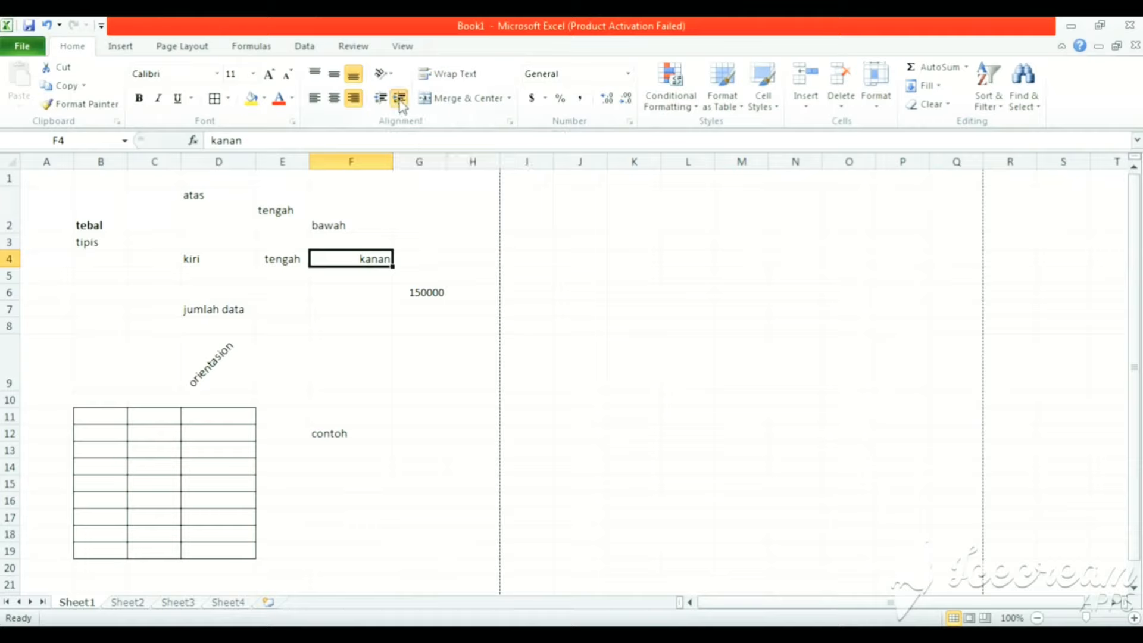
left_click(400, 98)
left_click(400, 98)
left_click(400, 99)
left_click(400, 98)
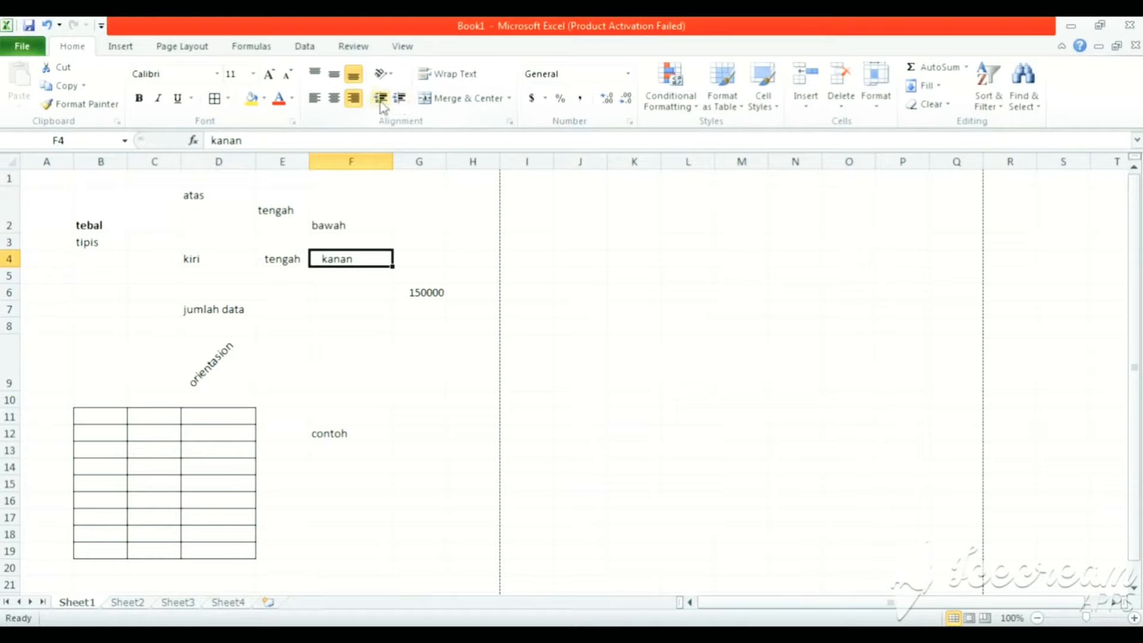
left_click(380, 98)
left_click(380, 98)
left_click(380, 99)
left_click(380, 98)
left_click(399, 98)
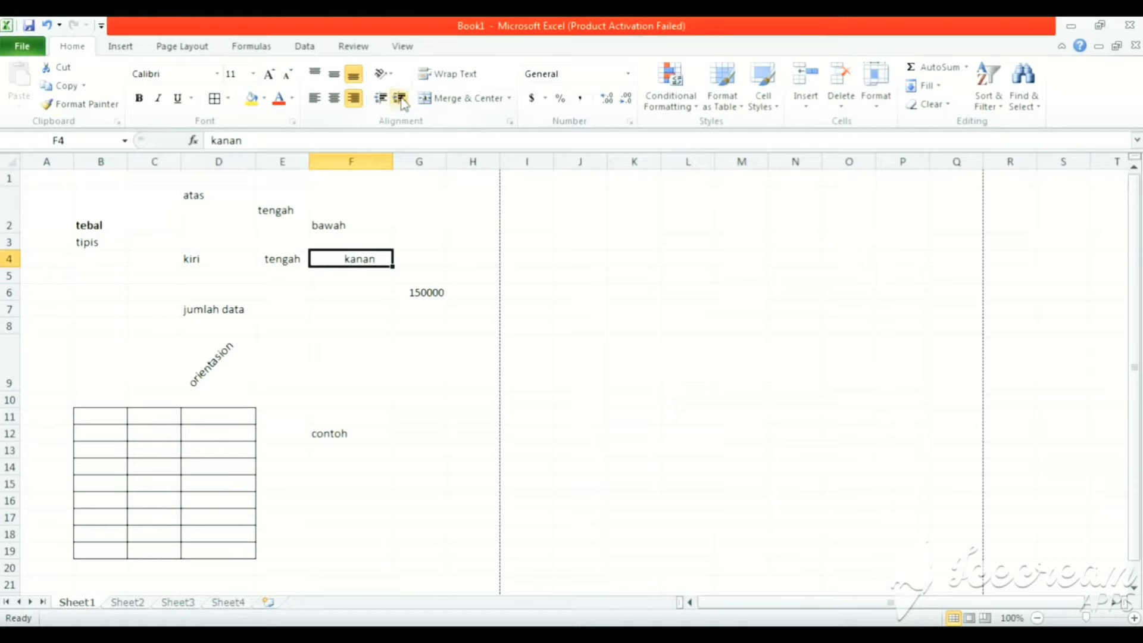
left_click(399, 98)
left_click(472, 399)
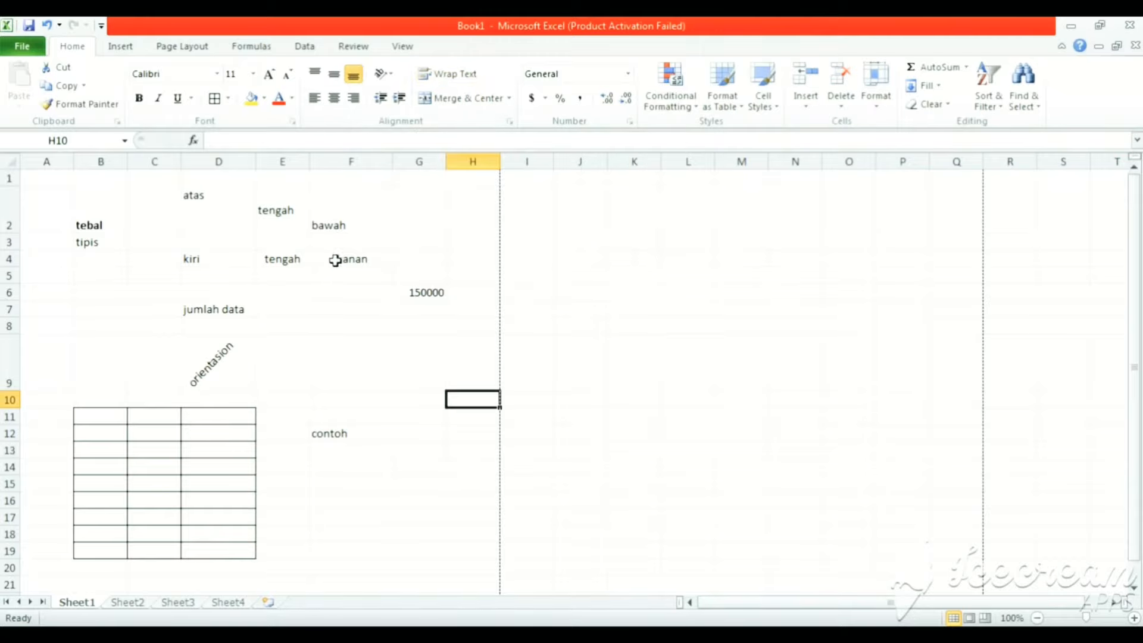
Narrow column D so "jumlah data" no longer fits, and wrap the text in D7 onto two lines.
left_click(192, 308)
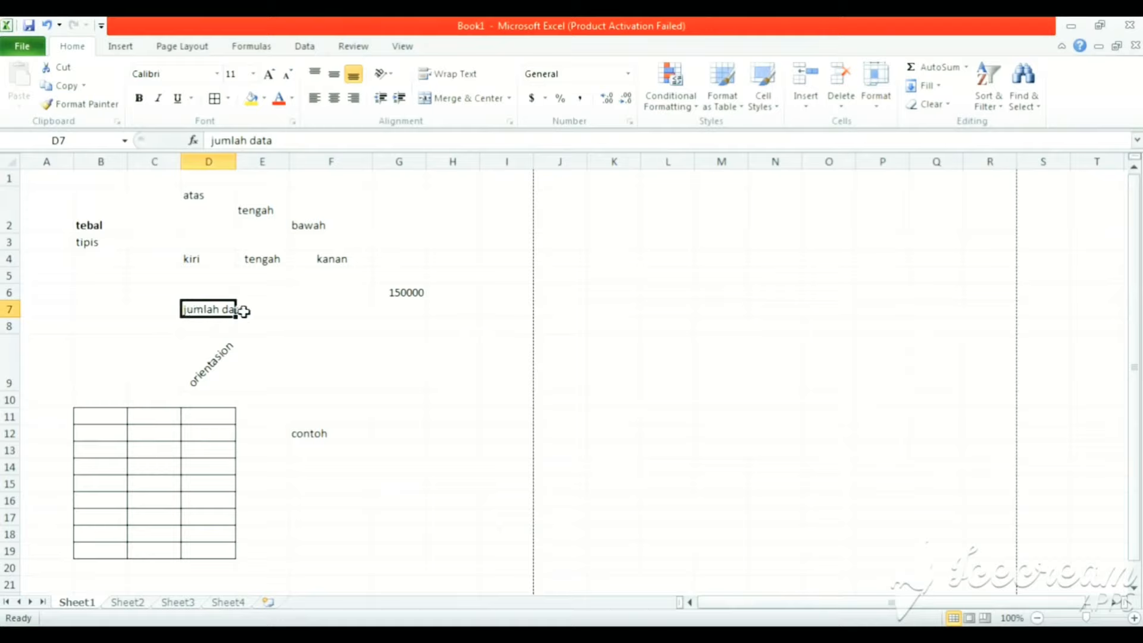
left_click(454, 74)
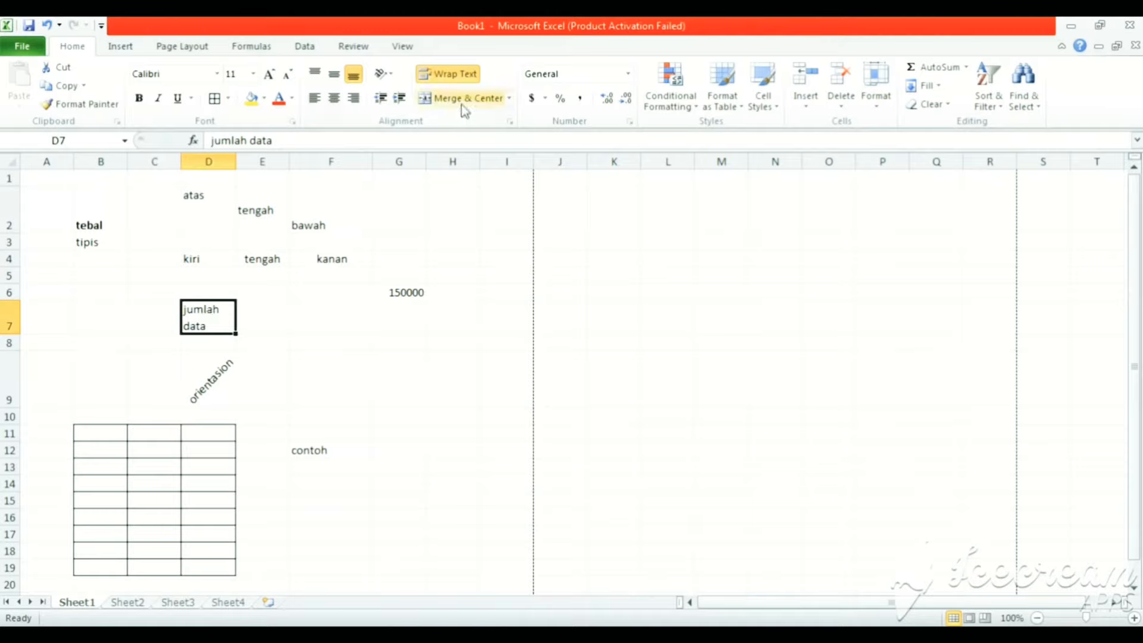
left_click(512, 102)
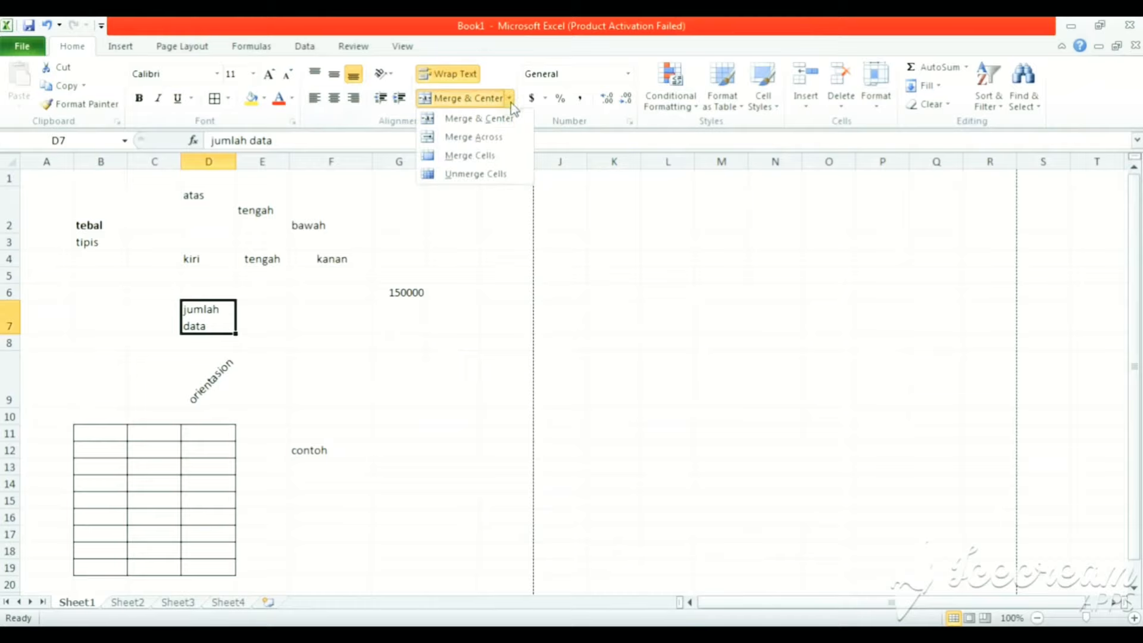
left_click(508, 173)
Merge and center "kanan" across cells F4:G4.
left_click(345, 260)
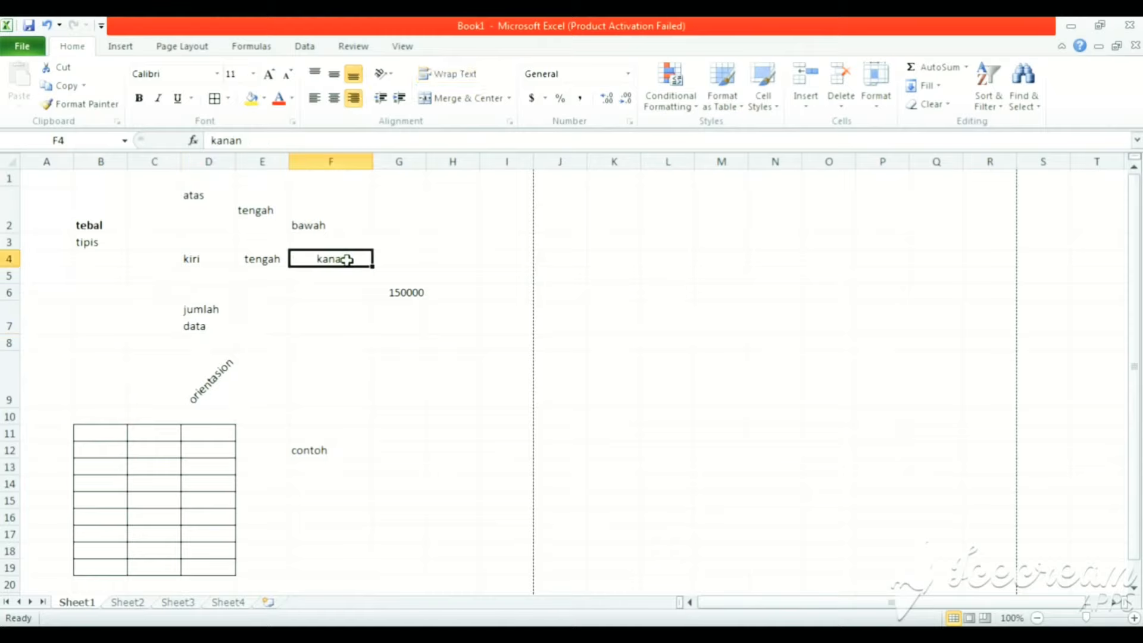
left_click_drag(347, 259, 375, 258)
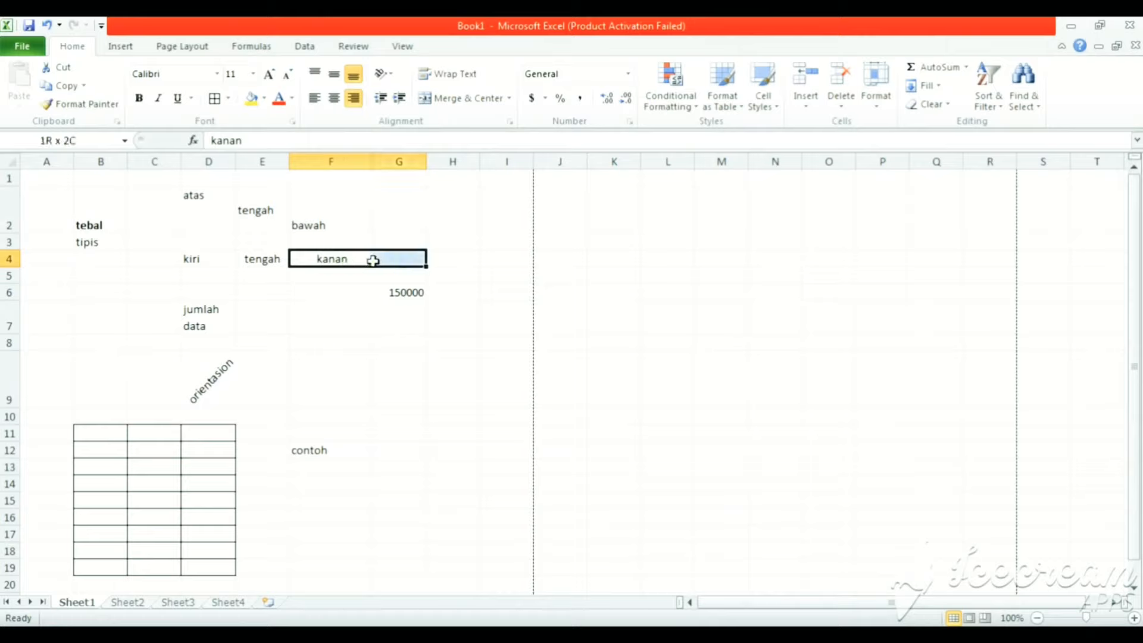
left_click(510, 98)
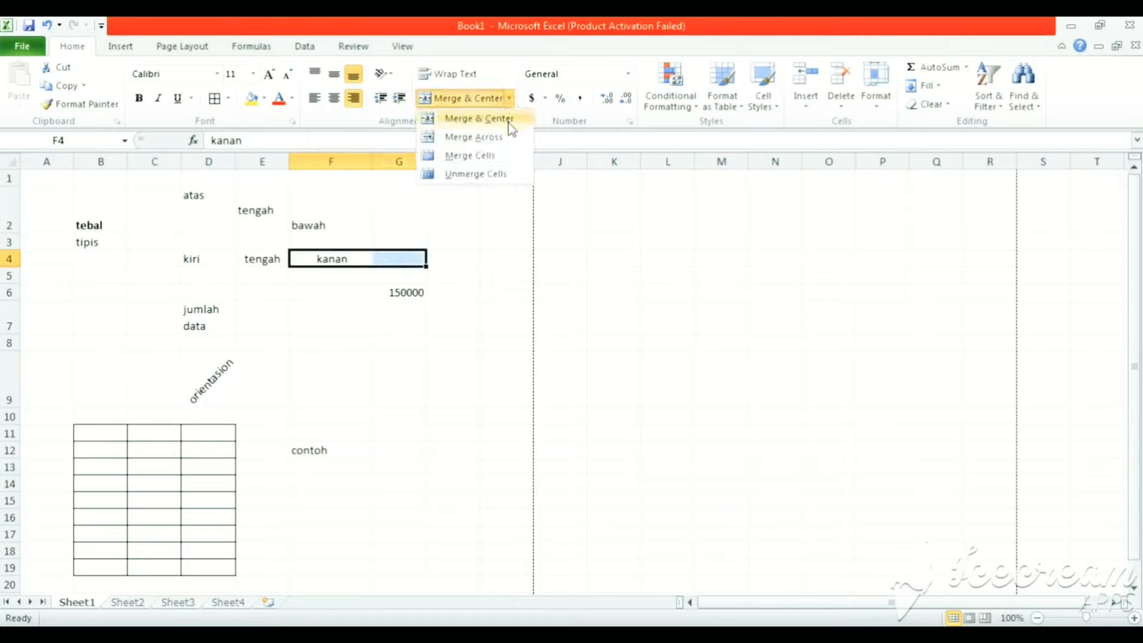
left_click(510, 119)
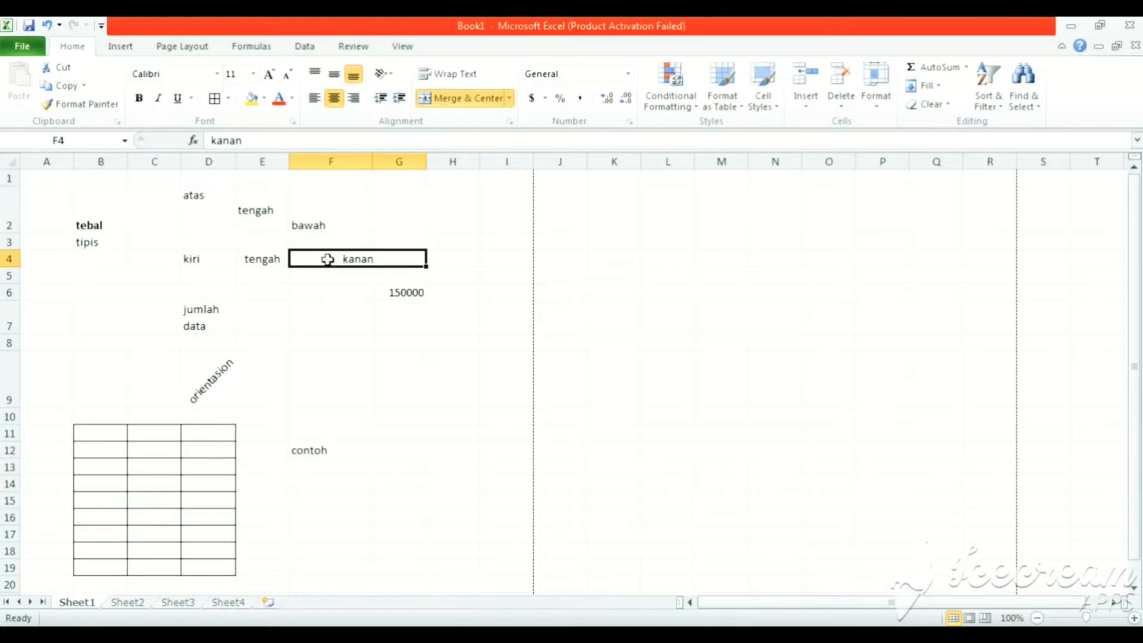
Try to apply Merge Across to the already merged cell F4:G4.
left_click(510, 99)
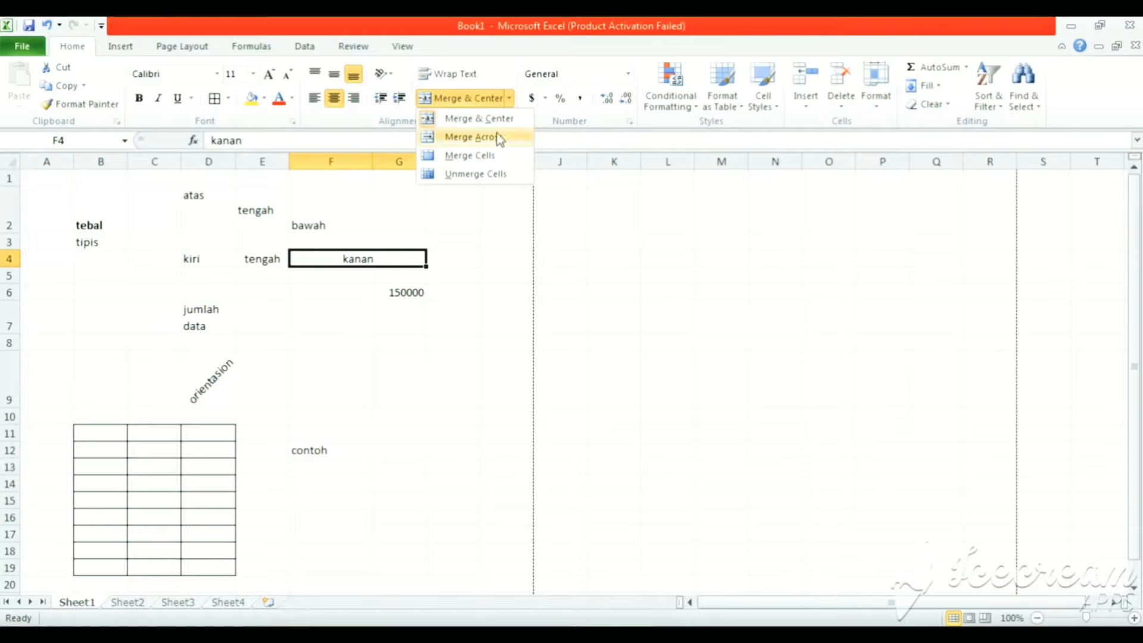
left_click(481, 137)
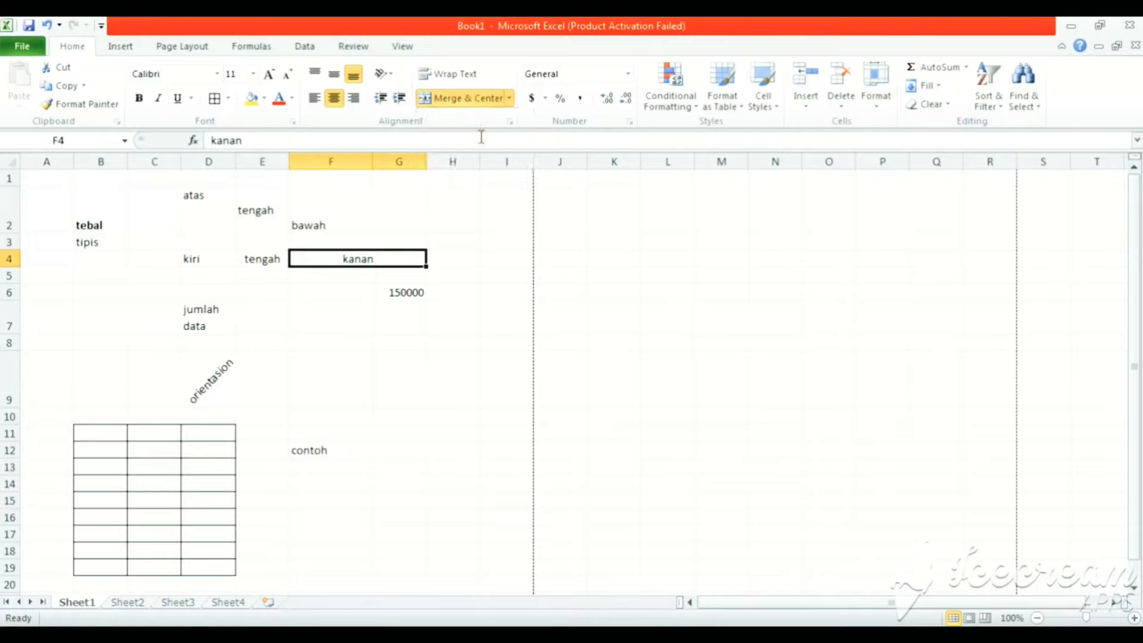
left_click(475, 305)
Merge F12:G12 containing "contoh" with Merge Cells, without centering the text.
left_click_drag(331, 450, 381, 450)
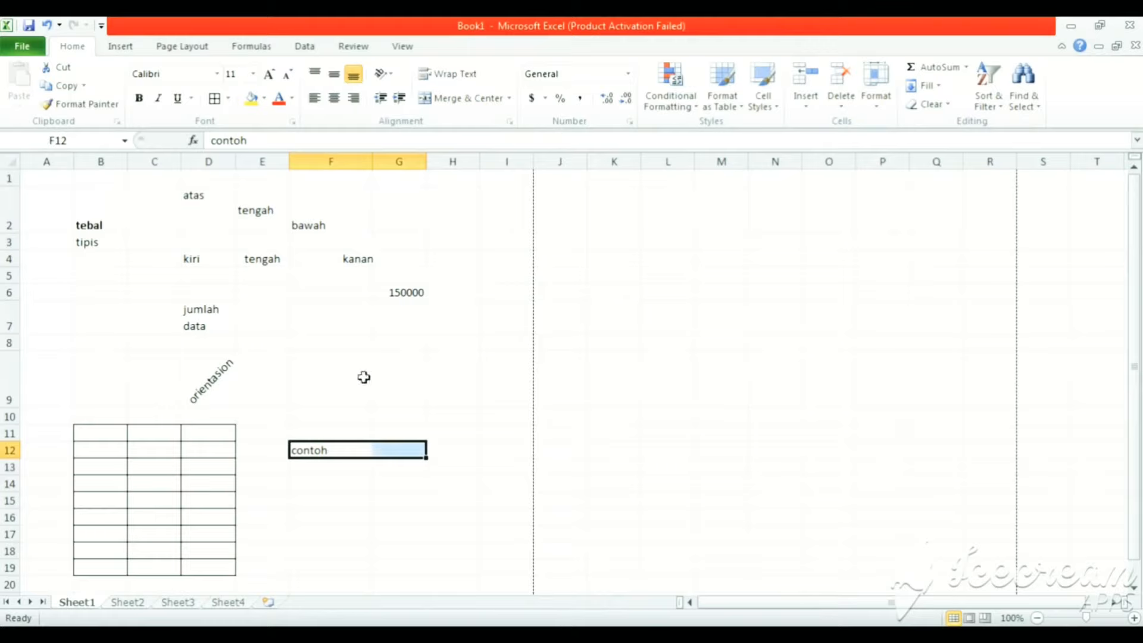
left_click(509, 98)
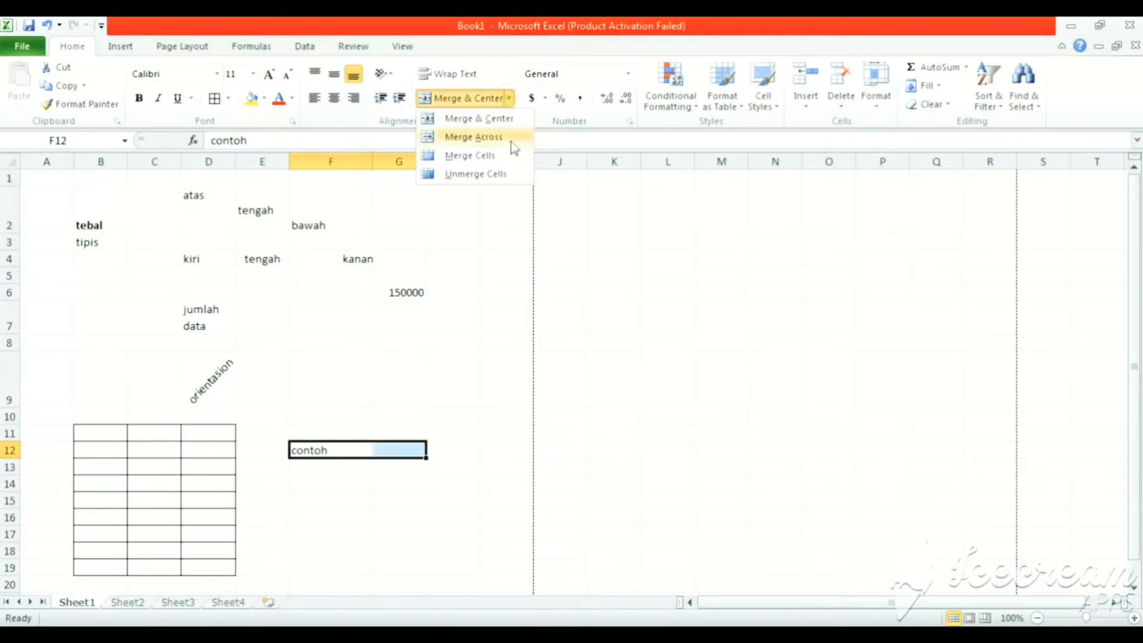
left_click(502, 153)
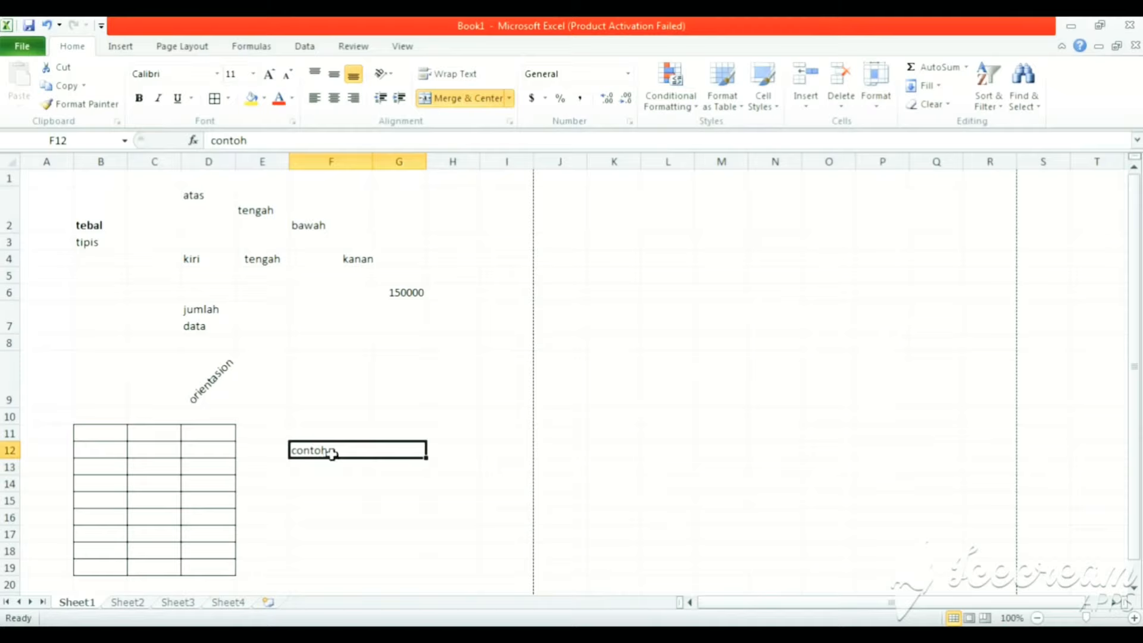
left_click(509, 99)
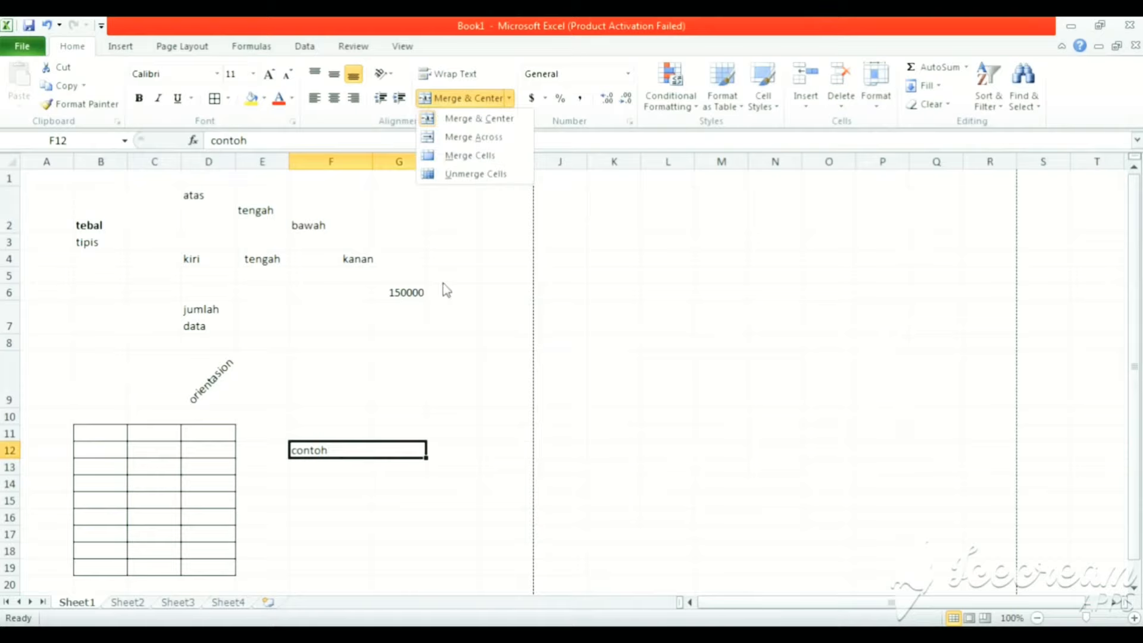
left_click(444, 290)
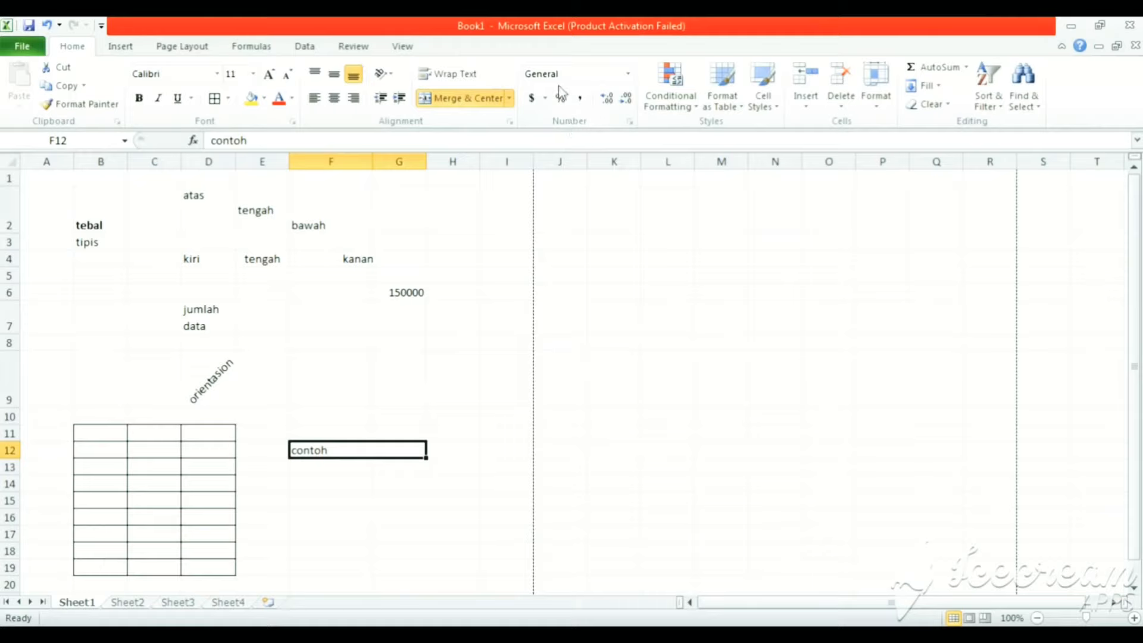
left_click(628, 75)
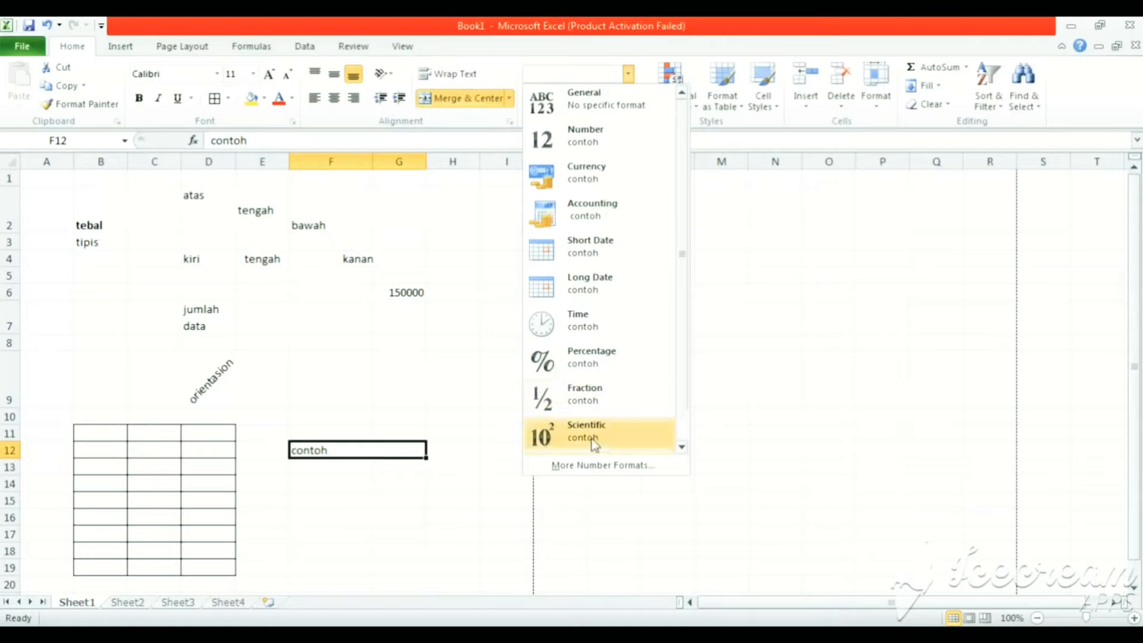
left_click(586, 105)
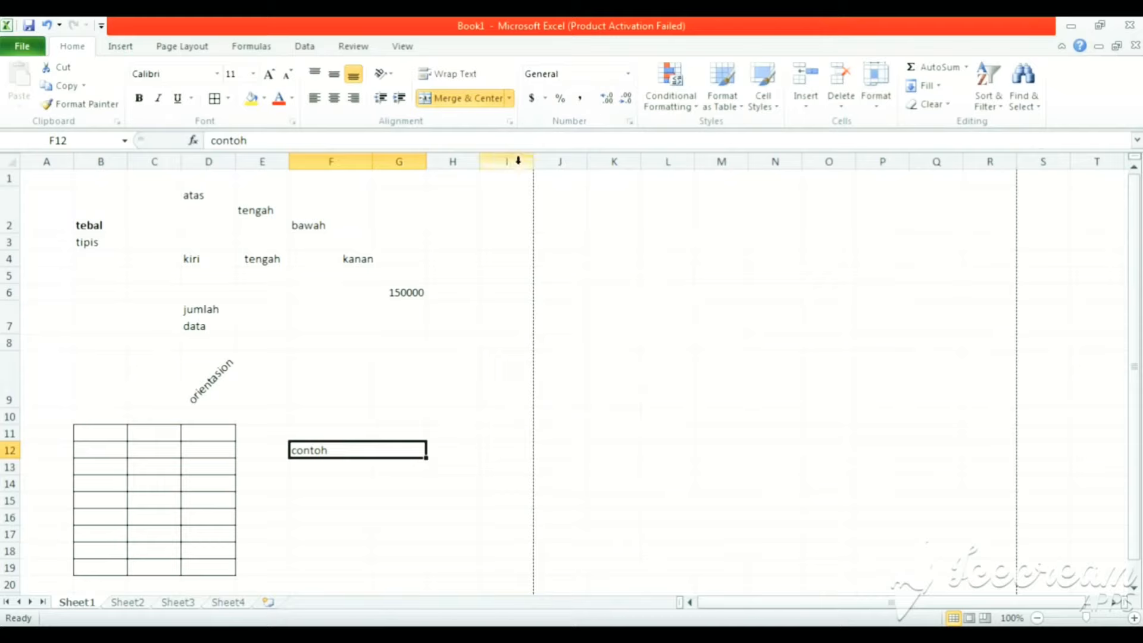
Widen column G slightly and format 150000 in G6 as Accounting with the Rp Indonesian symbol and 2 decimal places.
left_click(411, 290)
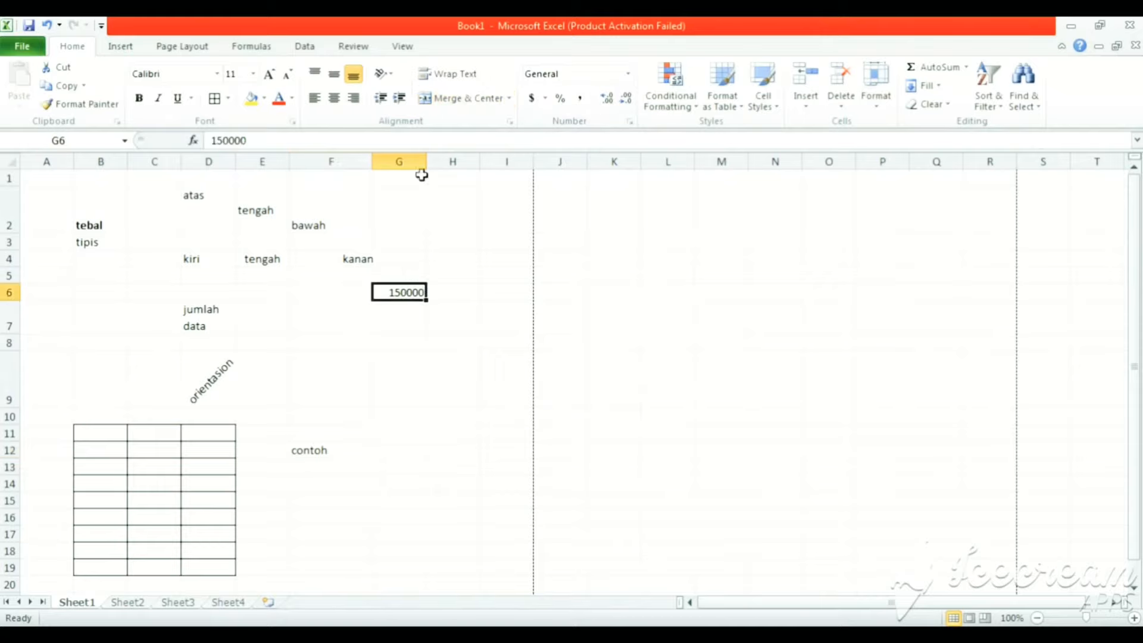
left_click_drag(424, 166, 440, 163)
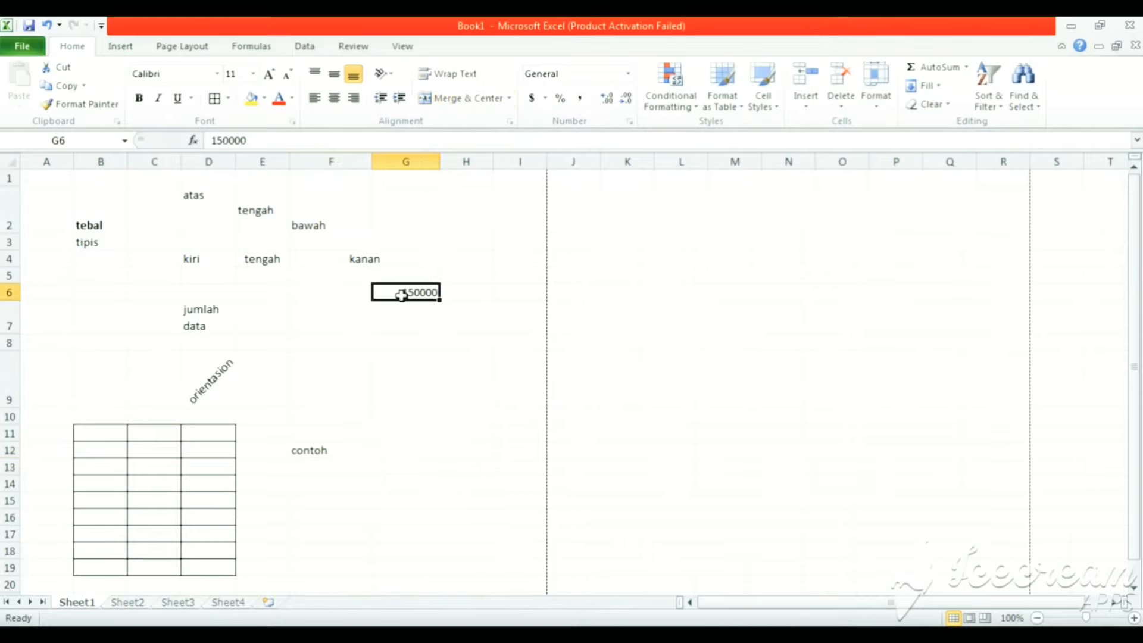
left_click(545, 99)
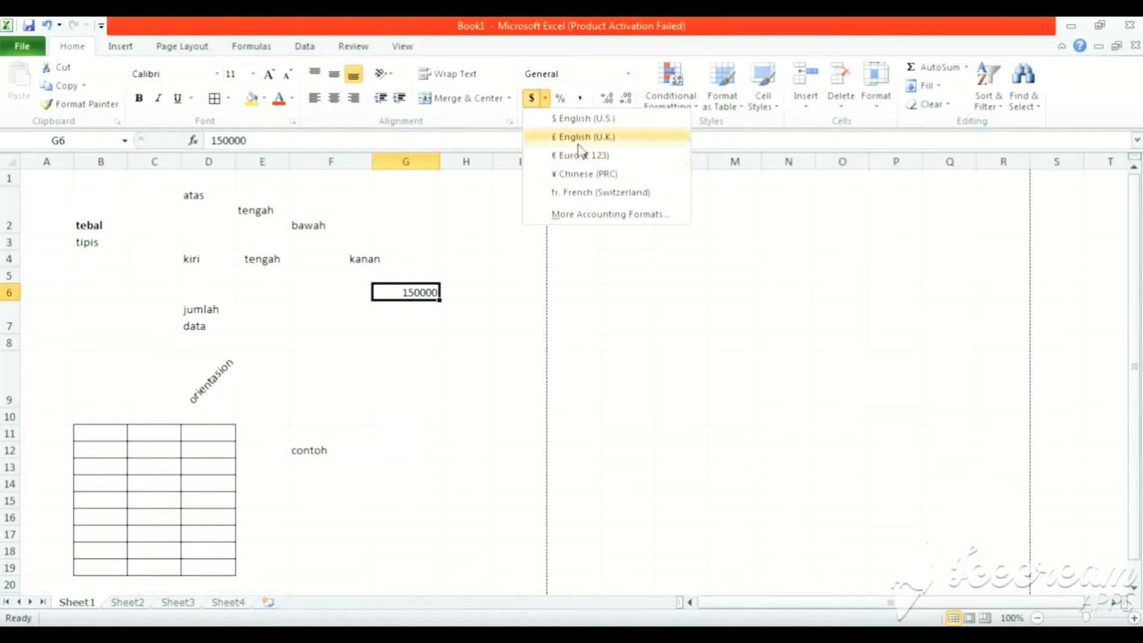
left_click(588, 219)
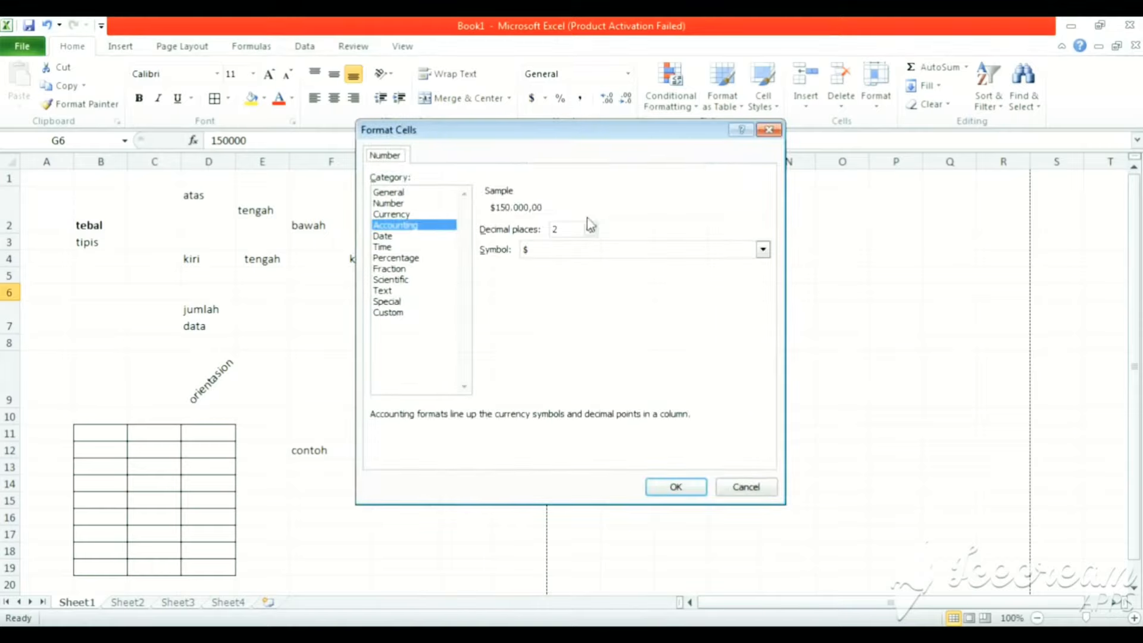
left_click(762, 250)
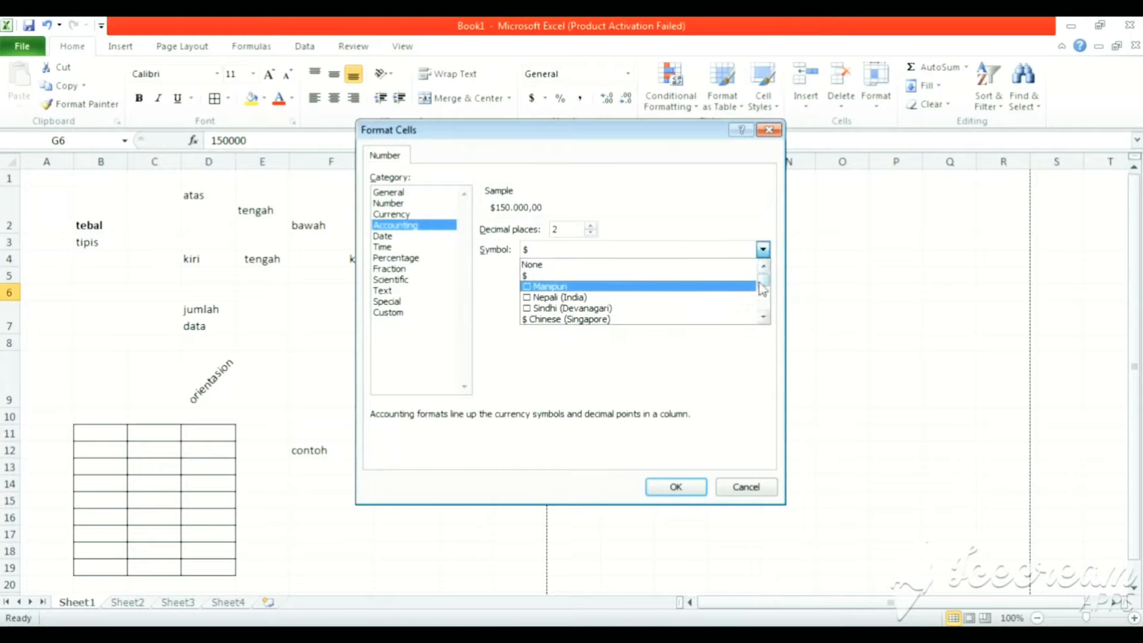
left_click_drag(763, 279, 764, 286)
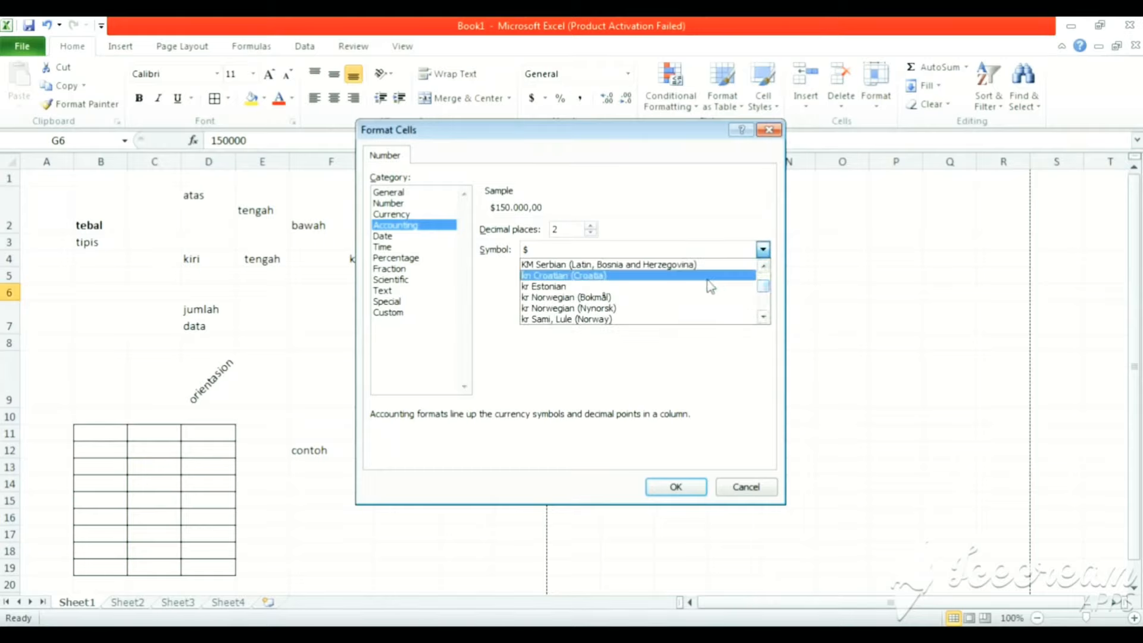
scroll(714, 290, "down", 8)
left_click(701, 277)
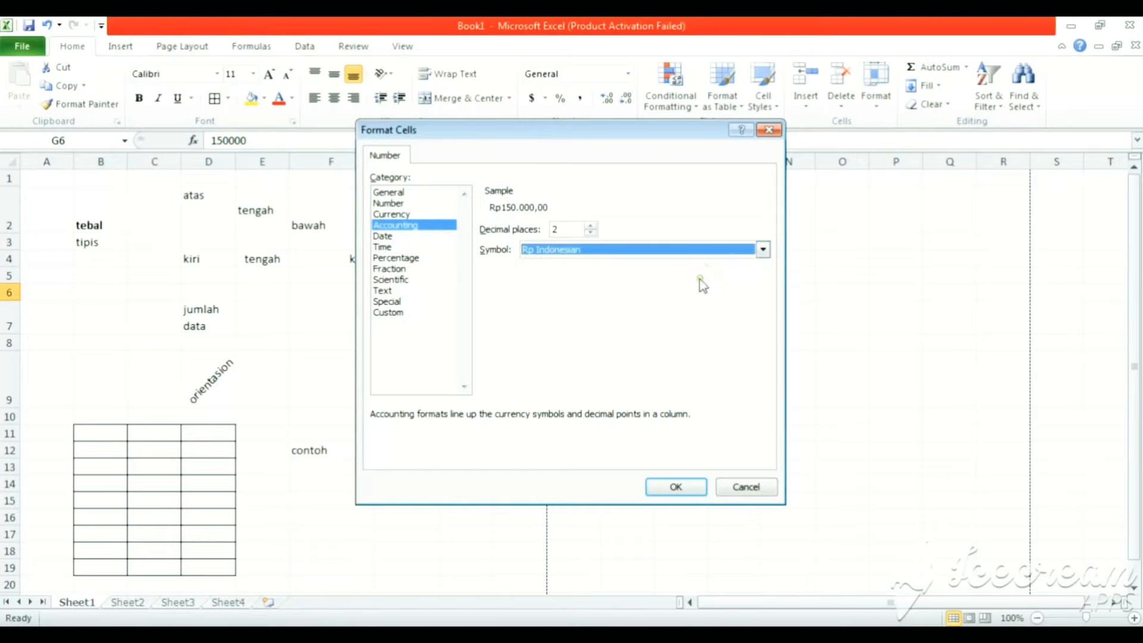
left_click(677, 486)
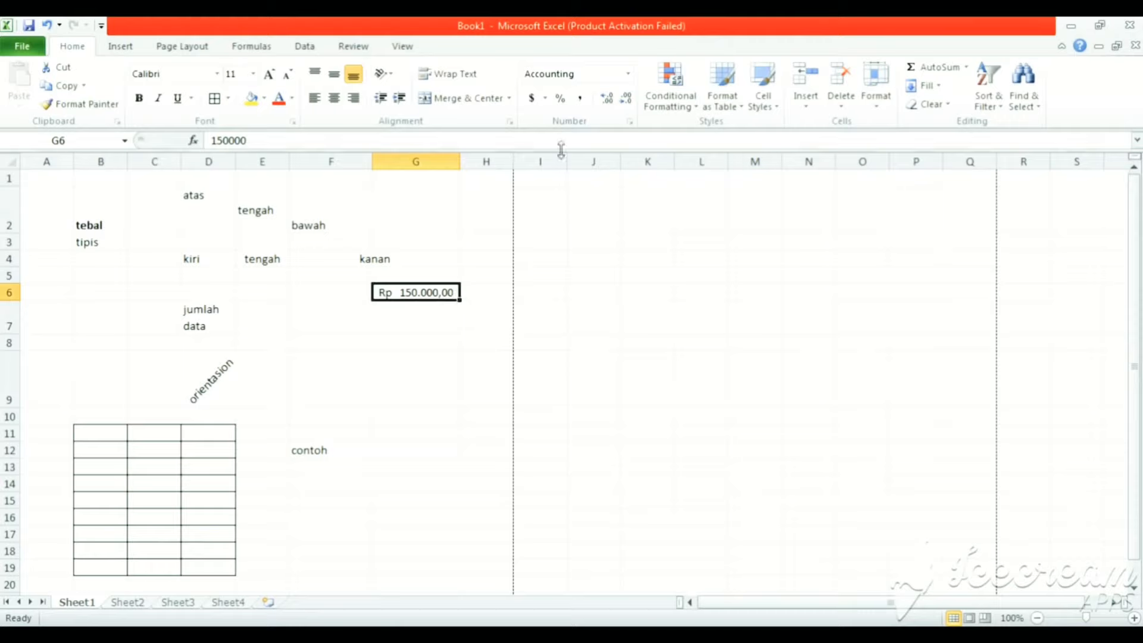
Increase the amount in G6 to three decimal places and reduce it again by three places.
left_click(607, 98)
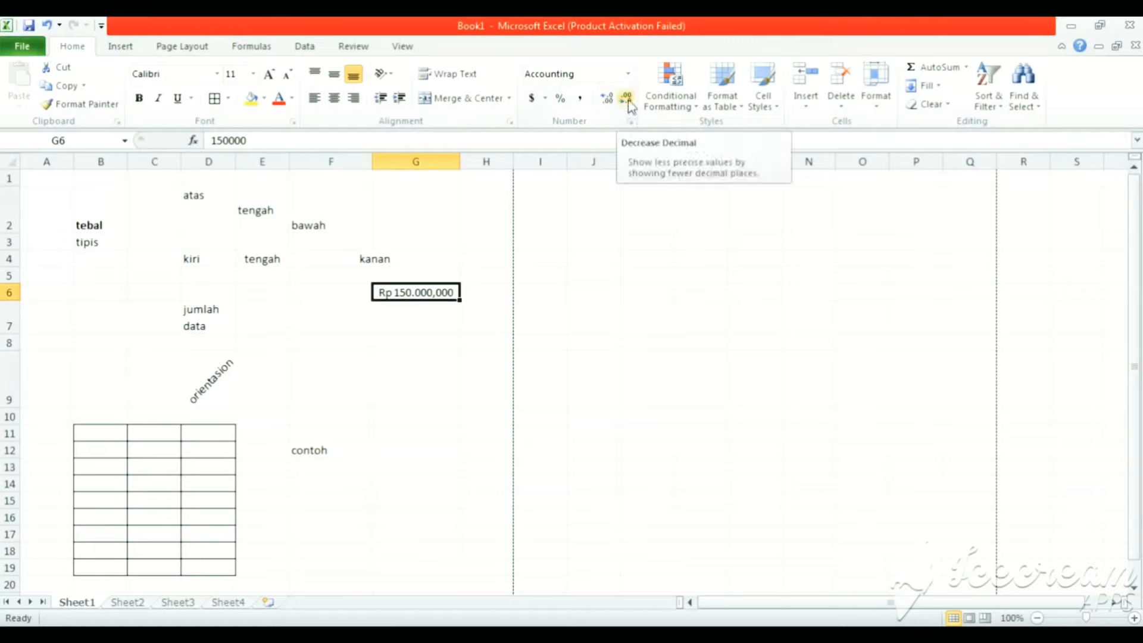
left_click(628, 102)
left_click(629, 102)
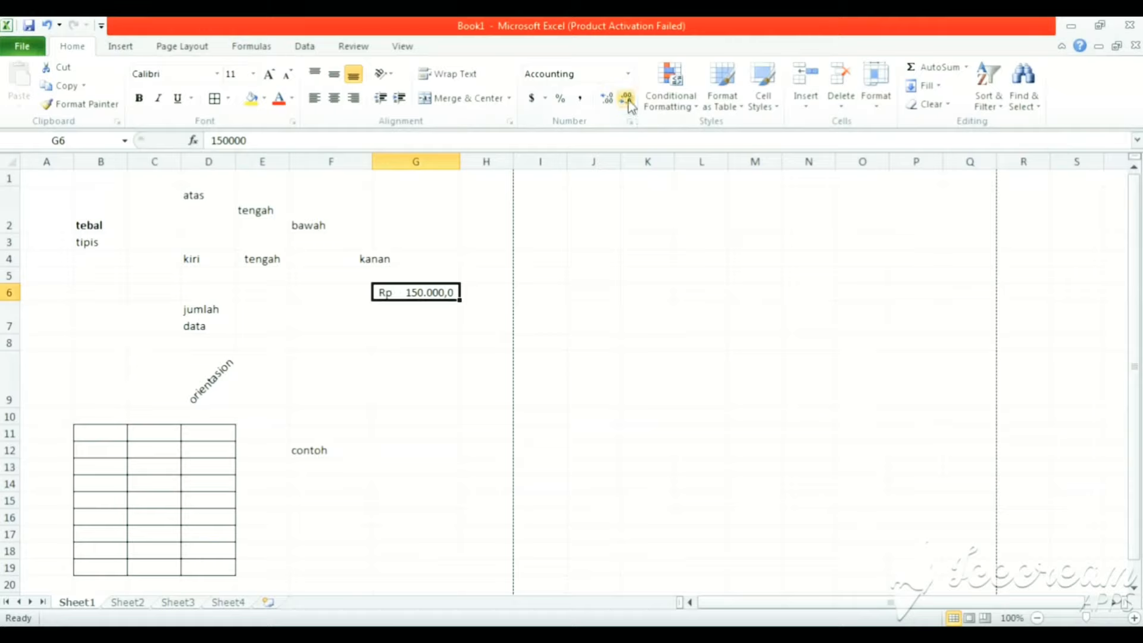
left_click(628, 103)
Try Percent Style and Comma Style on the amount in G6.
left_click(562, 100)
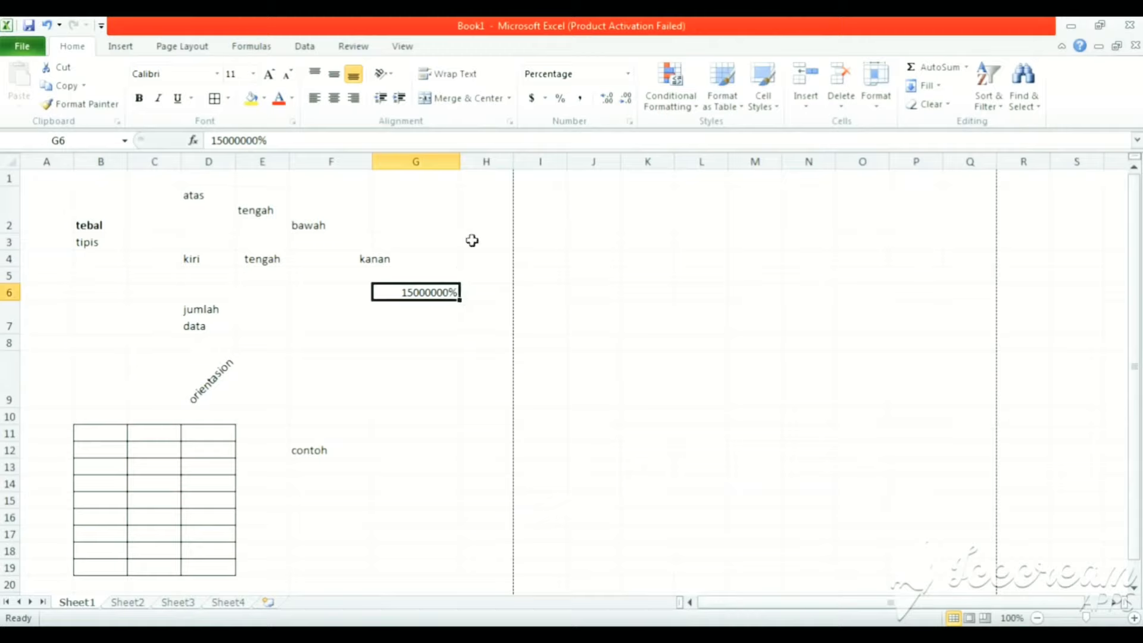
left_click(579, 99)
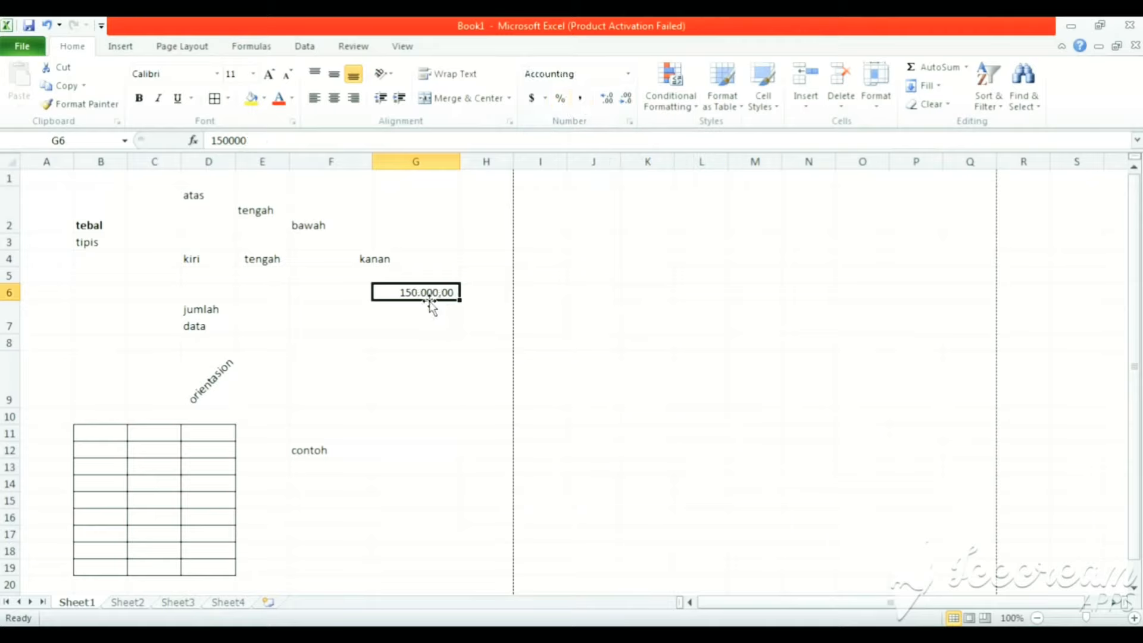
left_click(594, 257)
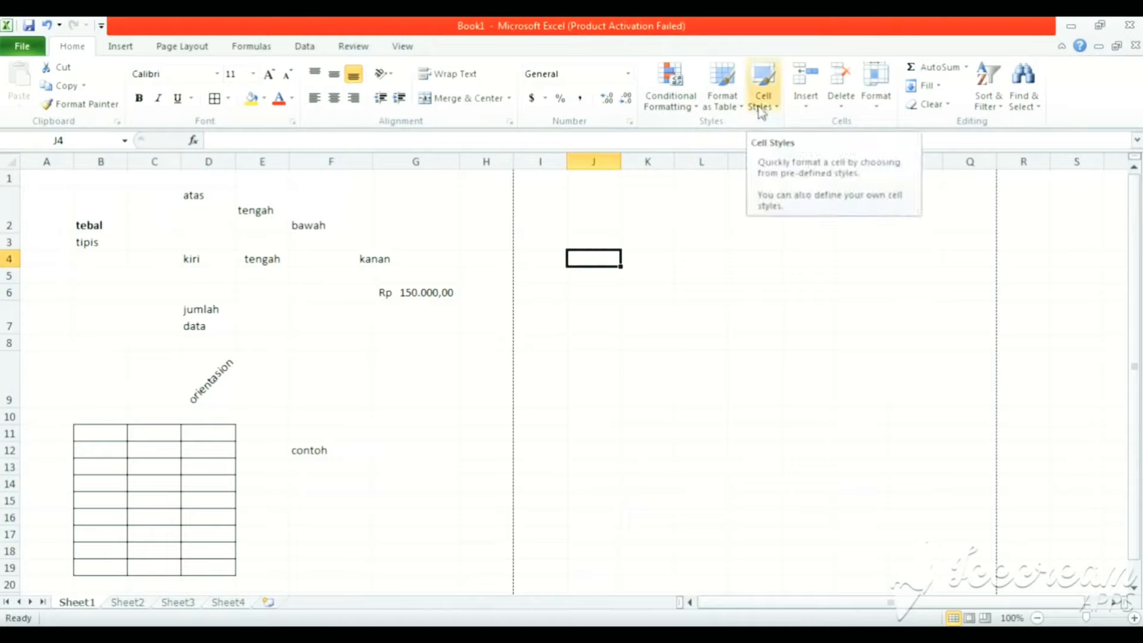
left_click(699, 113)
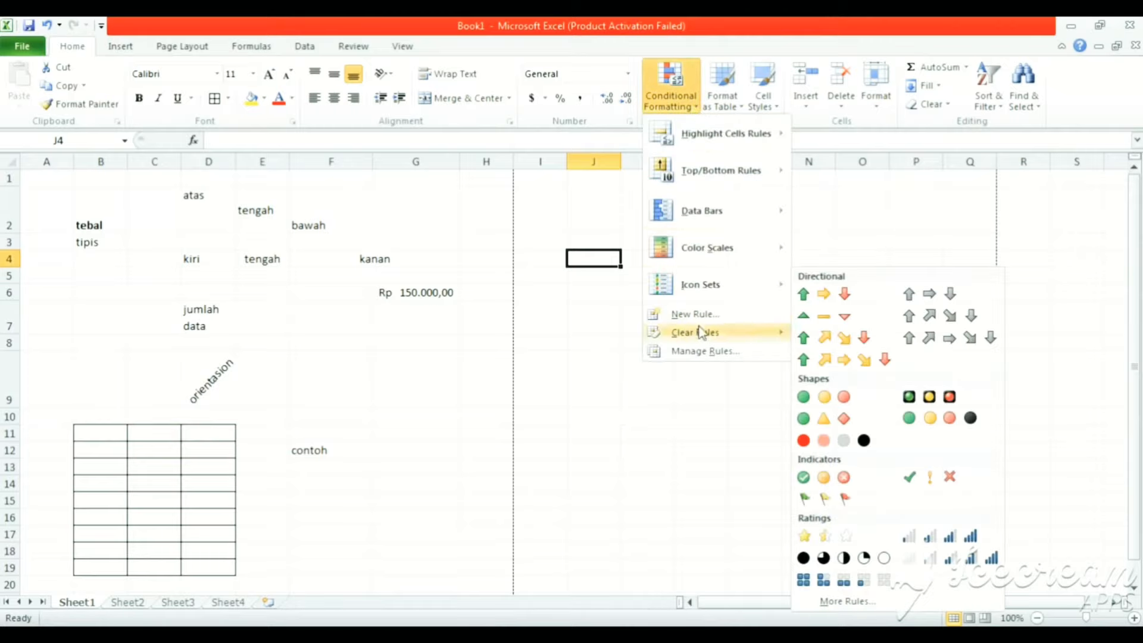
mouse_move(735, 286)
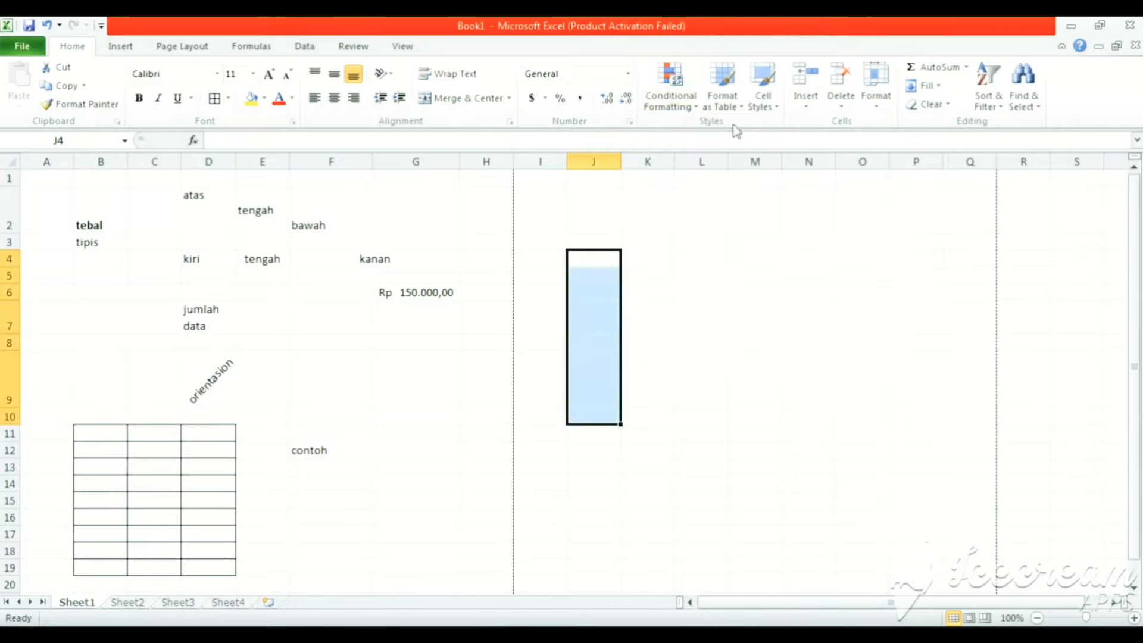
Format L6:N7 as an orange-styled three-column table and apply a light pink cell style to M9.
left_click(741, 110)
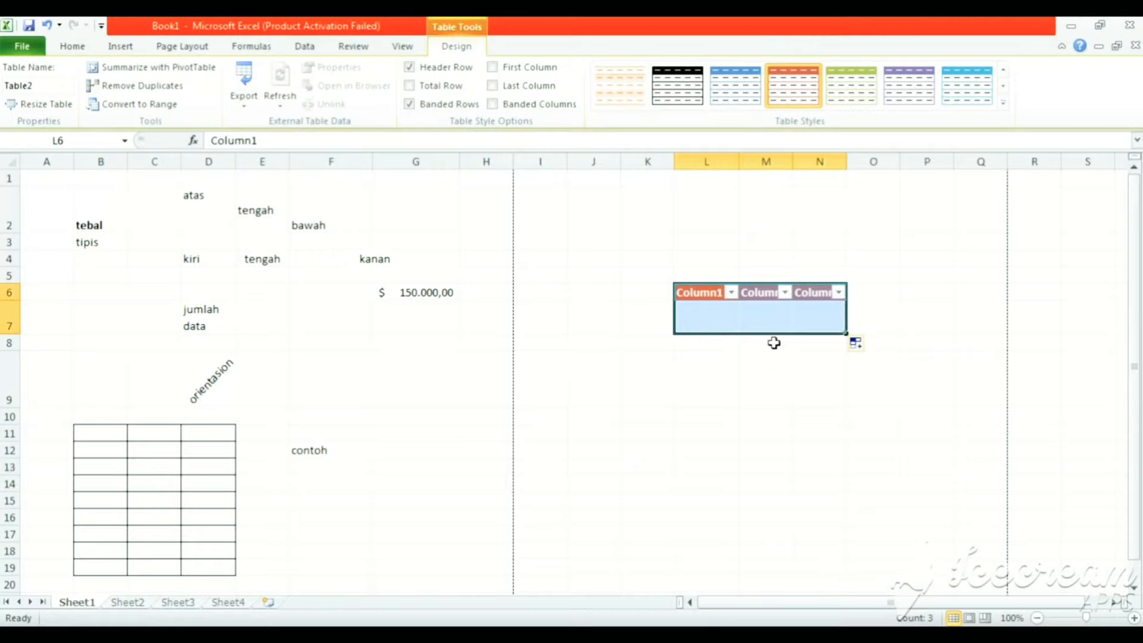
left_click(763, 375)
left_click(773, 107)
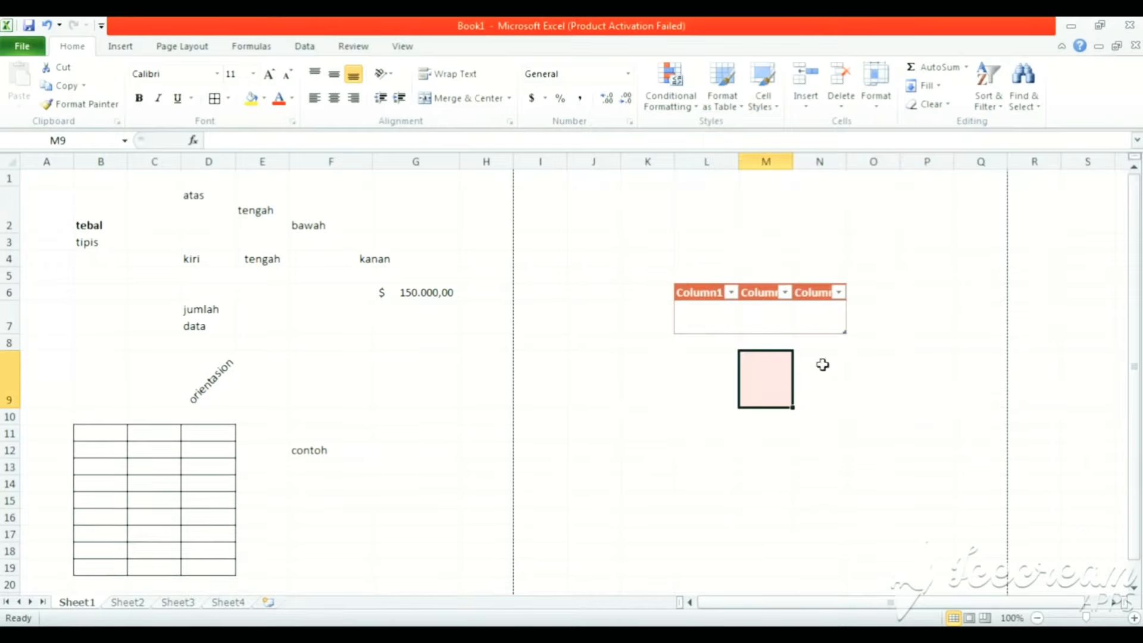
Review the available options for inserting, deleting, formatting and filling cells.
left_click(803, 322)
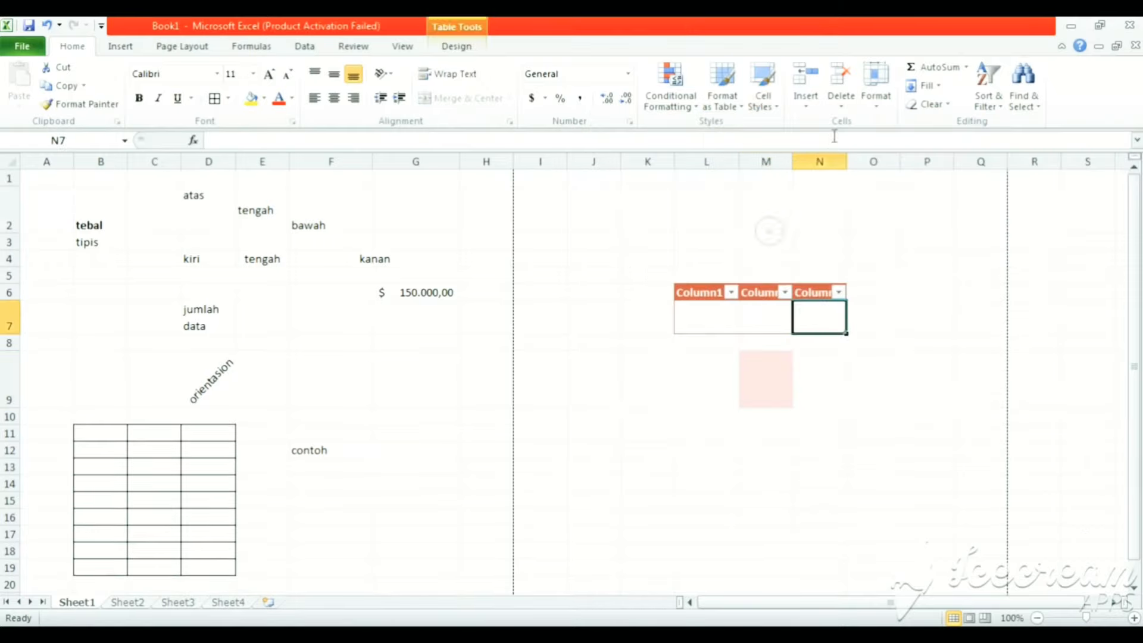
left_click(806, 106)
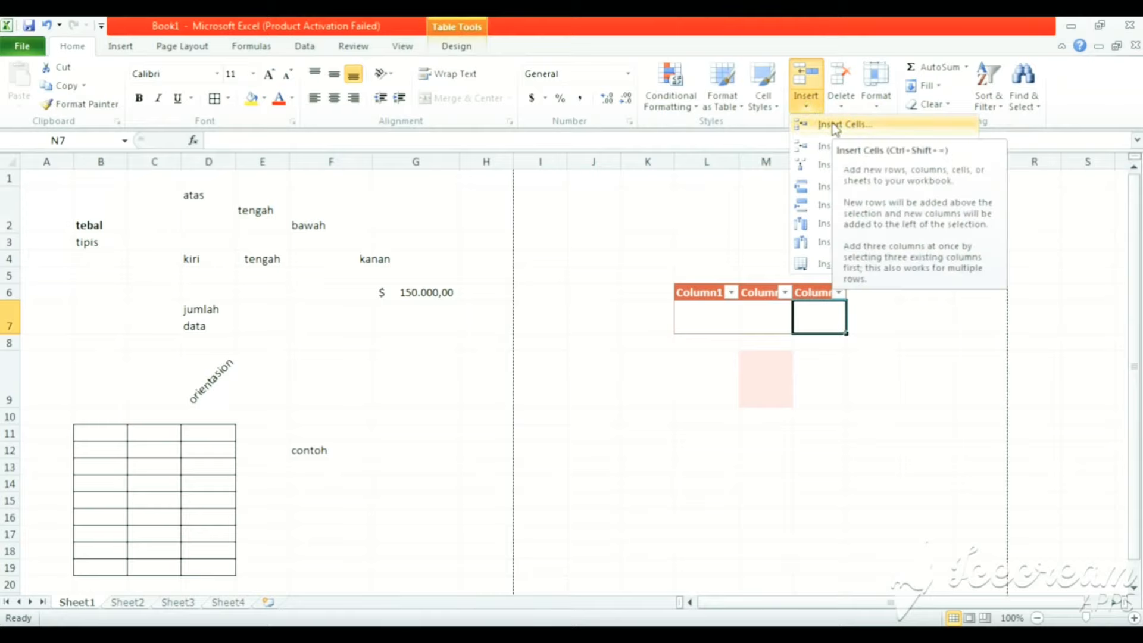
left_click(760, 216)
left_click(873, 292)
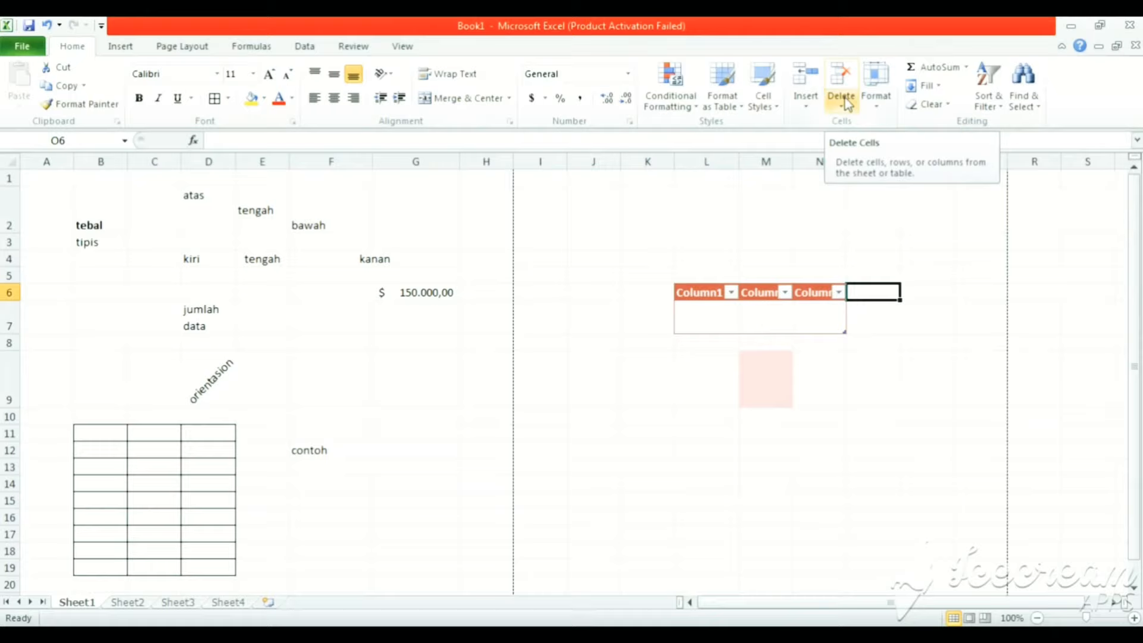
left_click(843, 109)
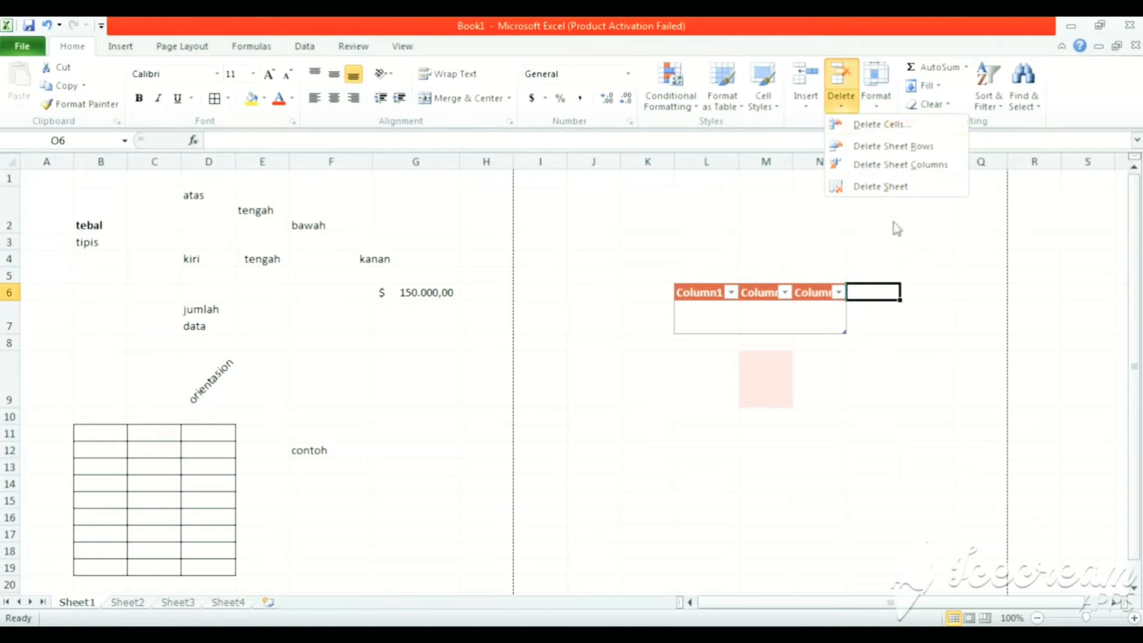
key("Escape")
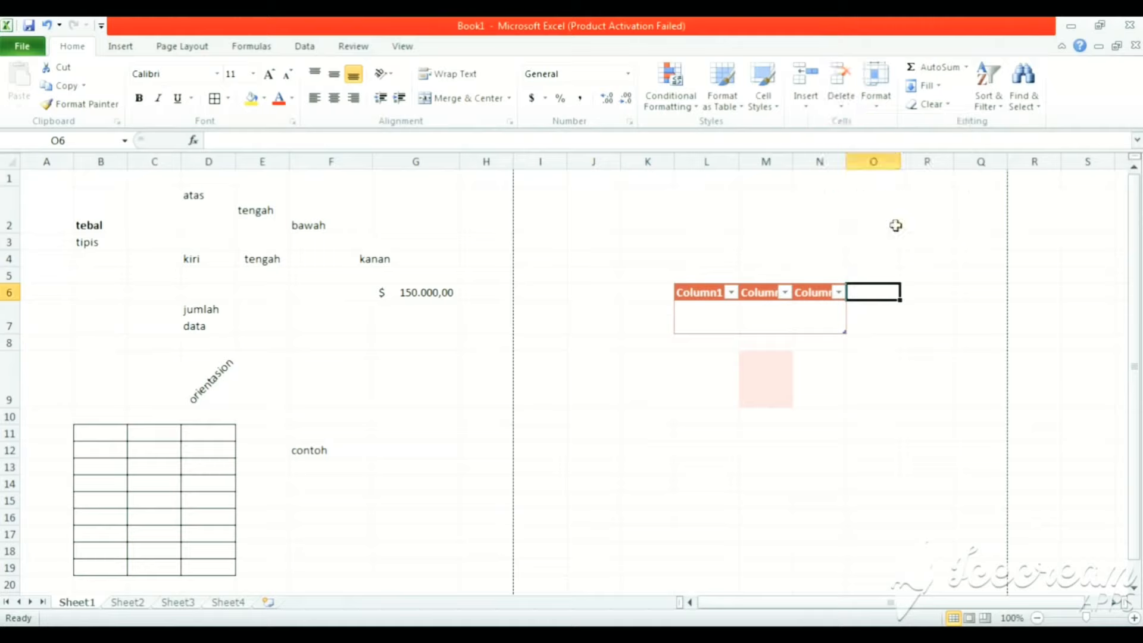
left_click(879, 110)
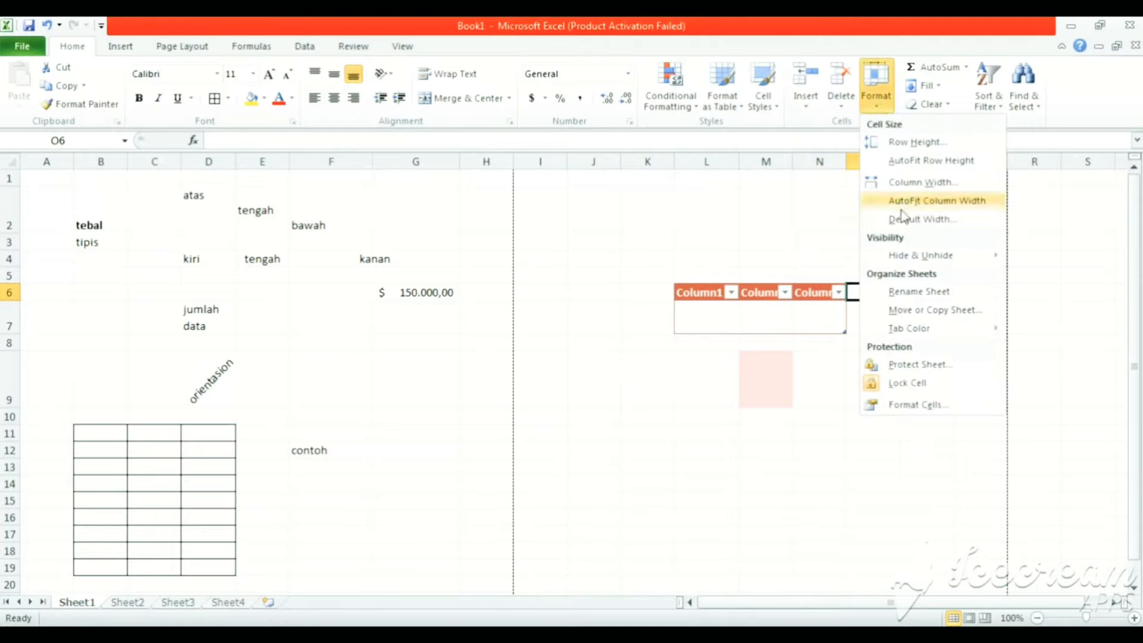
left_click(812, 275)
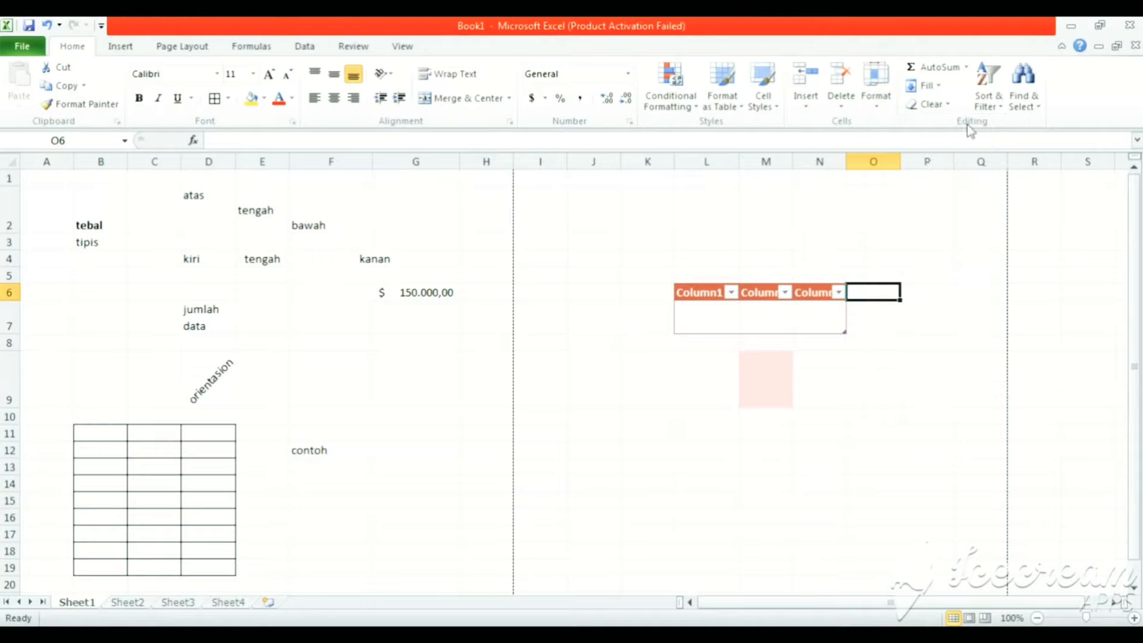
left_click(561, 238)
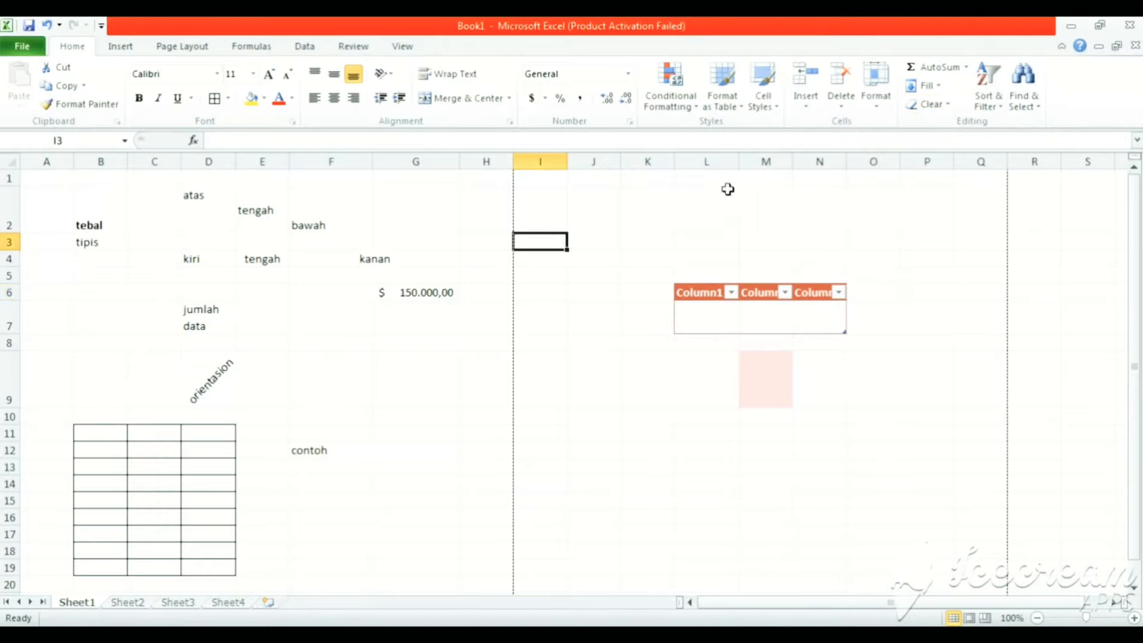
left_click(934, 88)
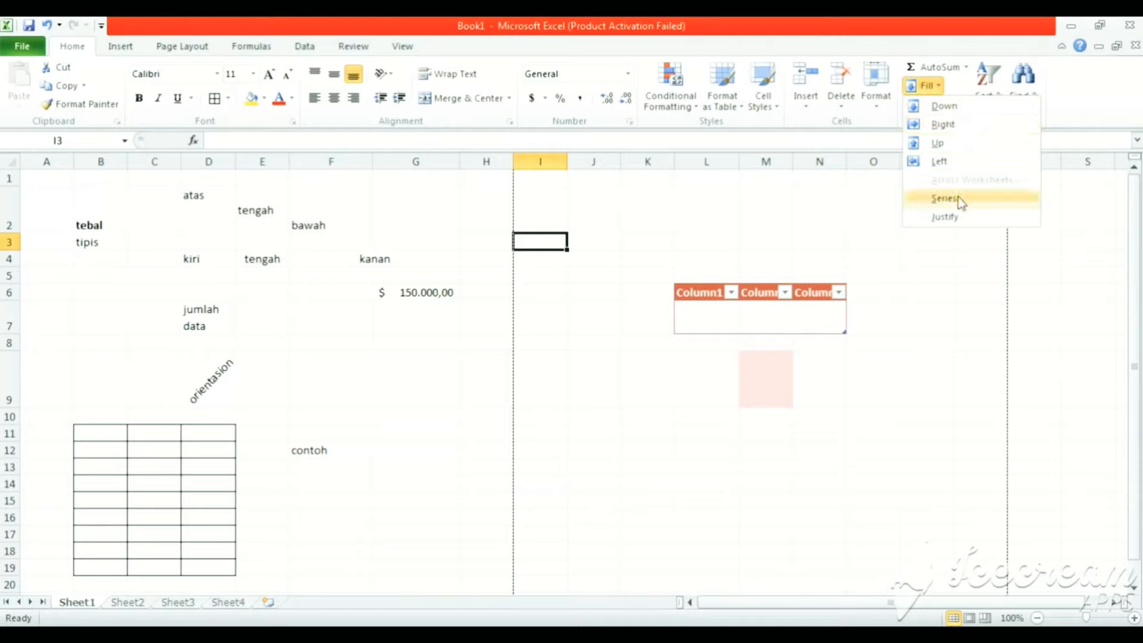
left_click(814, 204)
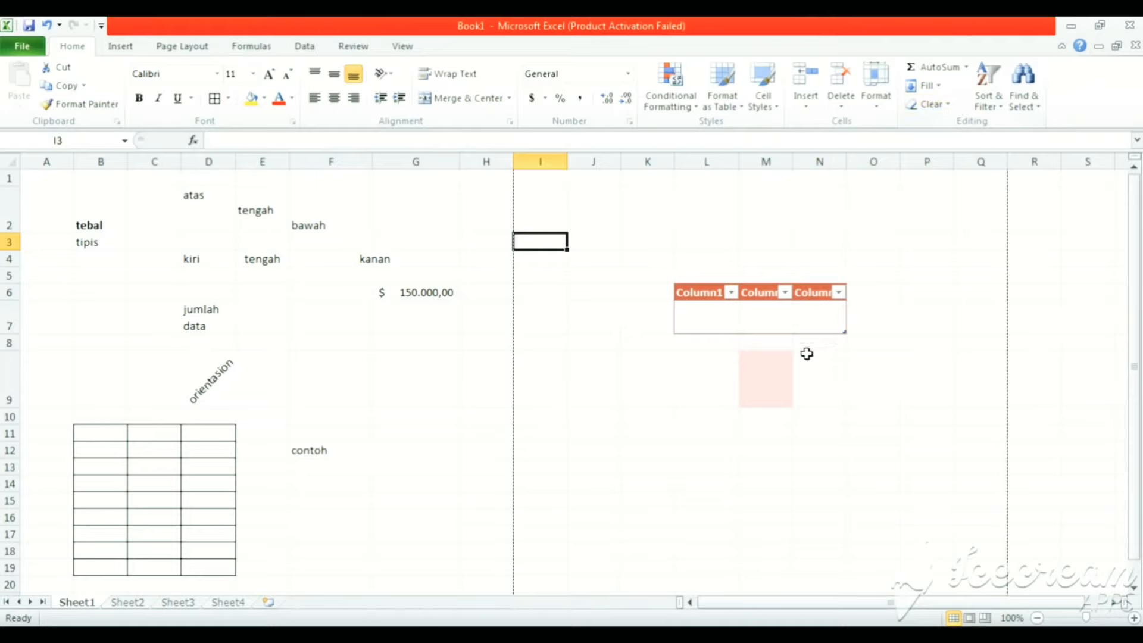
Clear the formats of the pink cell M9.
left_click(787, 370)
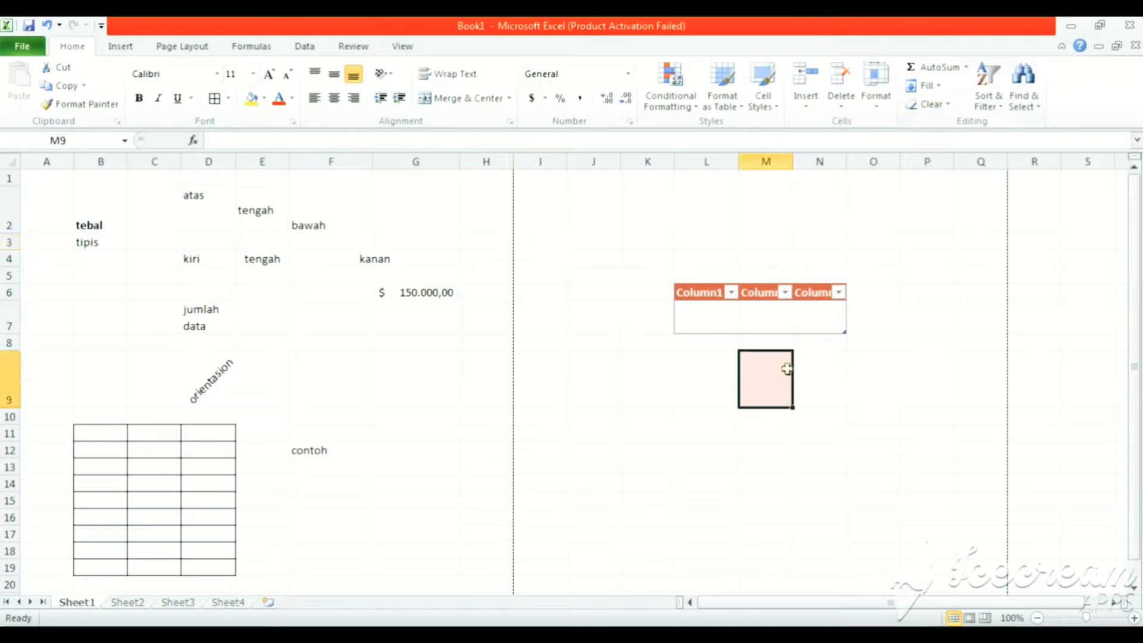
left_click(934, 107)
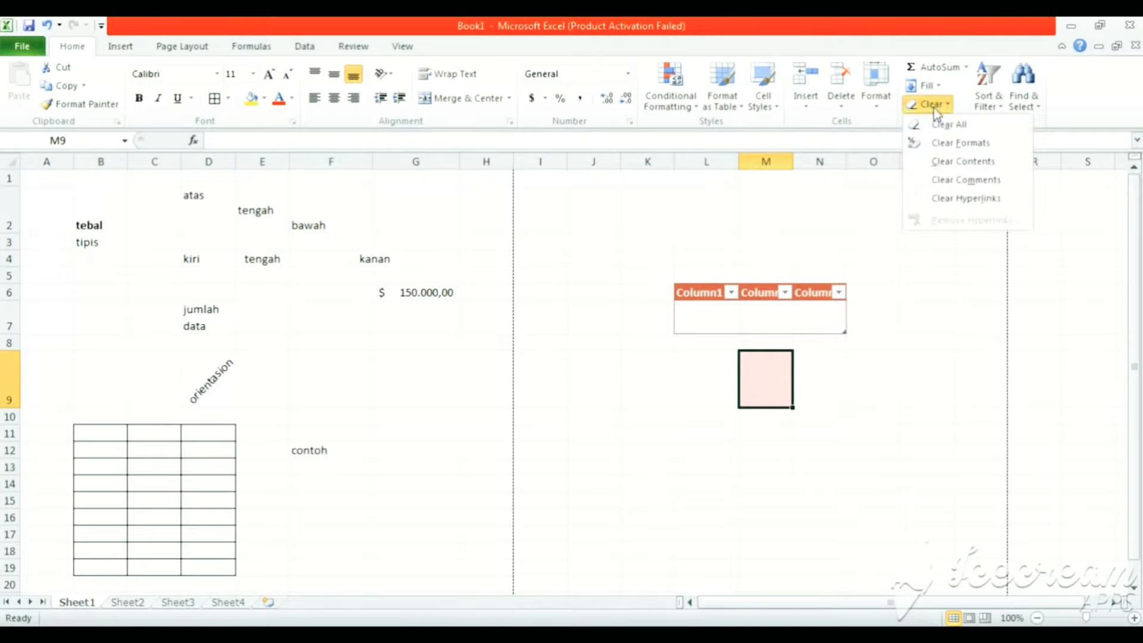
left_click(952, 146)
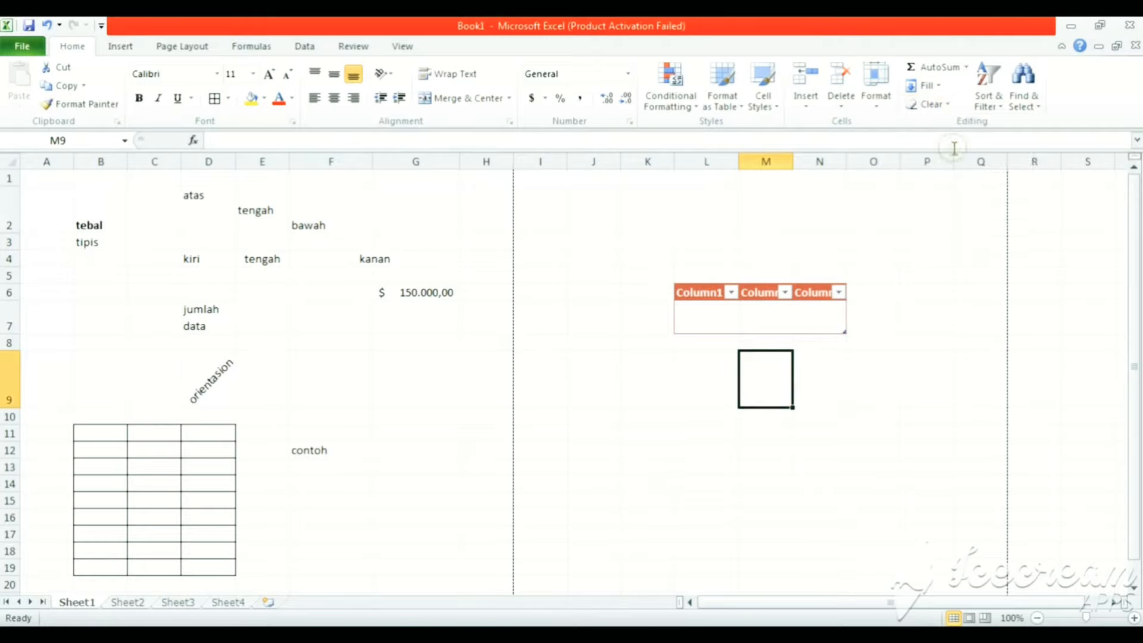
Select cell N9 and review the Clear and Sort & Filter options.
left_click(814, 389)
left_click(928, 104)
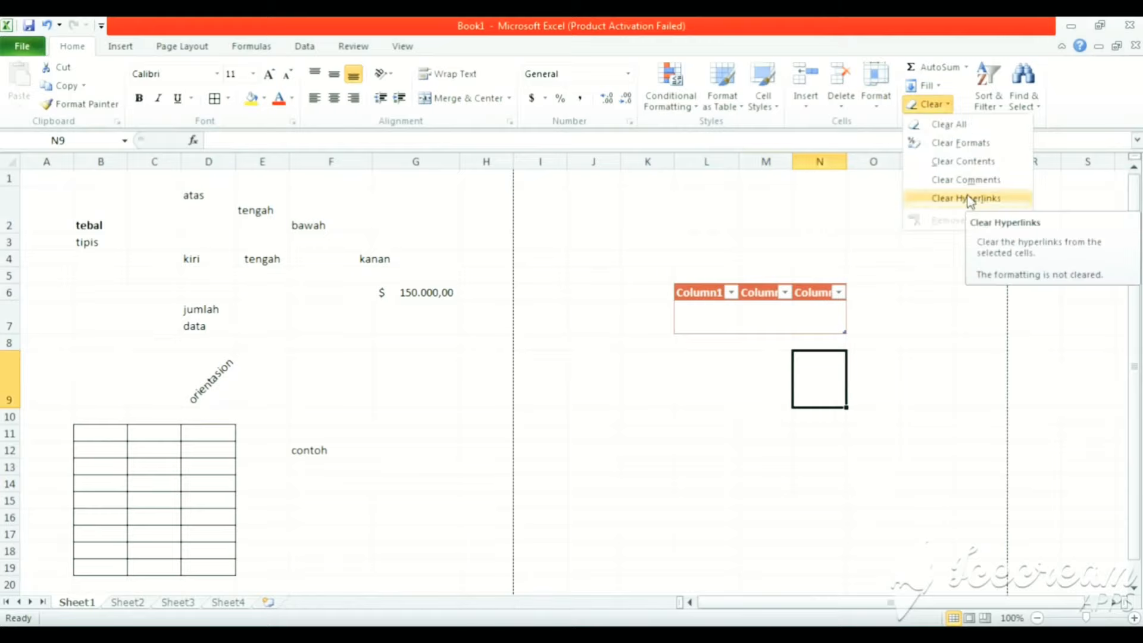
left_click(894, 203)
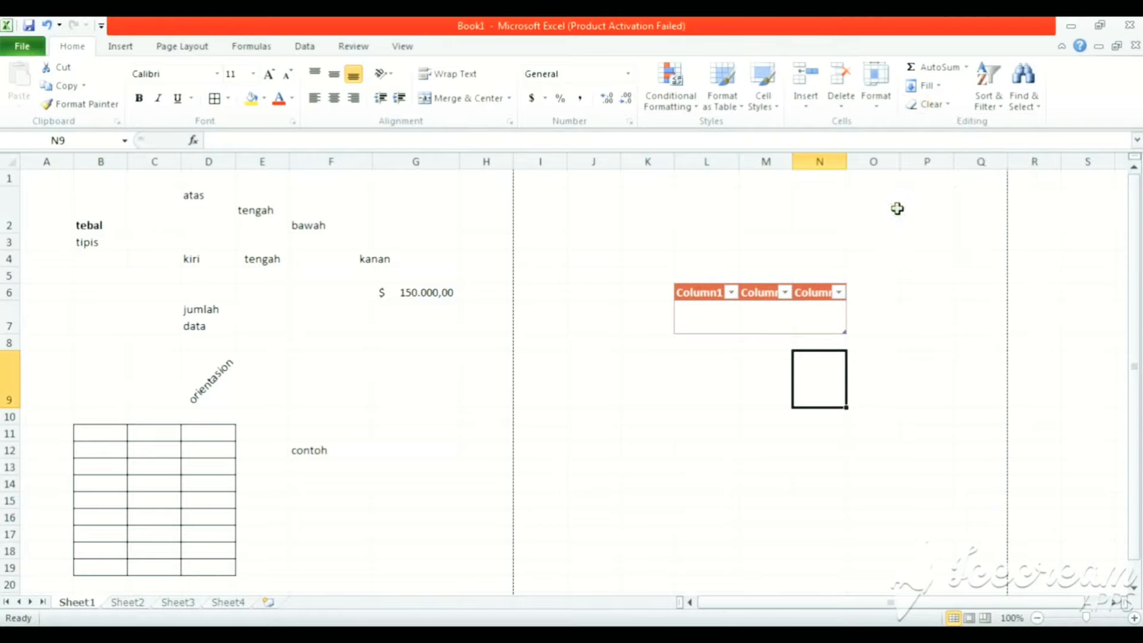
left_click(1002, 115)
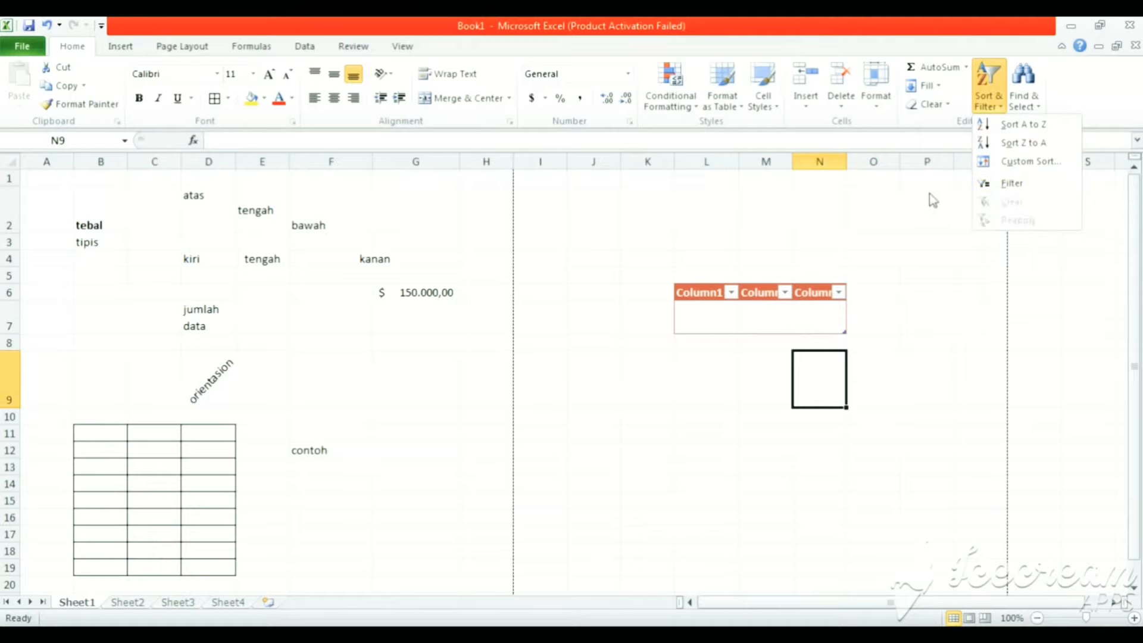
left_click(1024, 89)
left_click(953, 220)
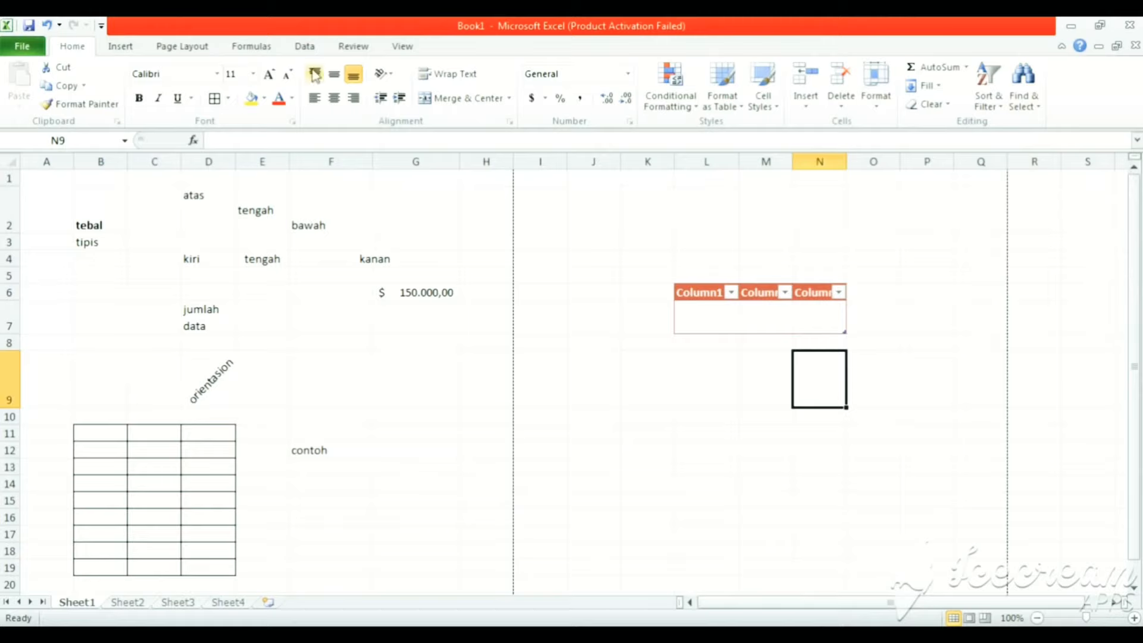
Insert a table at N9 without existing headers and extend it by one column into column O.
left_click(143, 47)
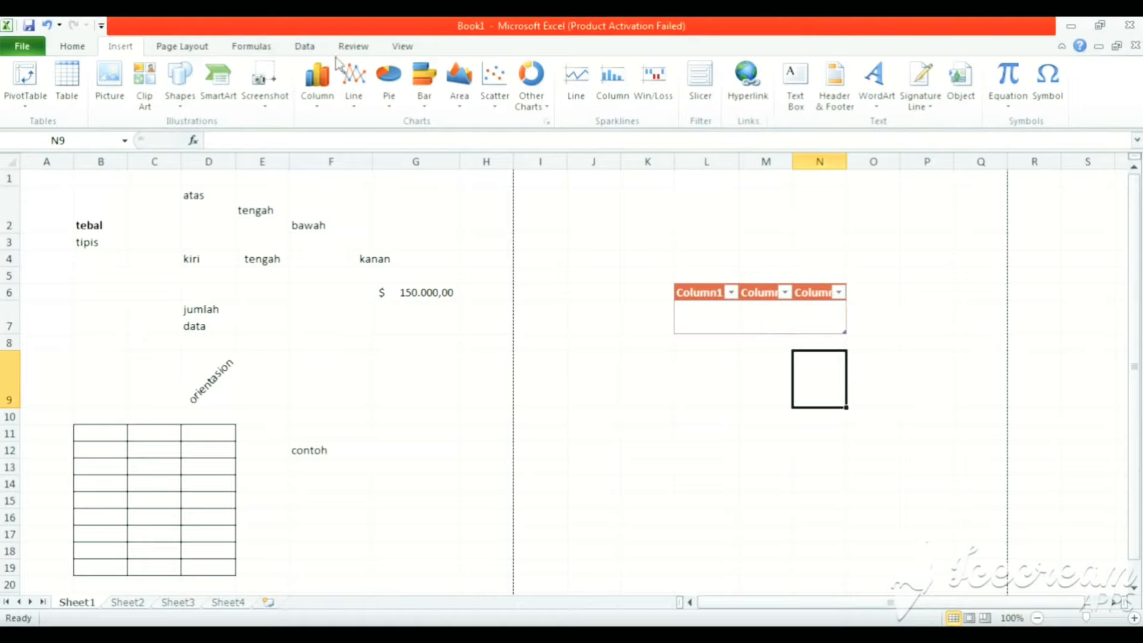
left_click(25, 105)
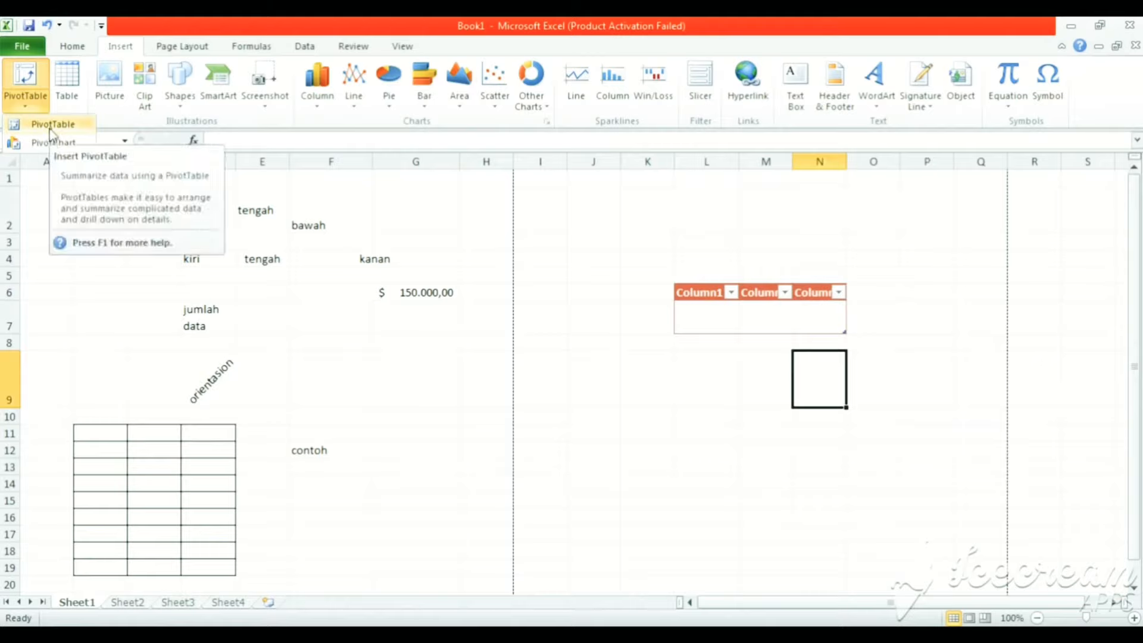
left_click(75, 107)
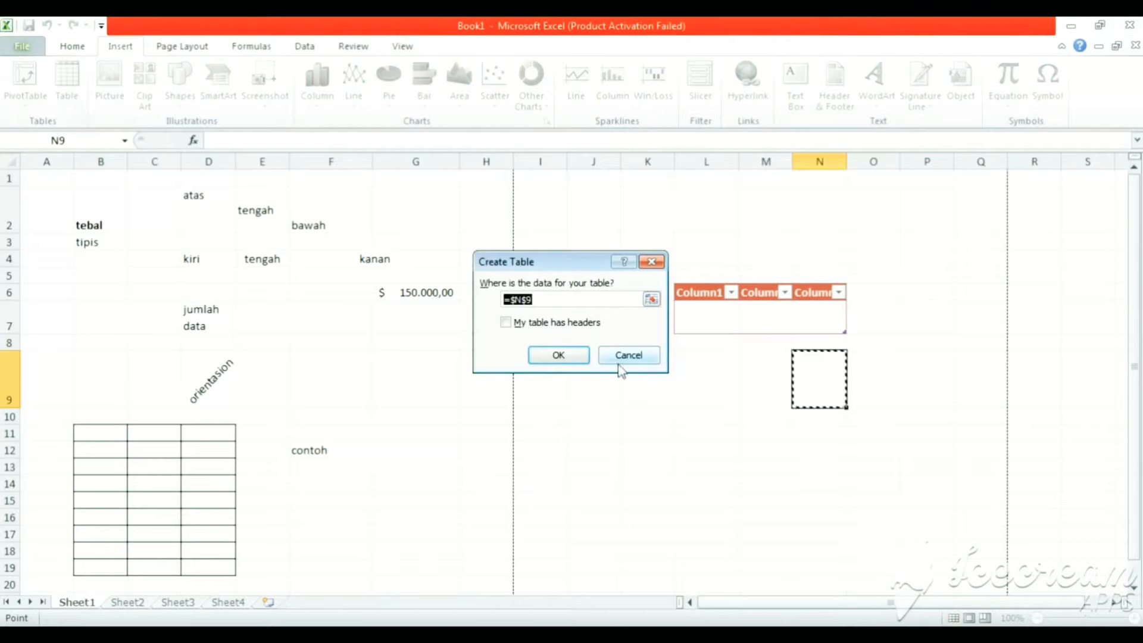
left_click(562, 355)
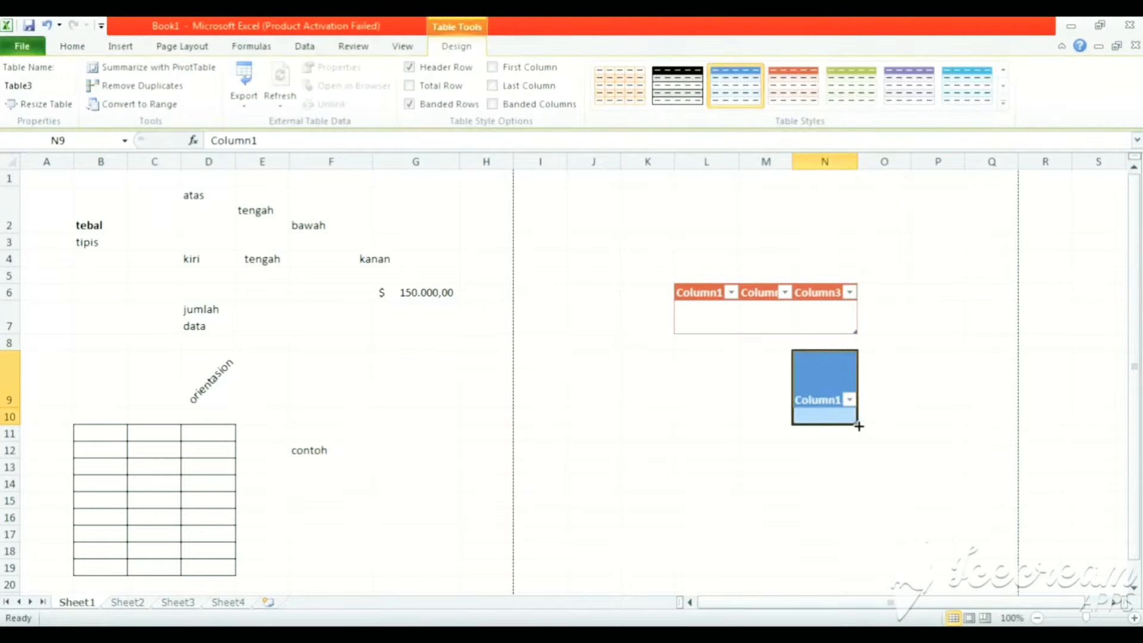
left_click_drag(858, 427, 911, 413)
left_click(680, 387)
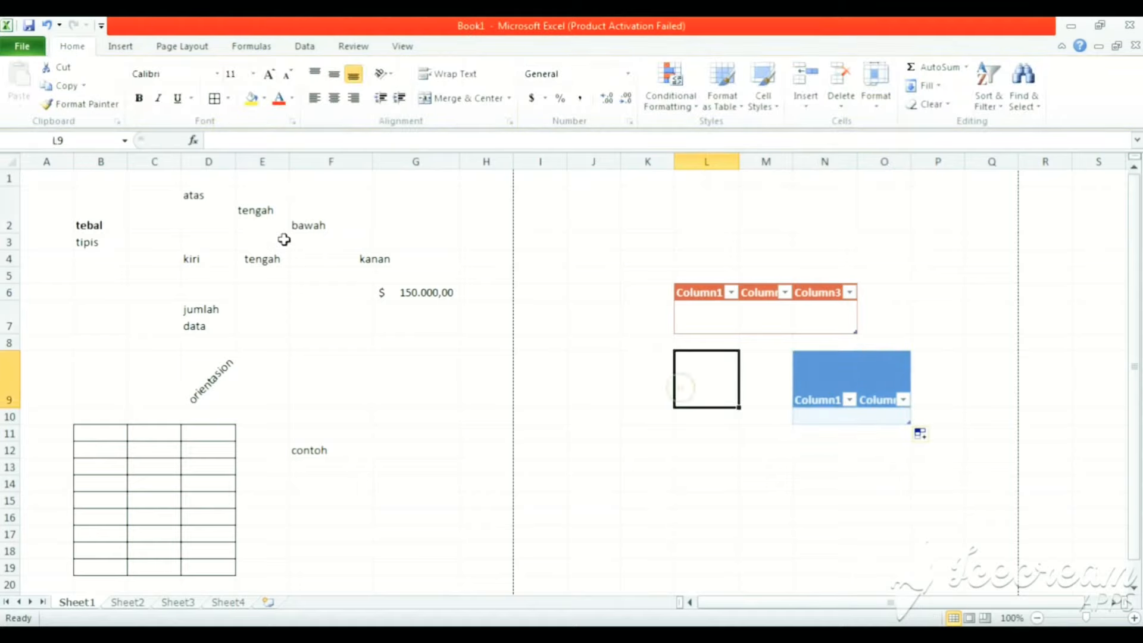
Insert a Vertical Box List SmartArt graphic into the sheet.
left_click(115, 51)
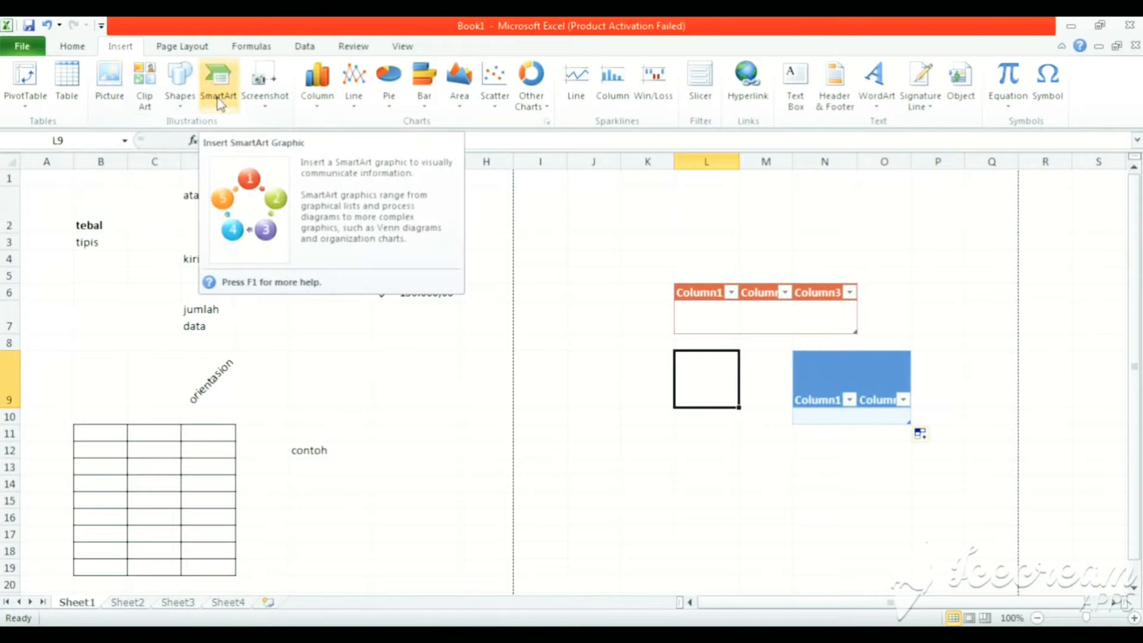
left_click(186, 104)
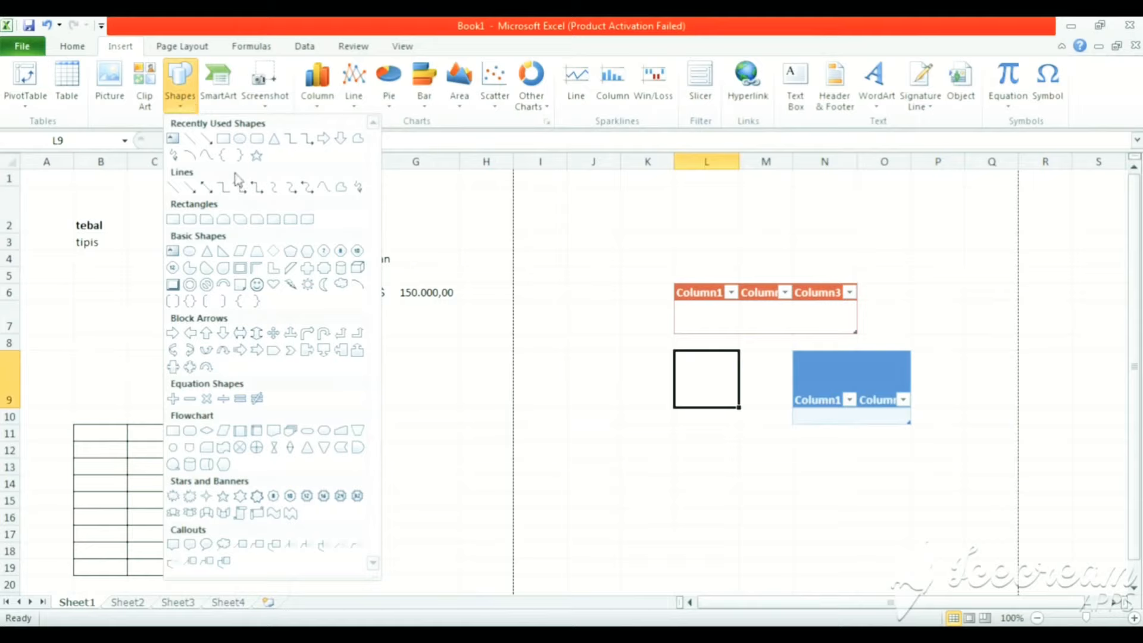
left_click(222, 102)
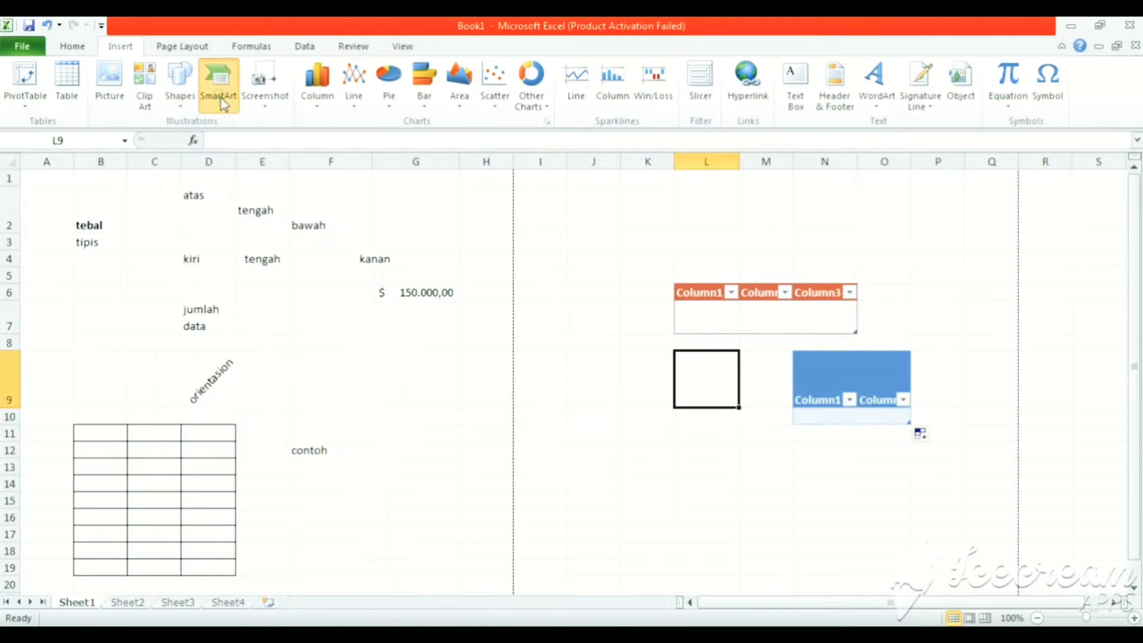
left_click(222, 103)
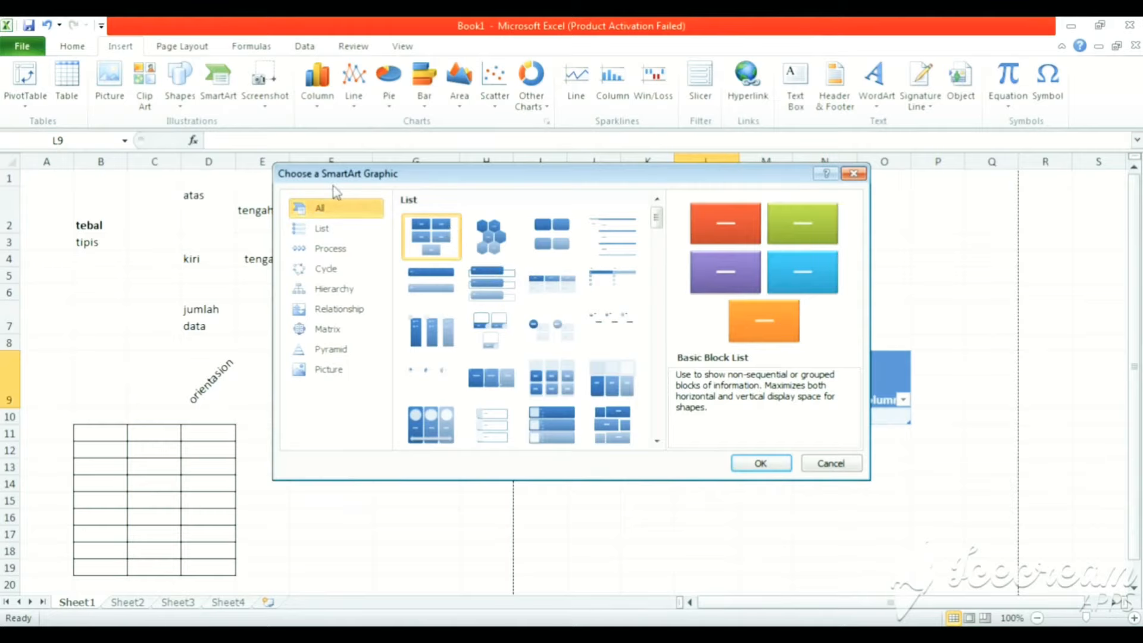
left_click(495, 298)
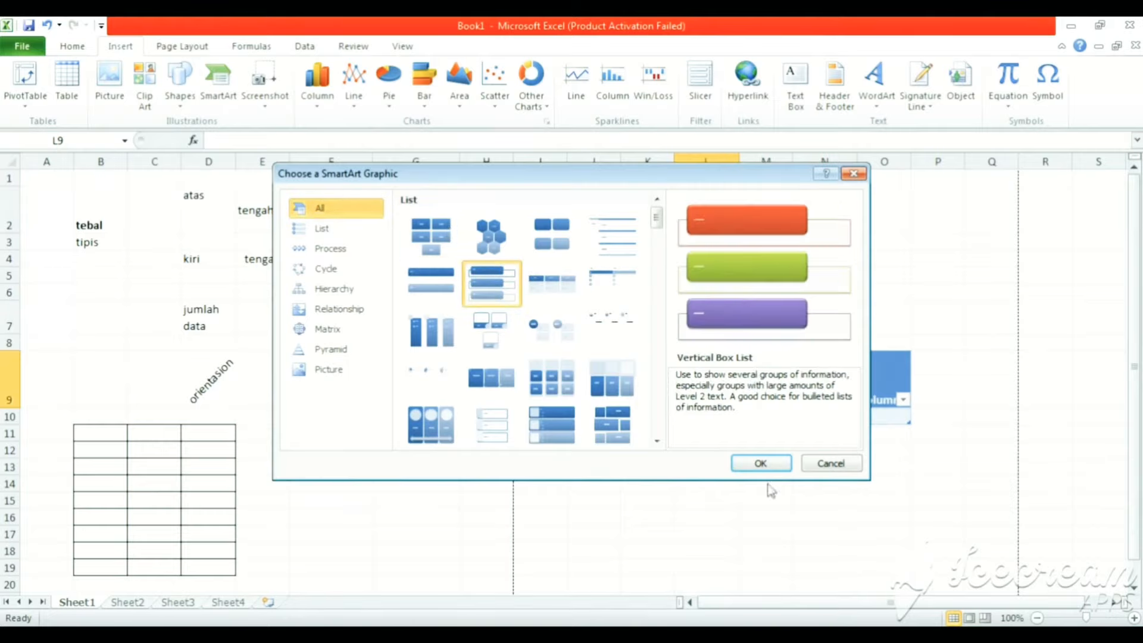
left_click(762, 463)
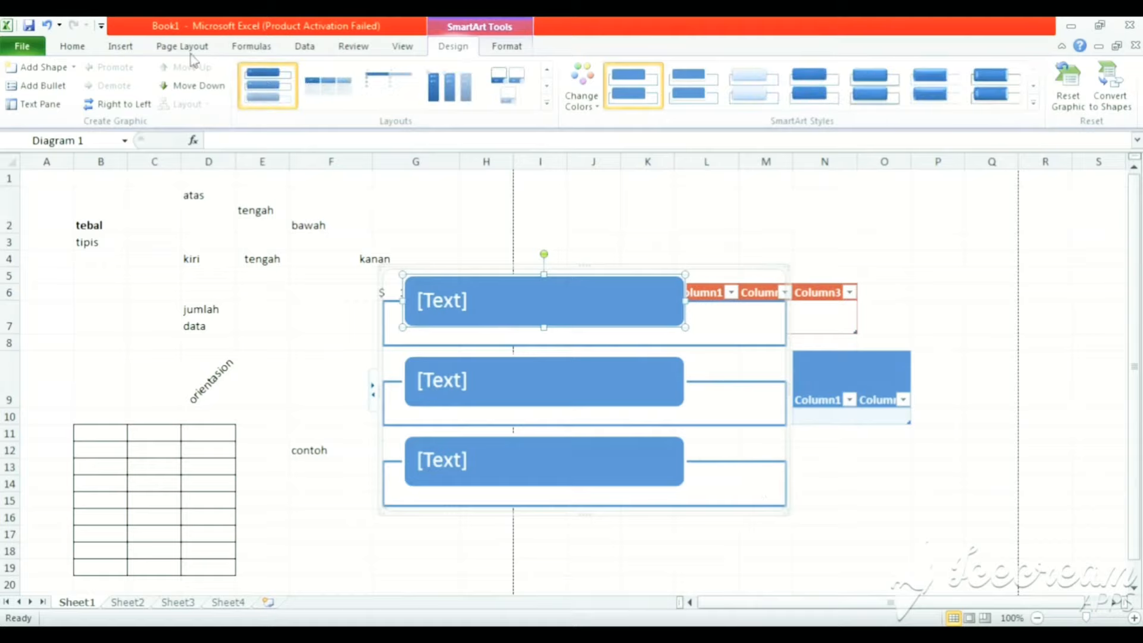
Review the remaining insert tools and the page setup options for orientation, paper size and print area.
left_click(121, 46)
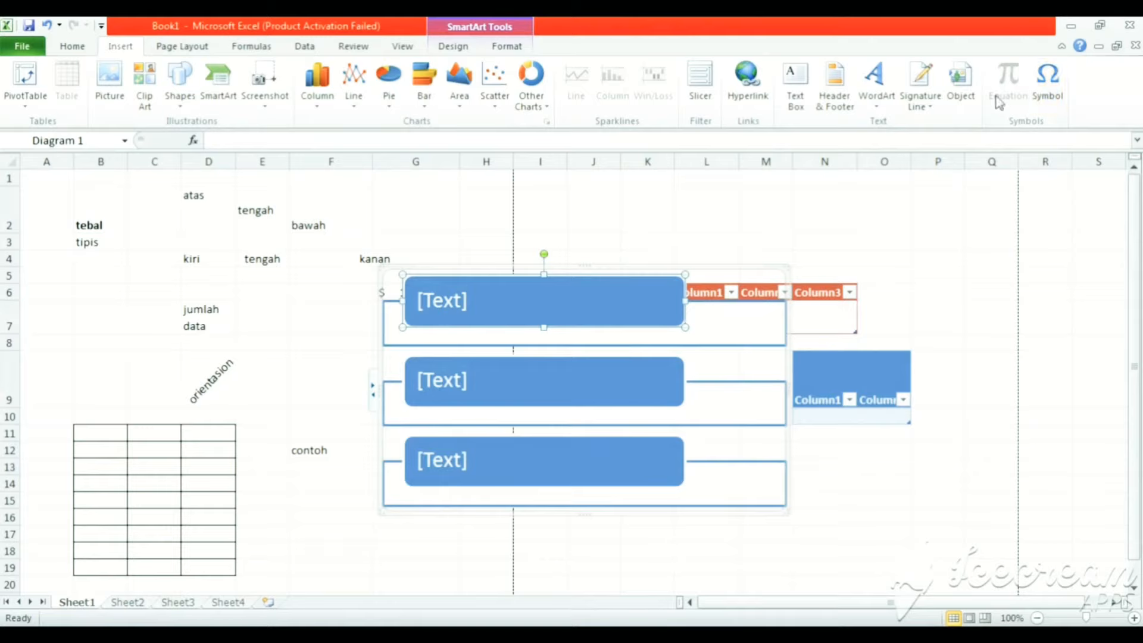
left_click(209, 46)
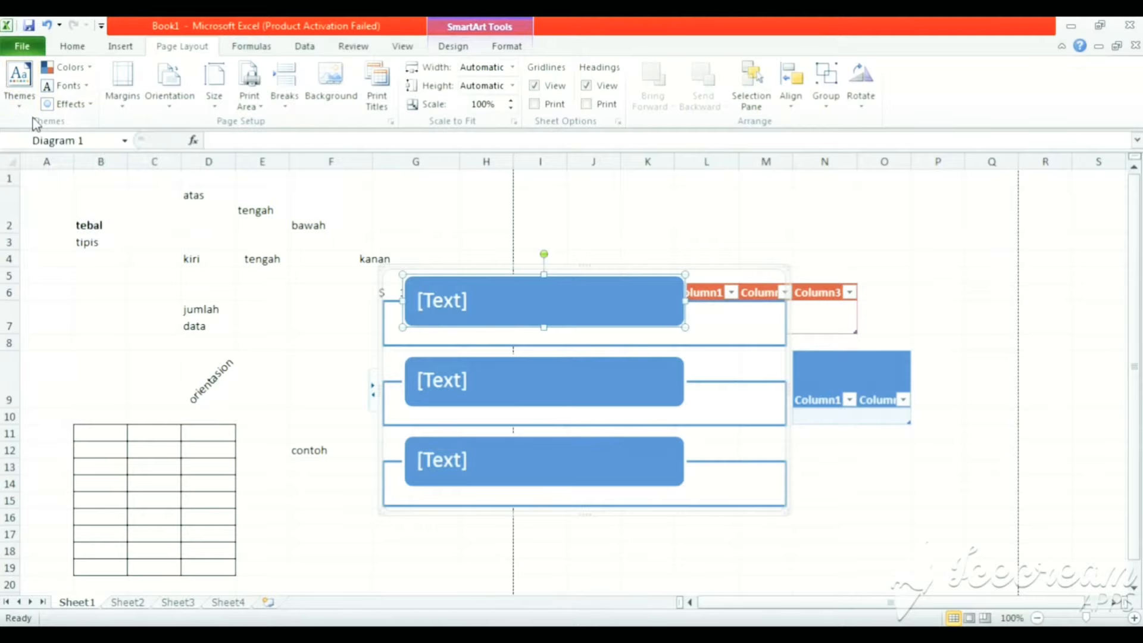
left_click(170, 104)
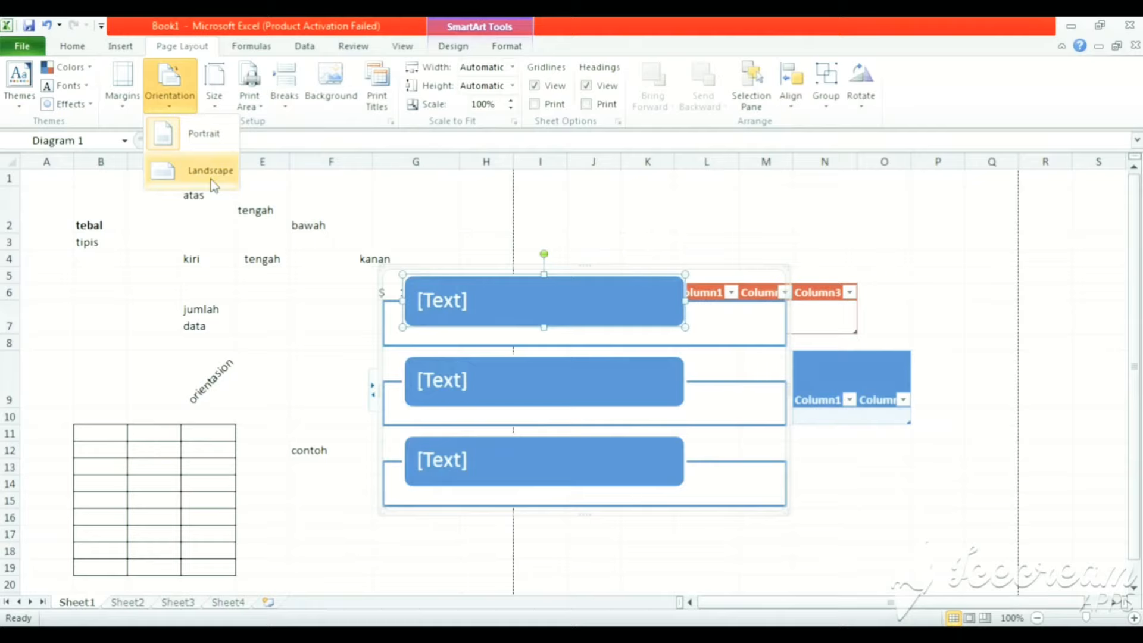
left_click(174, 107)
left_click(214, 110)
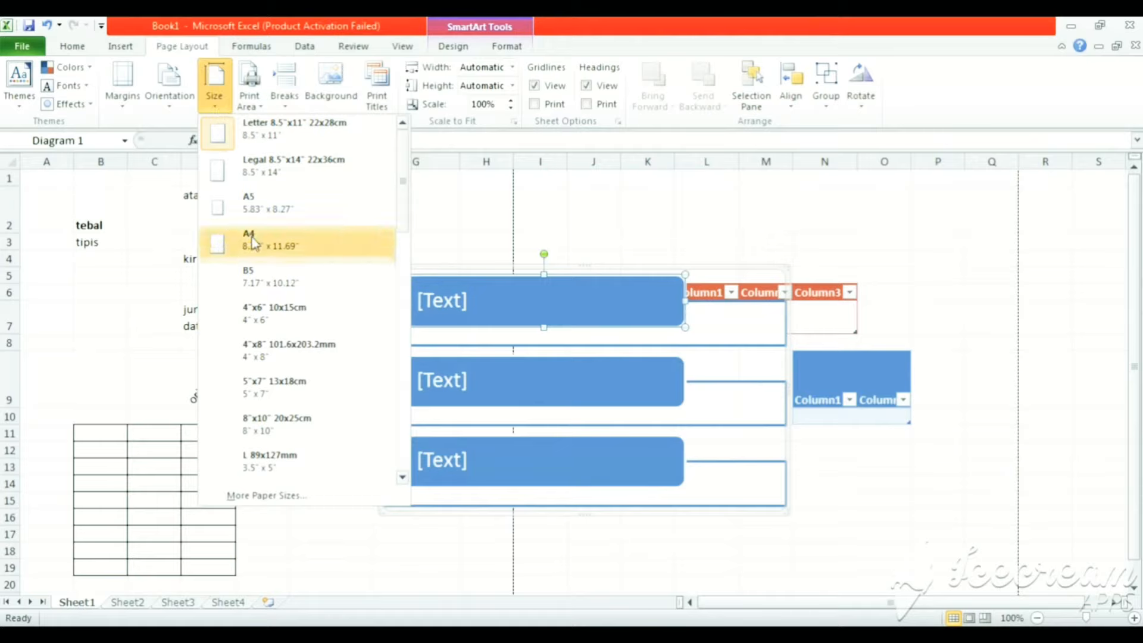
left_click(215, 110)
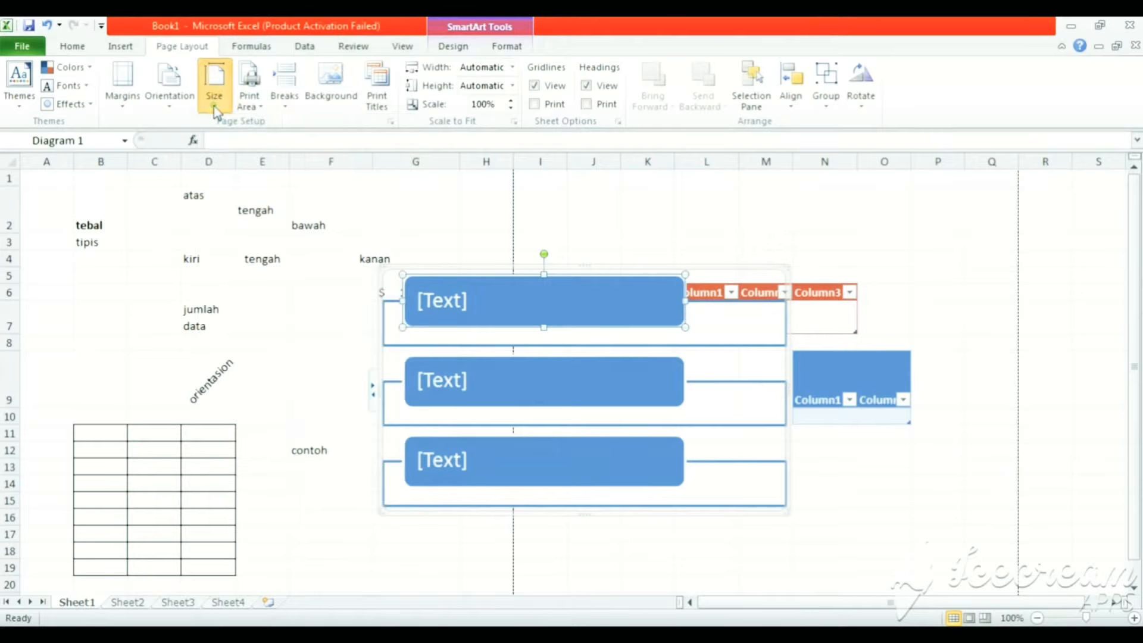
left_click(262, 108)
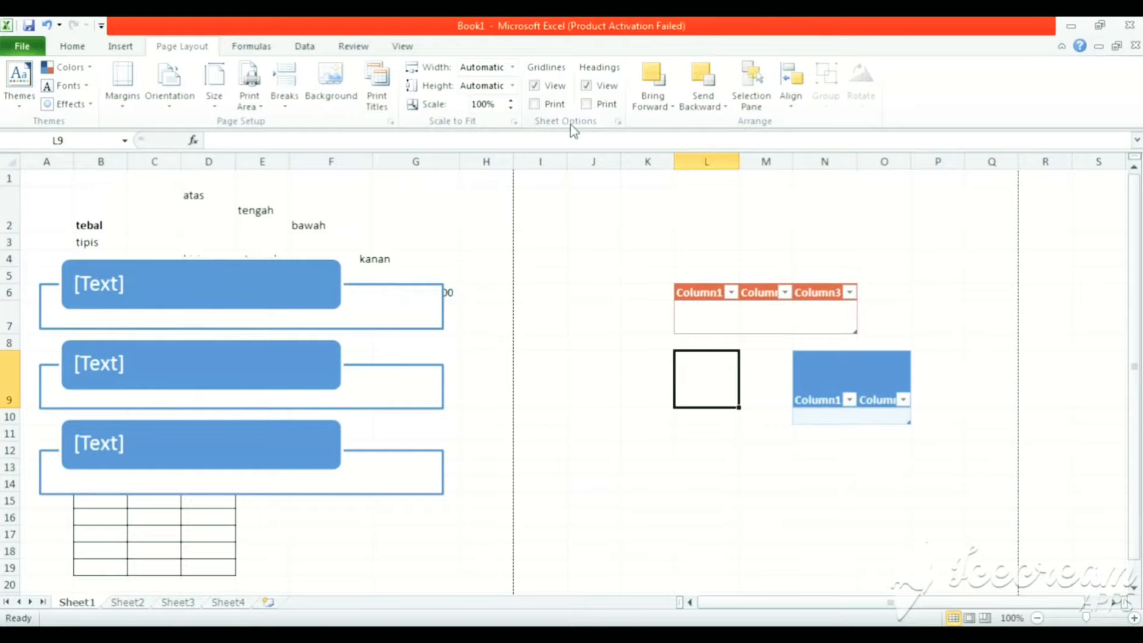
Try the view options for gridlines and headings, hiding the headings and showing them again.
left_click(534, 87)
left_click(586, 85)
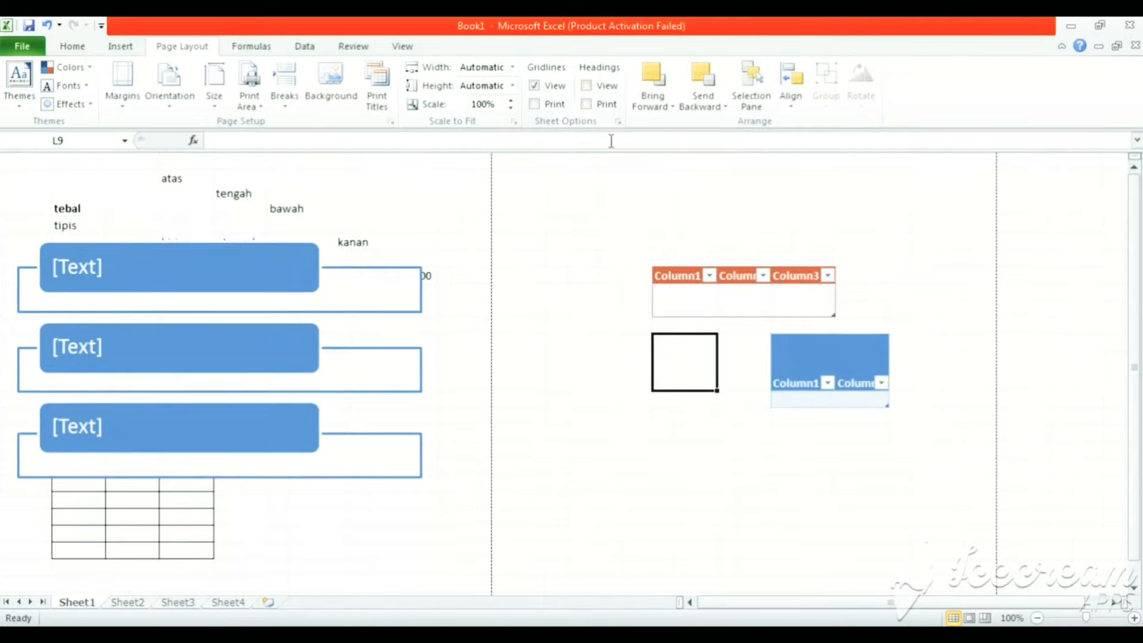
left_click(586, 86)
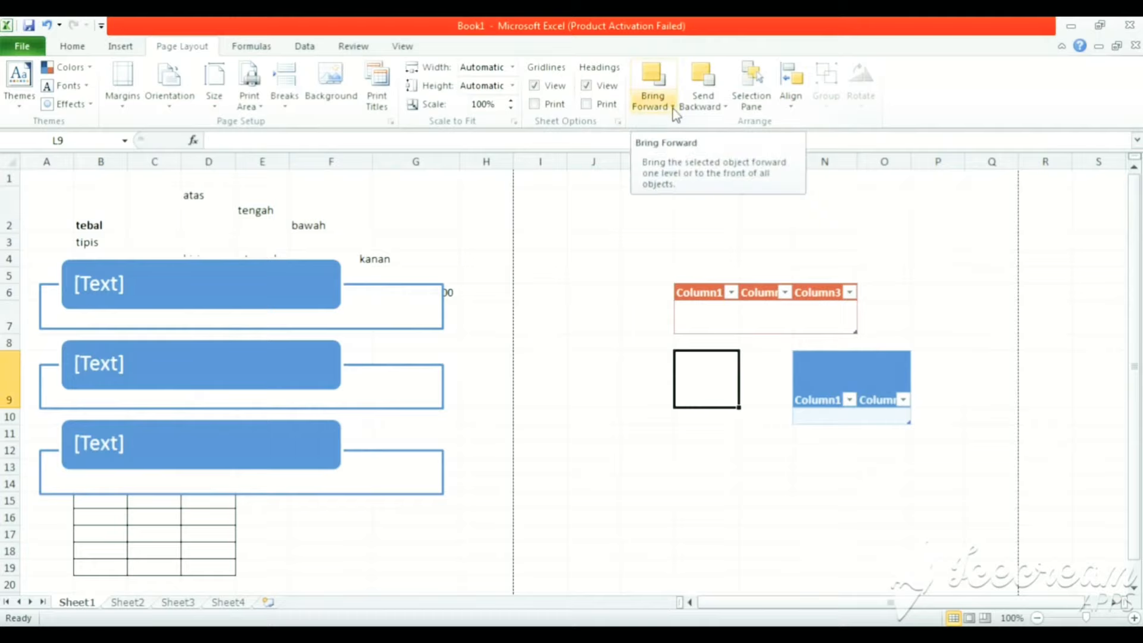
Review the Financial, Logical, Text and Date & Time function categories, and the tools for external data and sorting.
left_click(251, 47)
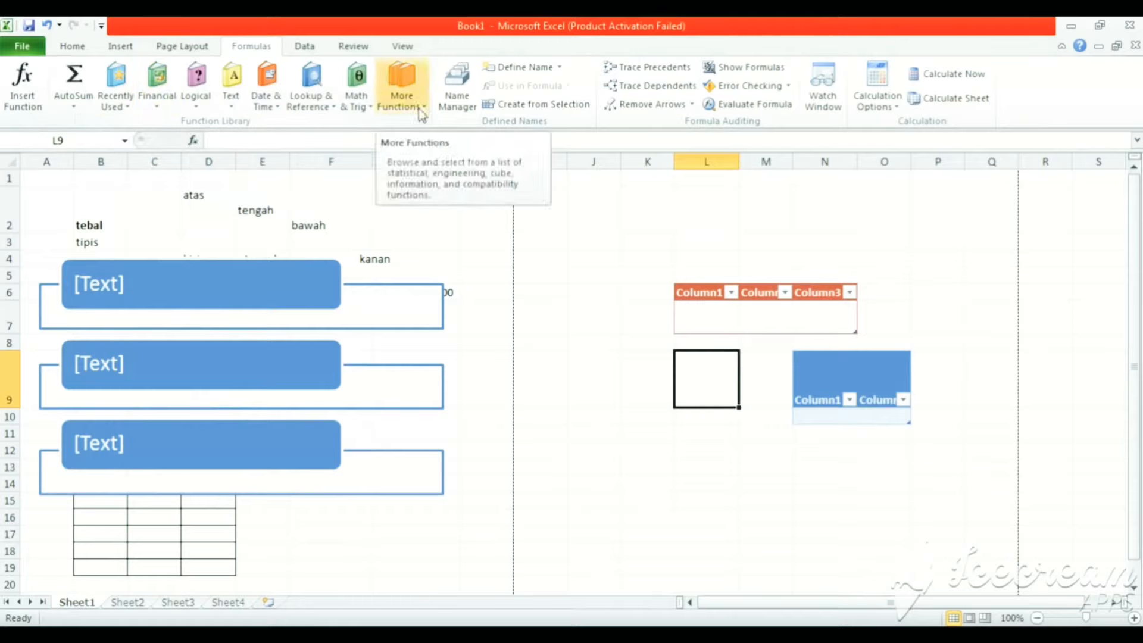
left_click(157, 101)
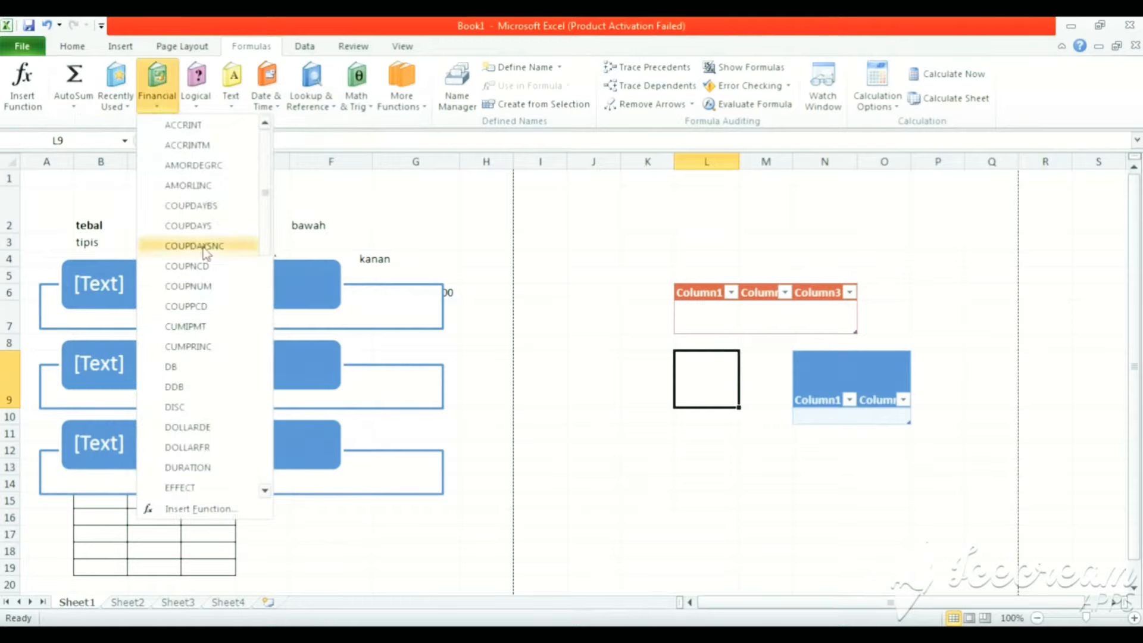
left_click(195, 107)
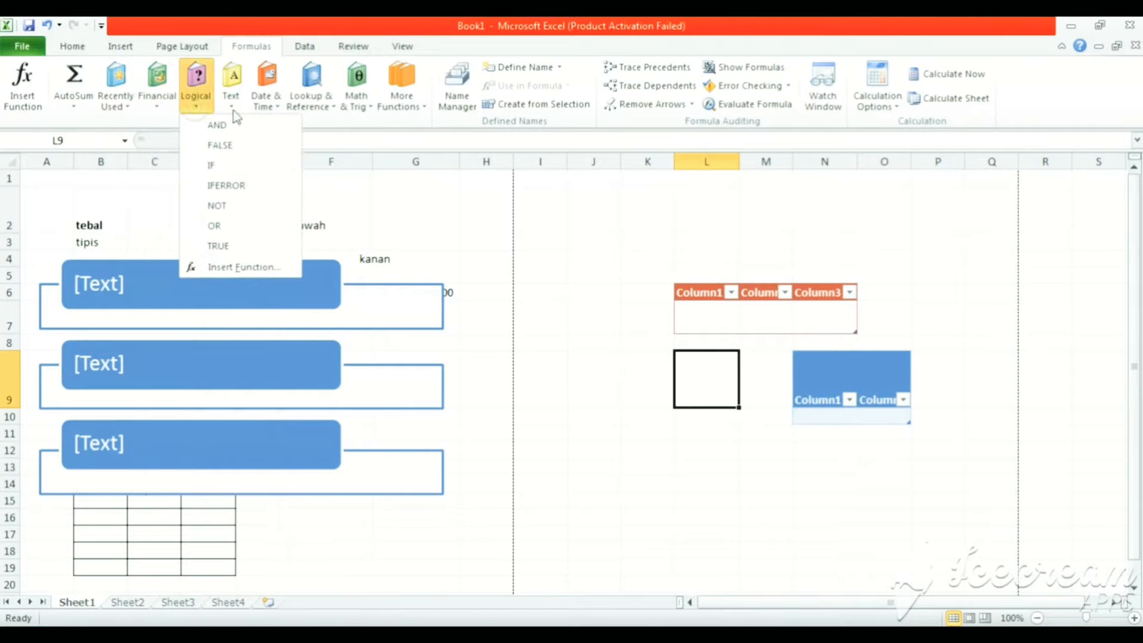
left_click(231, 96)
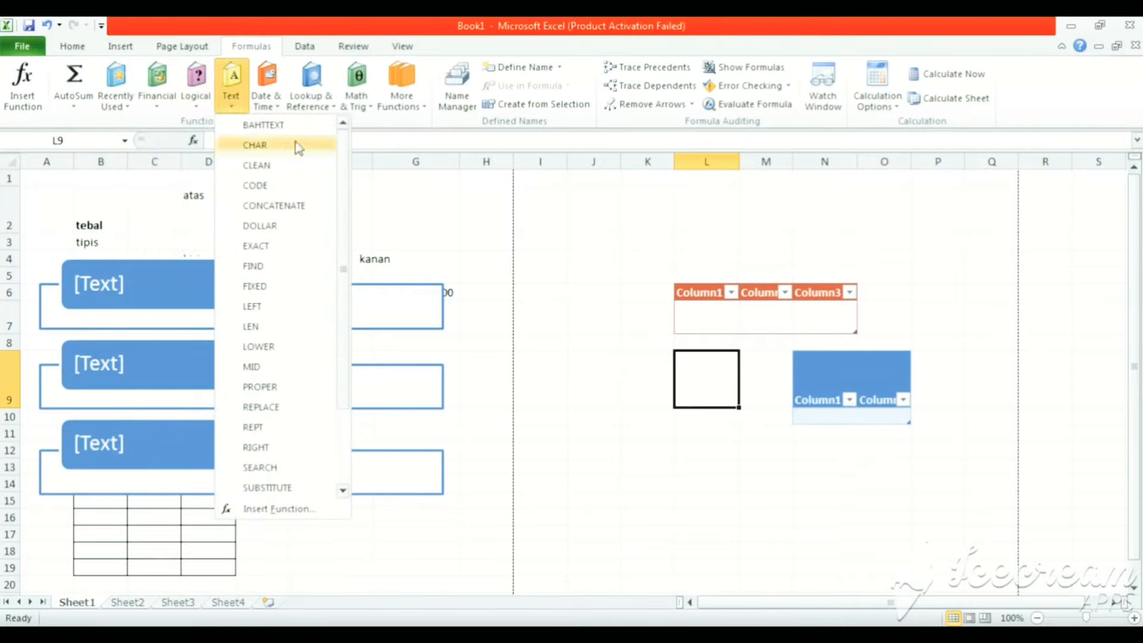
left_click(277, 110)
left_click(282, 110)
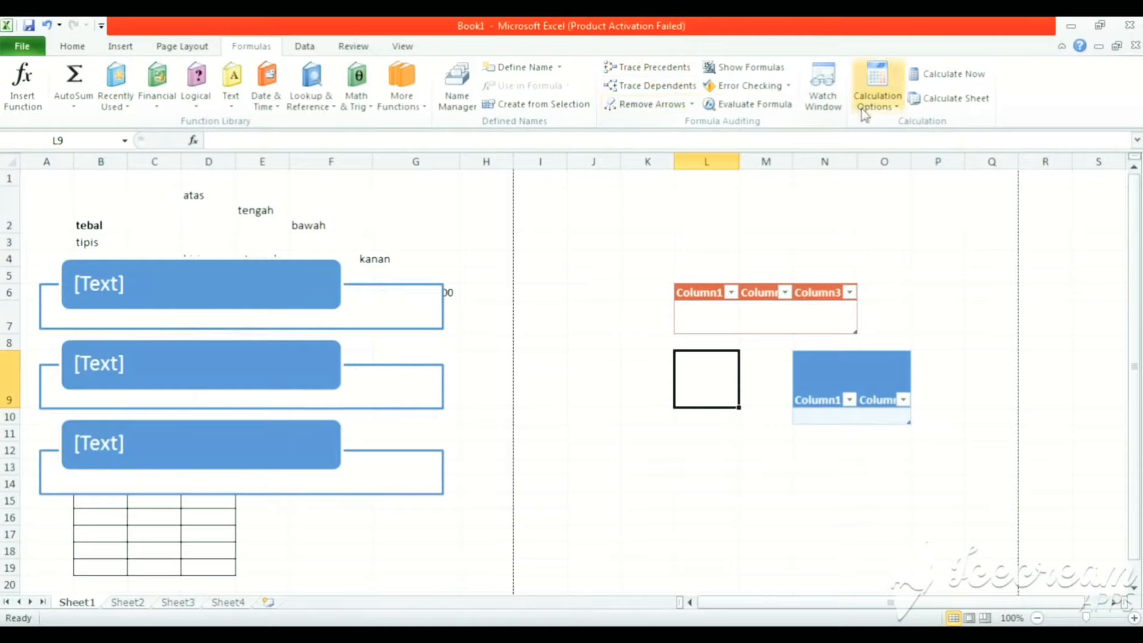
left_click(314, 48)
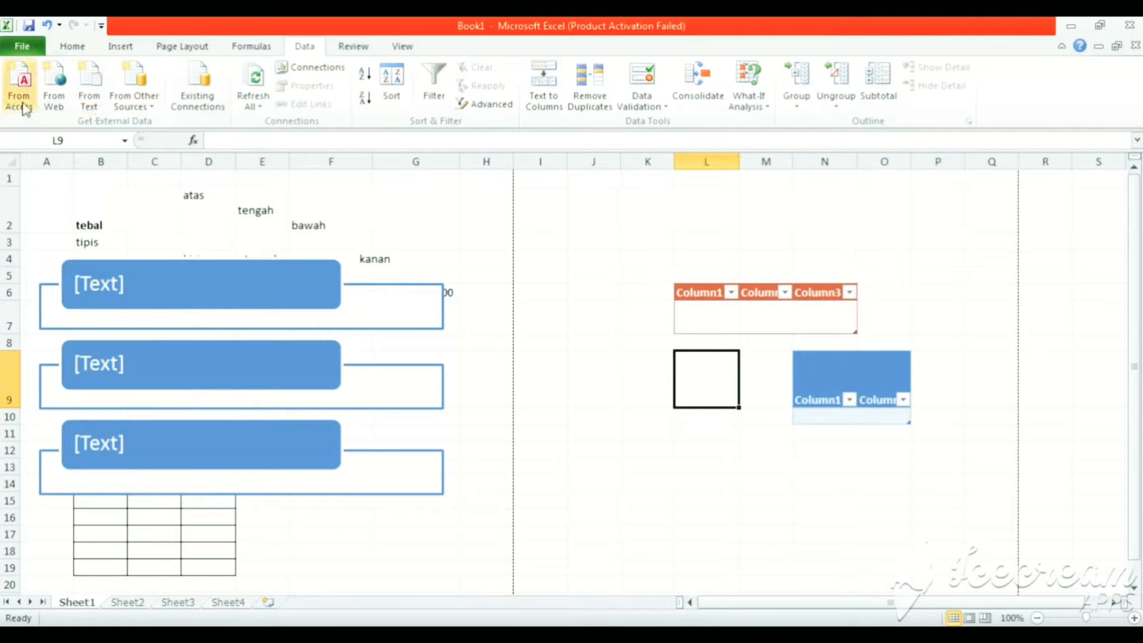
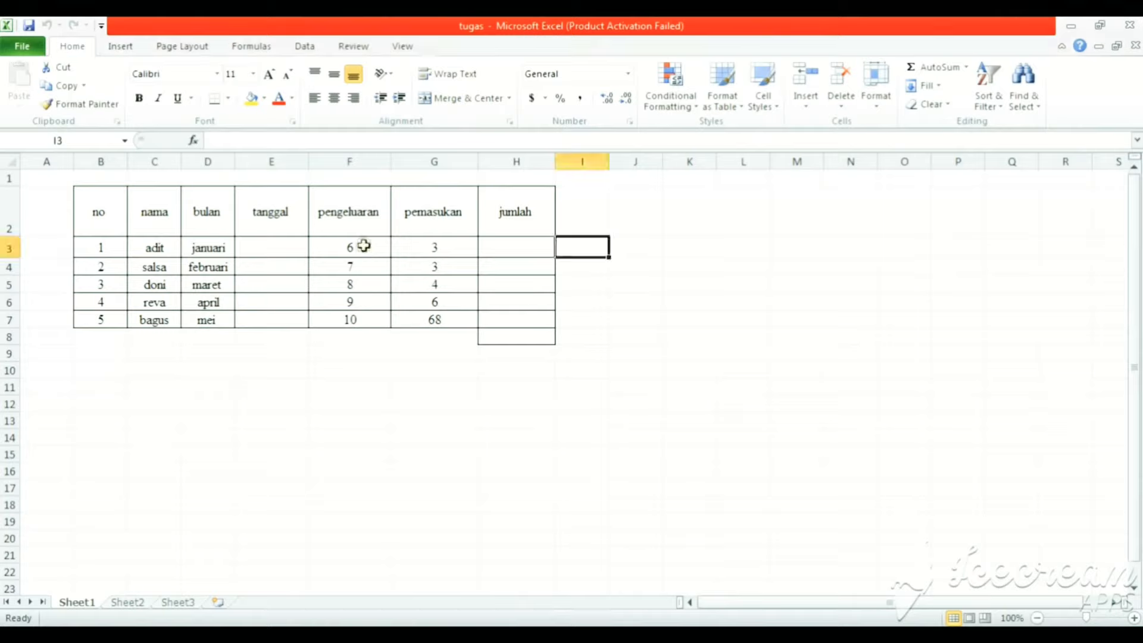
Enter =SUM(F3;G3) in the jumlah cell H3 and fill the formula down to H7.
left_click(434, 246)
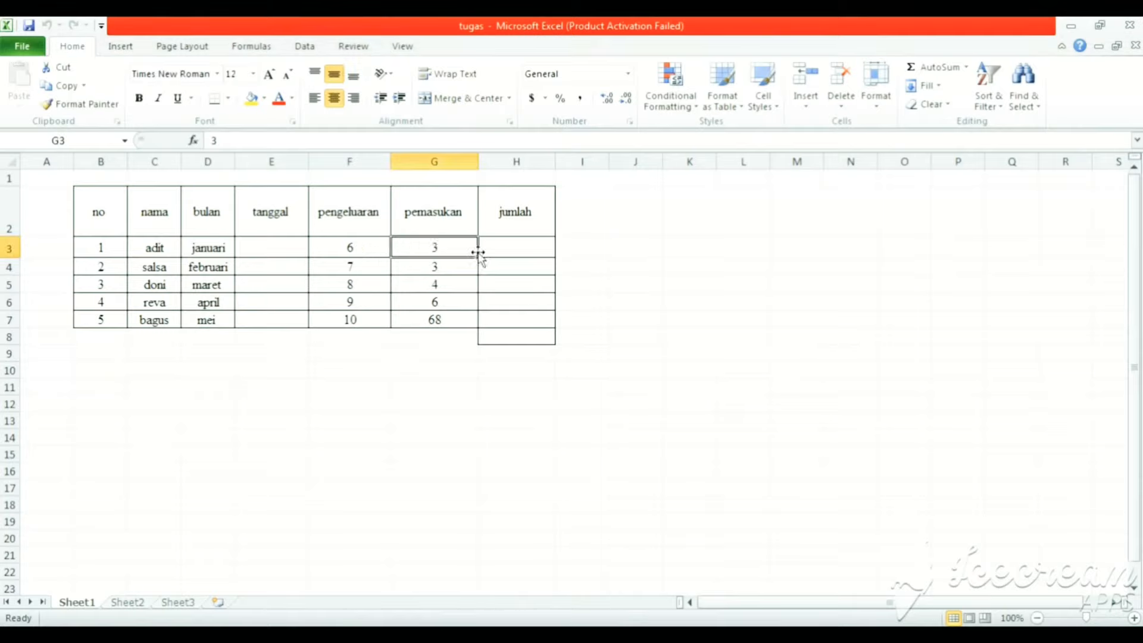
left_click(498, 246)
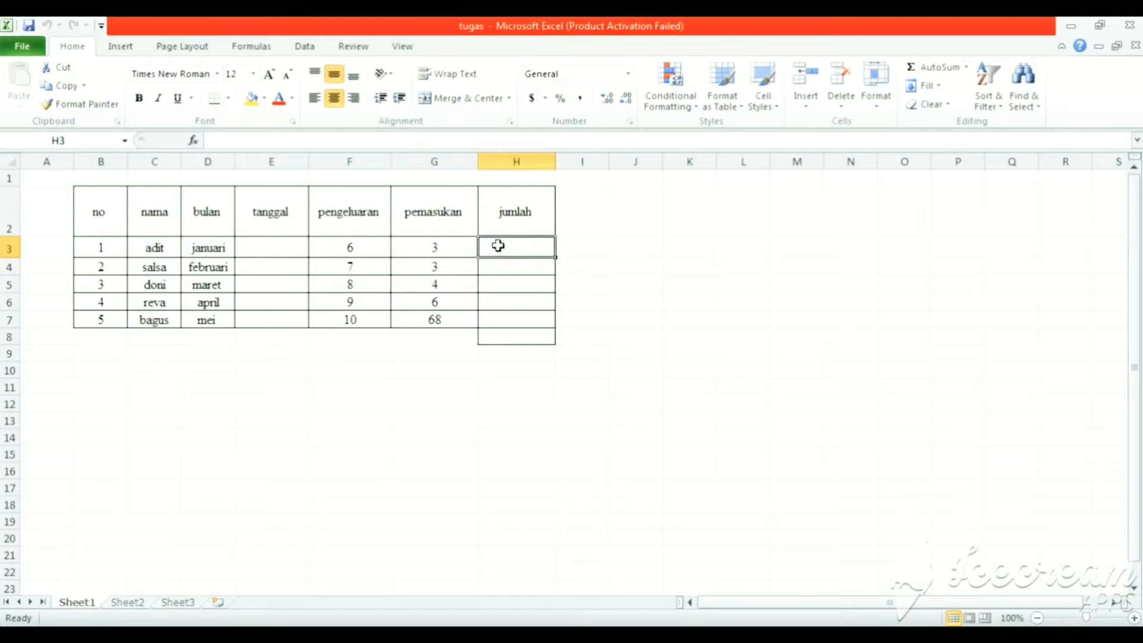
type("=sum")
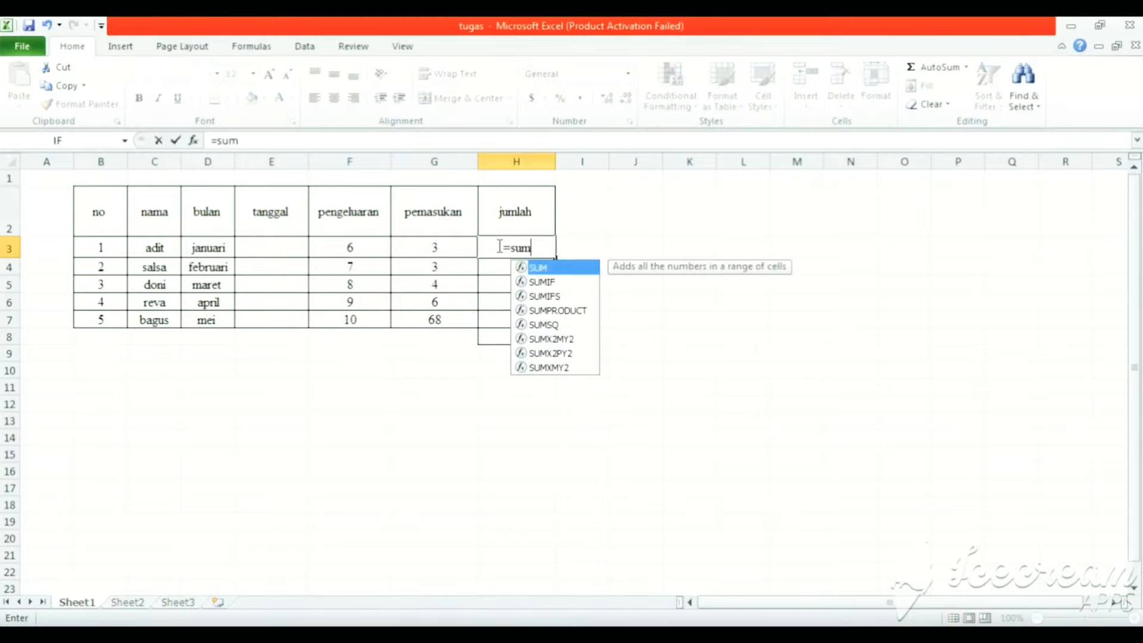
type("(")
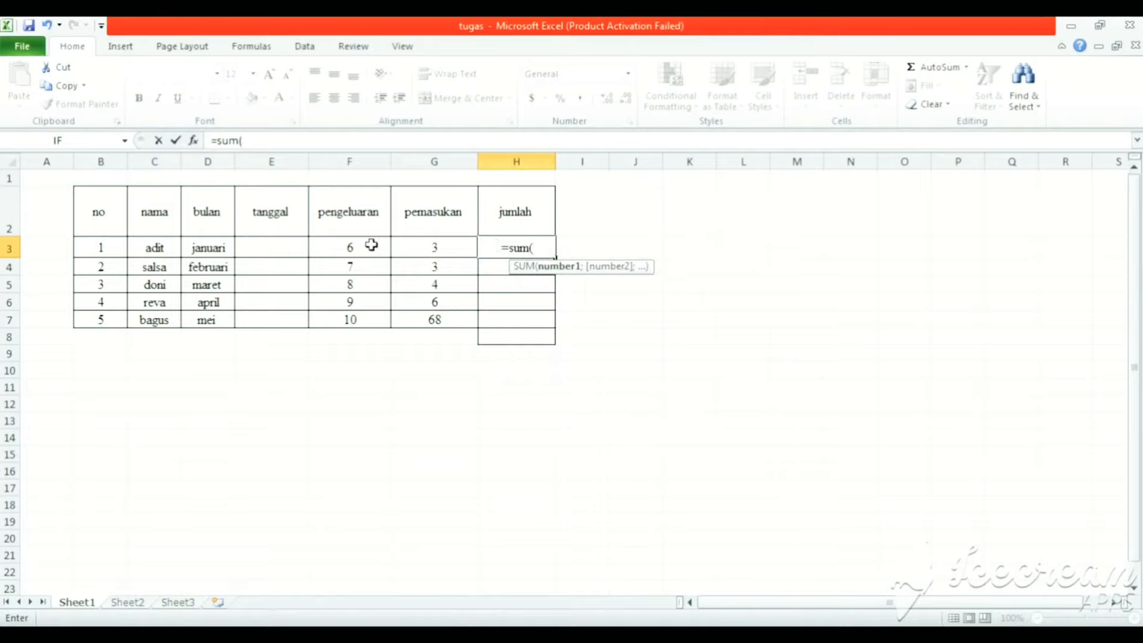
left_click(353, 248)
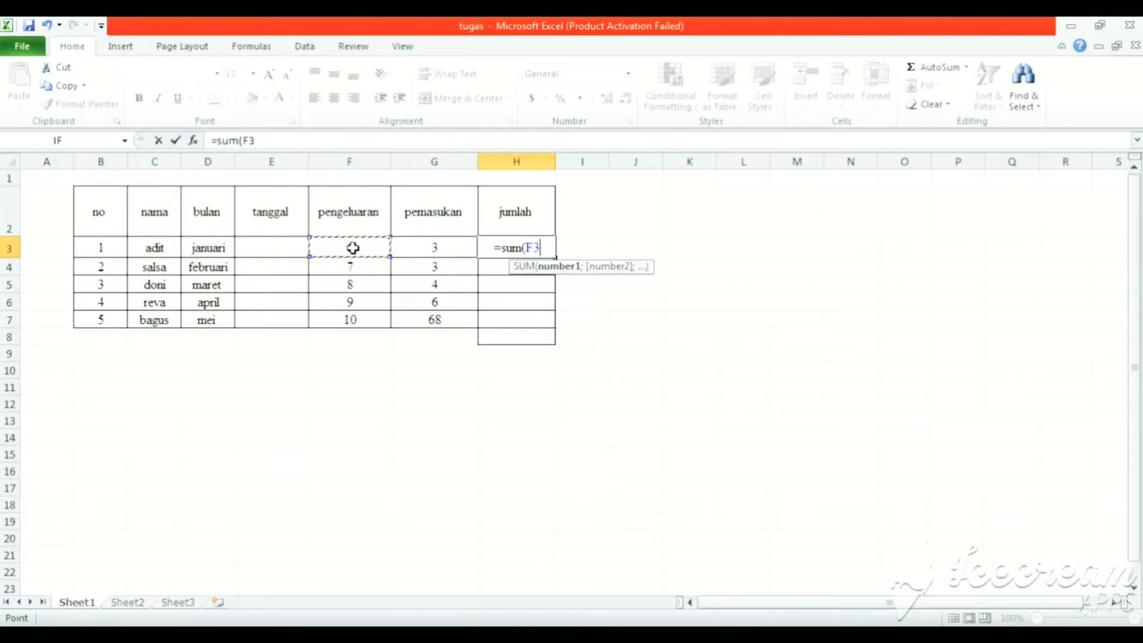
type(";")
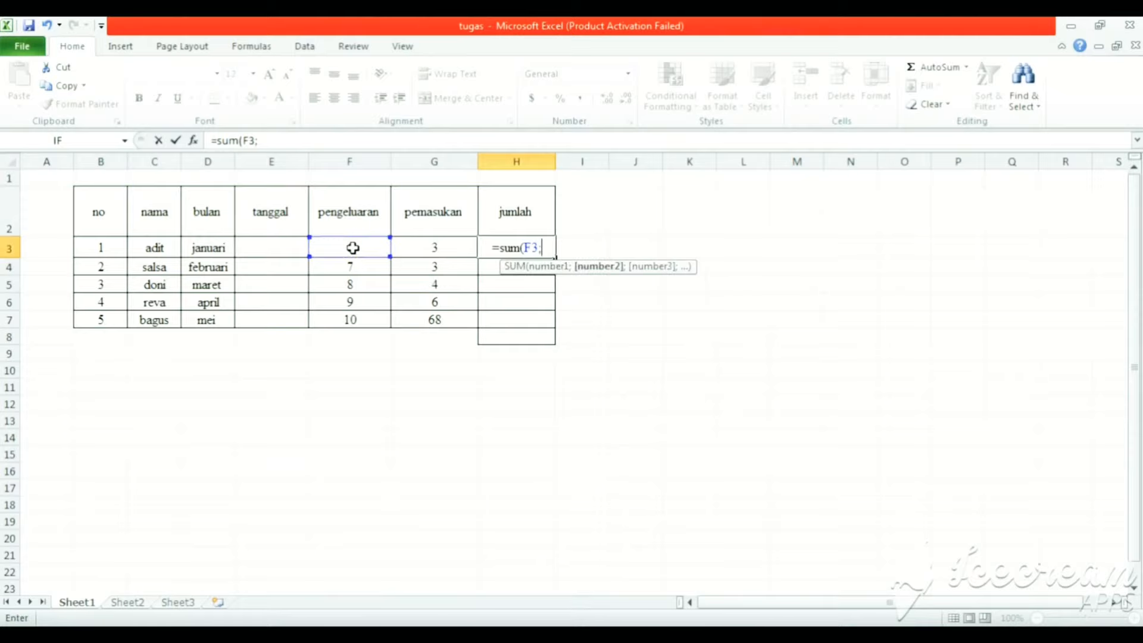
left_click(443, 248)
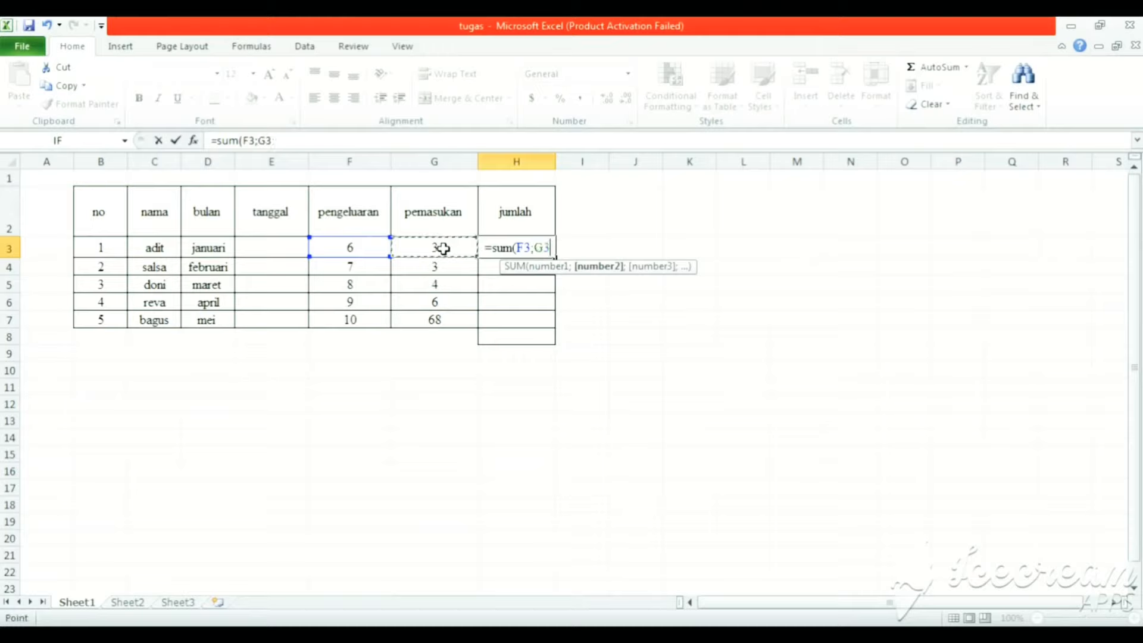
key("Return")
left_click(520, 250)
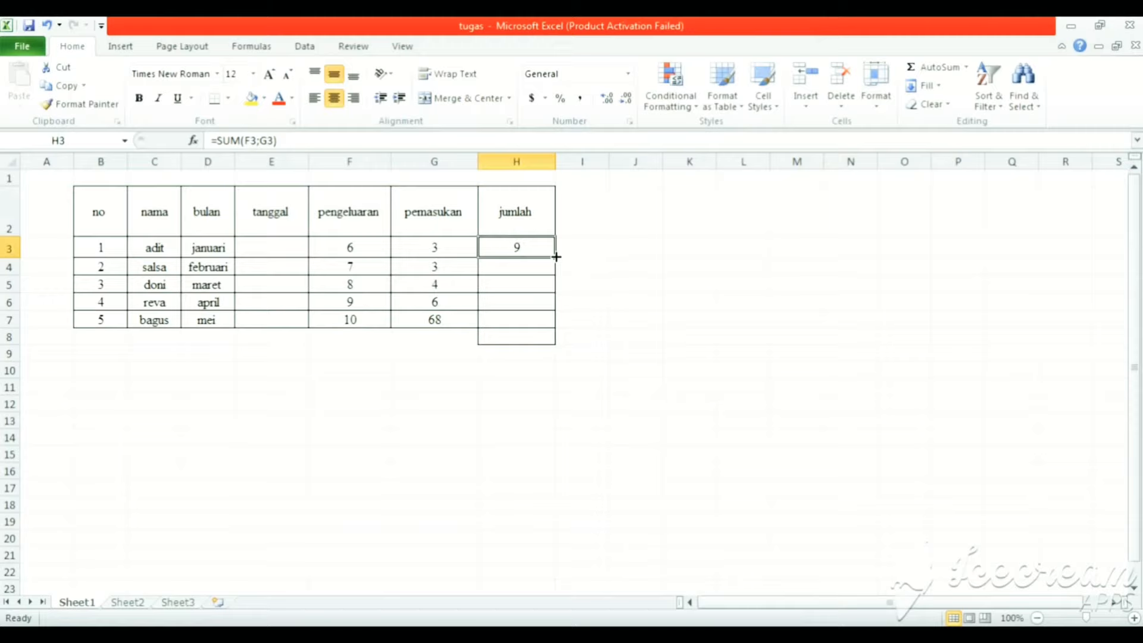
left_click_drag(556, 257, 556, 325)
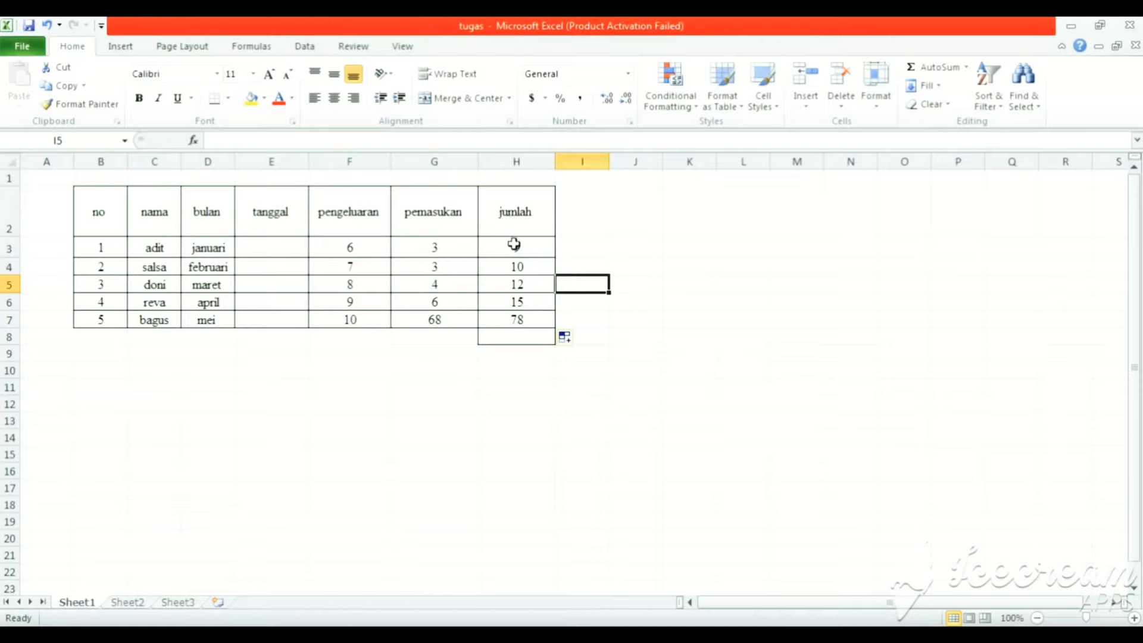
Try to total the jumlah column in cell H8 with the formula =SUM(H5).
left_click(514, 335)
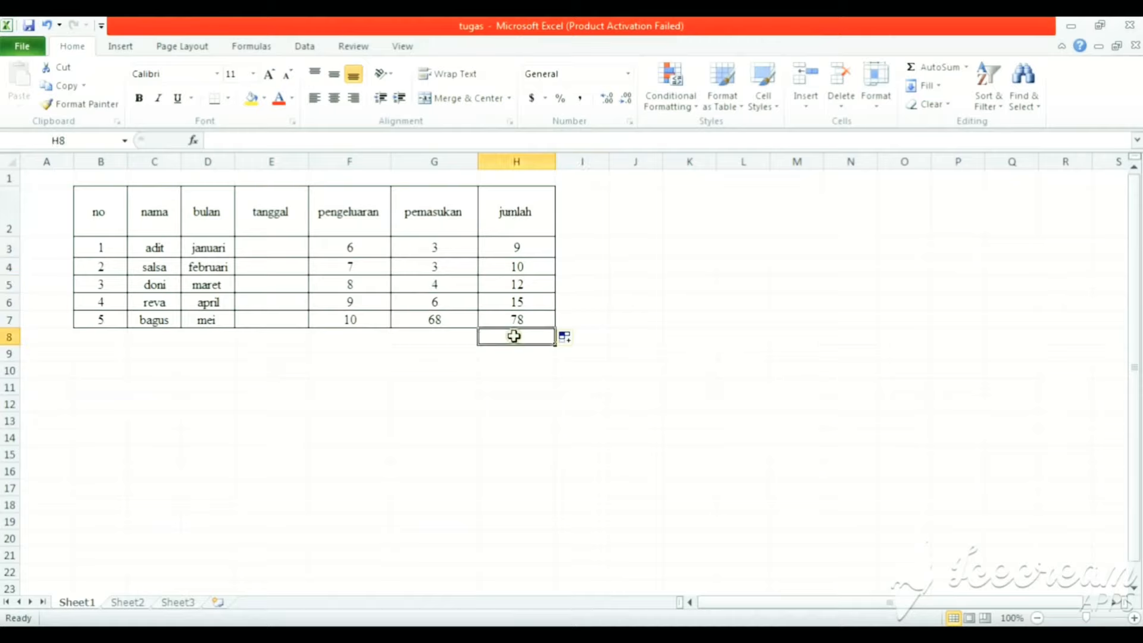
type("=")
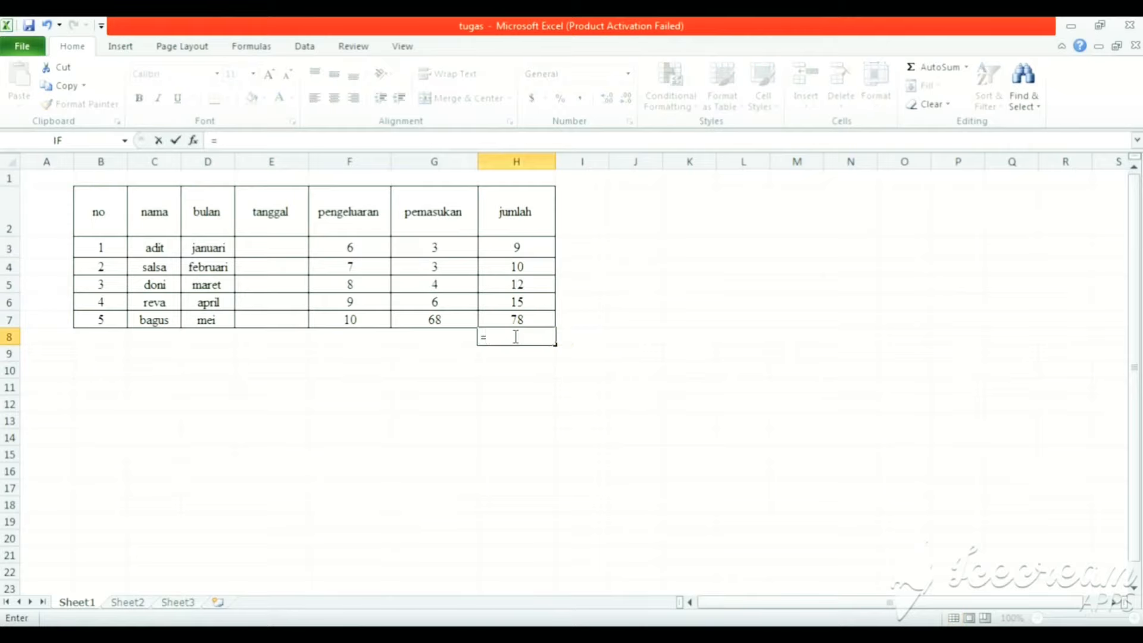
type("su")
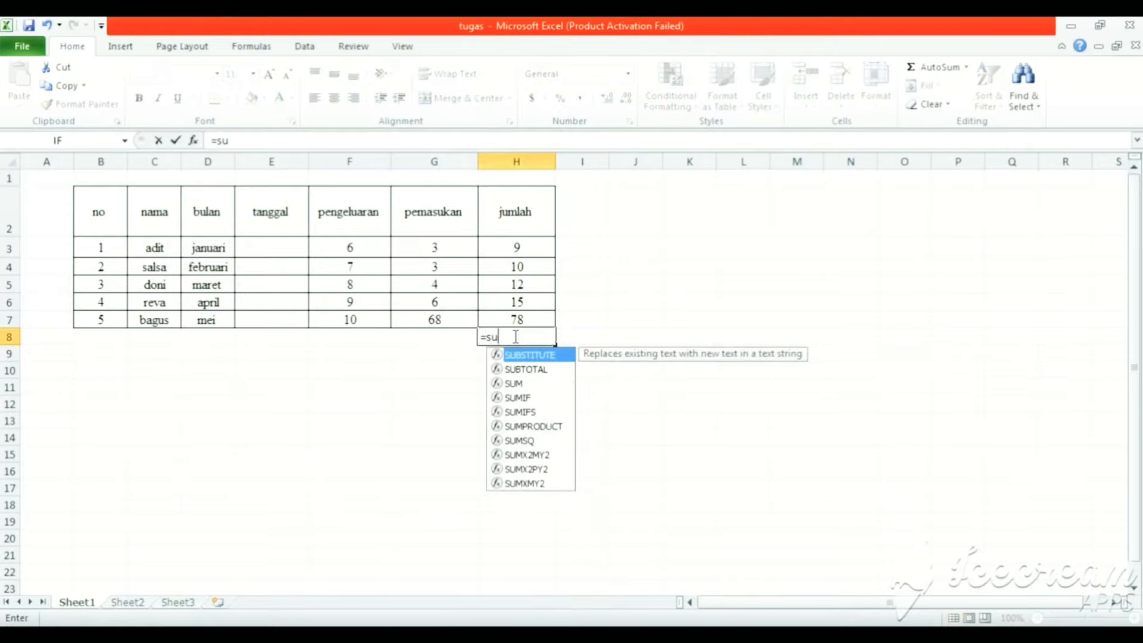
type("m(")
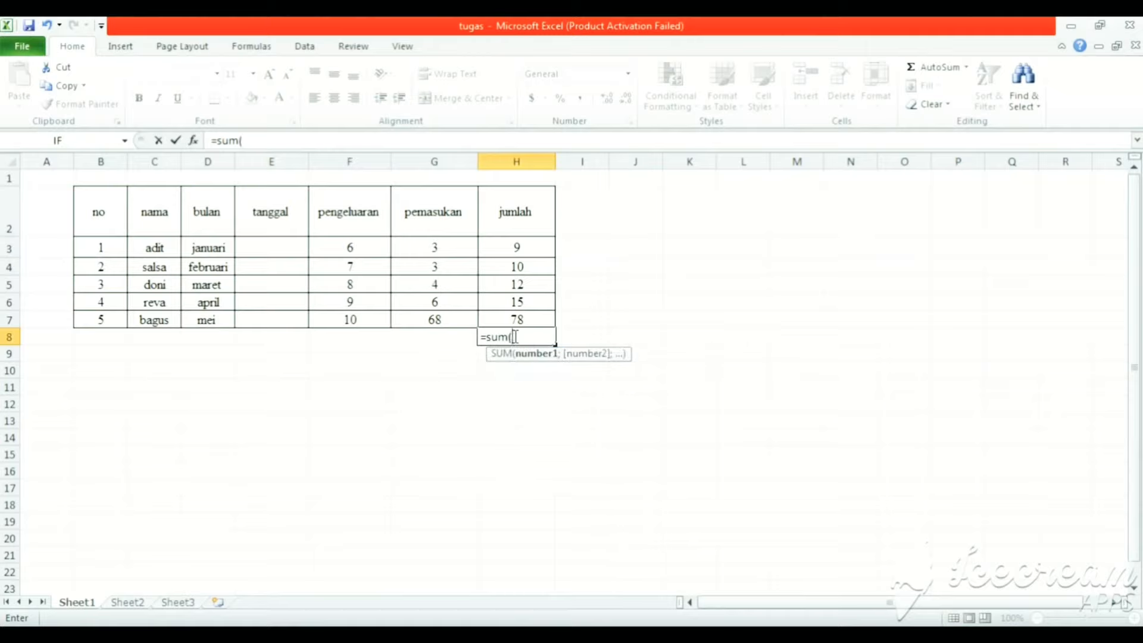
left_click(514, 241)
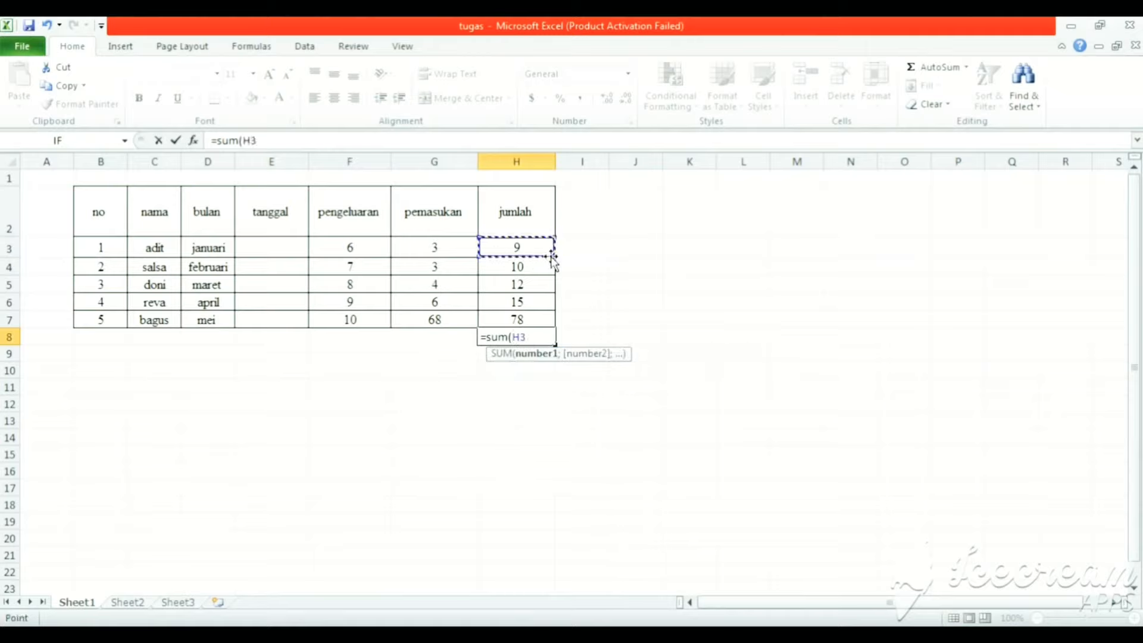
left_click_drag(554, 257, 554, 284)
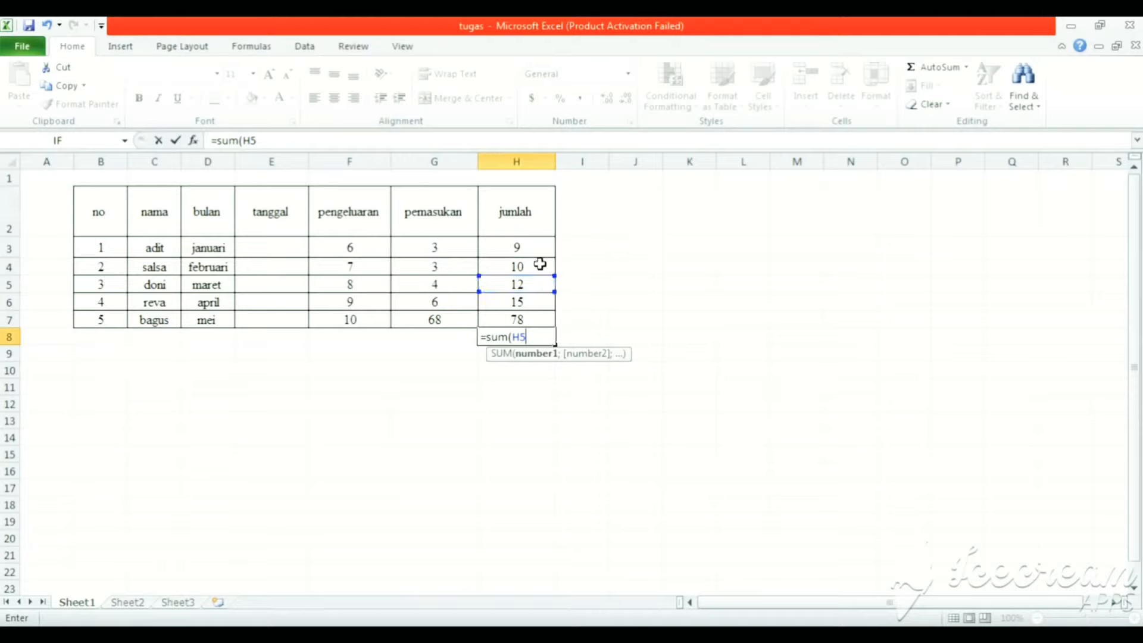
type(")")
left_click(689, 319)
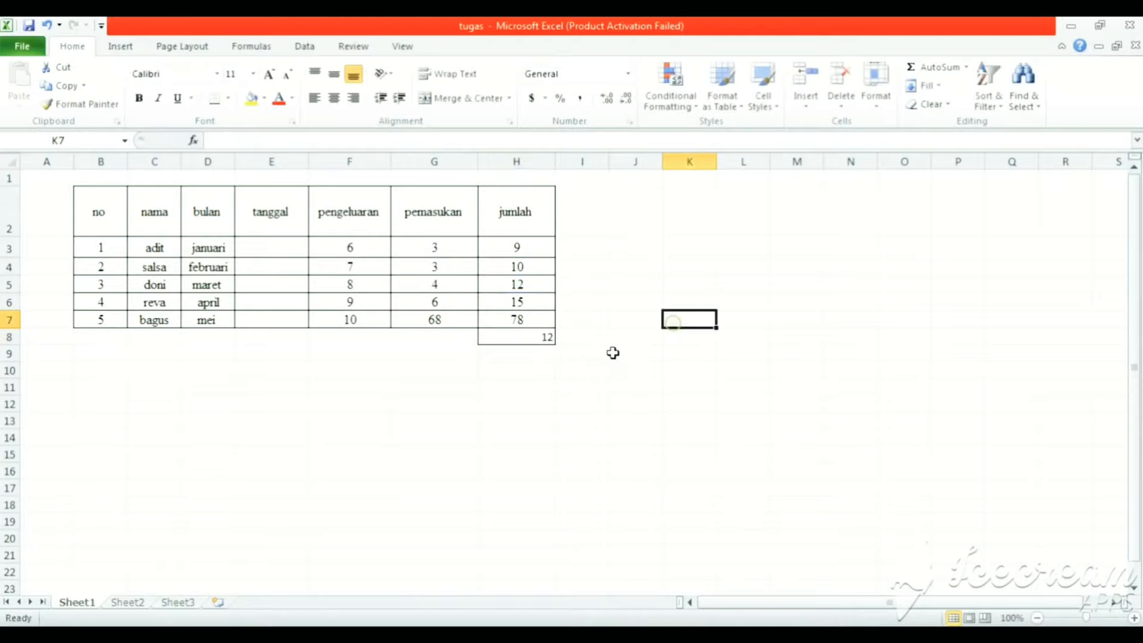
Undo the total formula in H8 and restore the filled row sums in H4:H7.
left_click(46, 25)
left_click(47, 25)
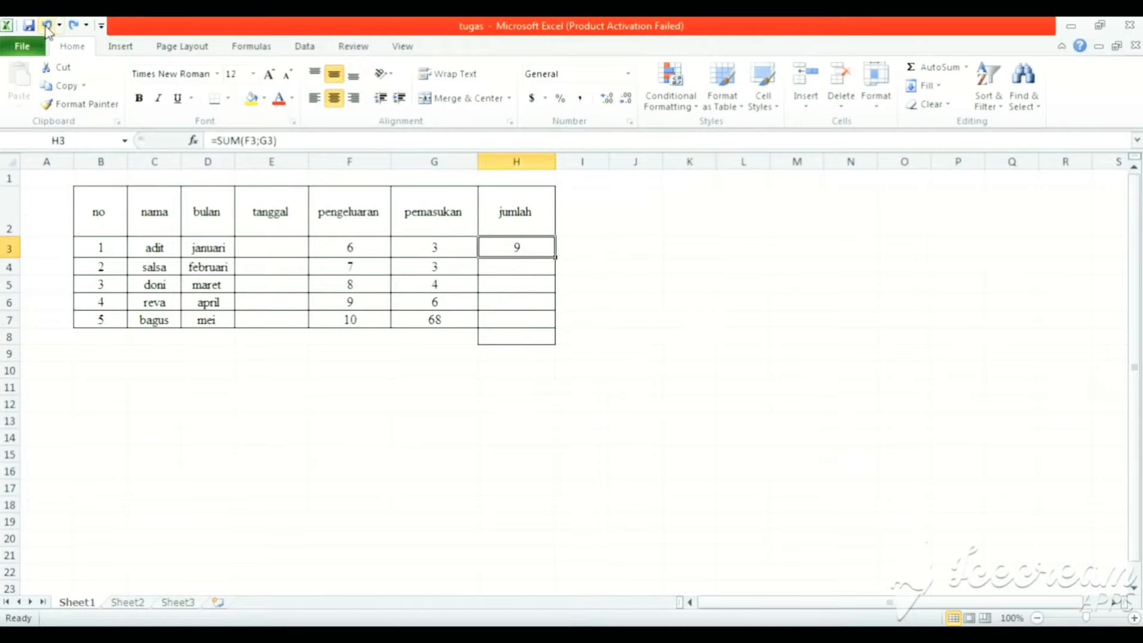
left_click(73, 25)
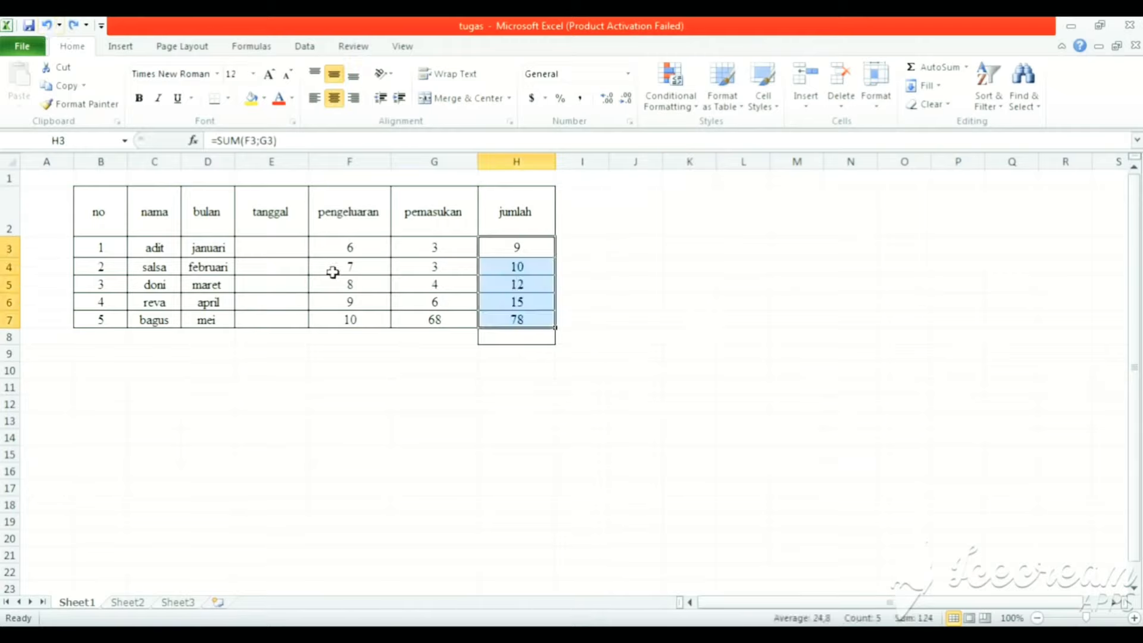
Enter =SUM(H3:H7) in cell H8 to total the jumlah column, and select the cell to check its formula.
left_click(532, 337)
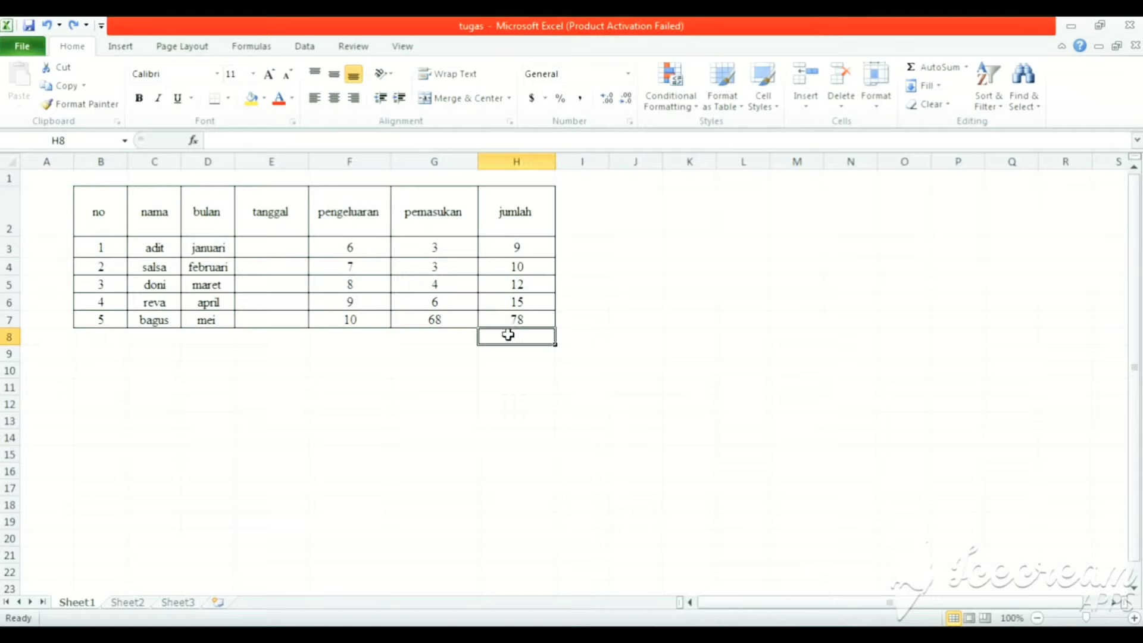
type("=su")
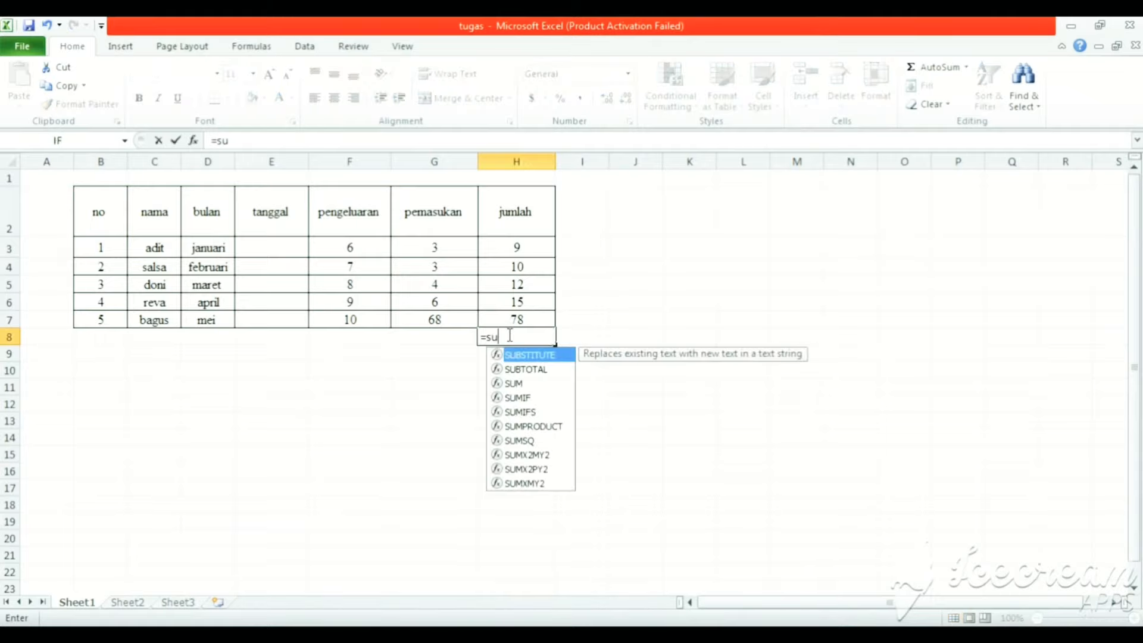
type("m(")
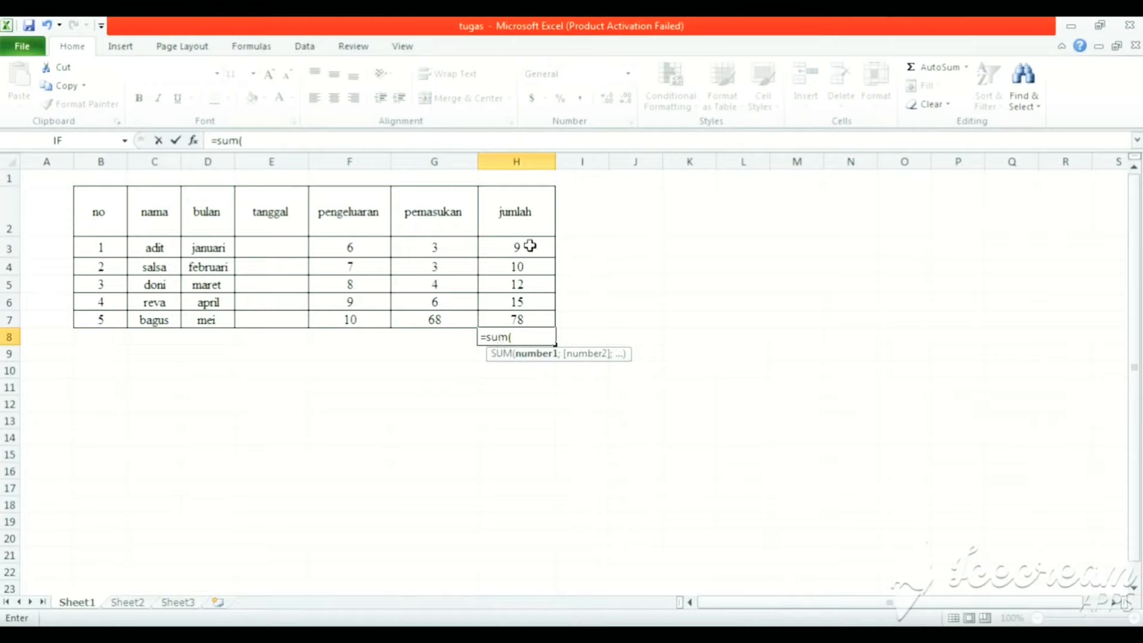
left_click_drag(529, 246, 535, 320)
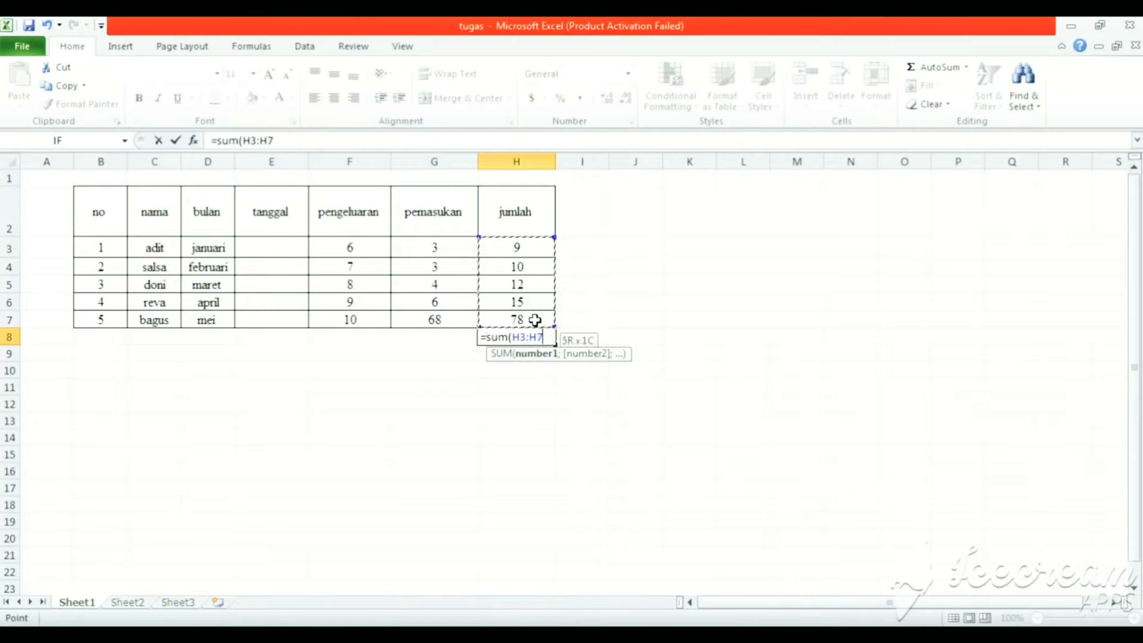
key("Return")
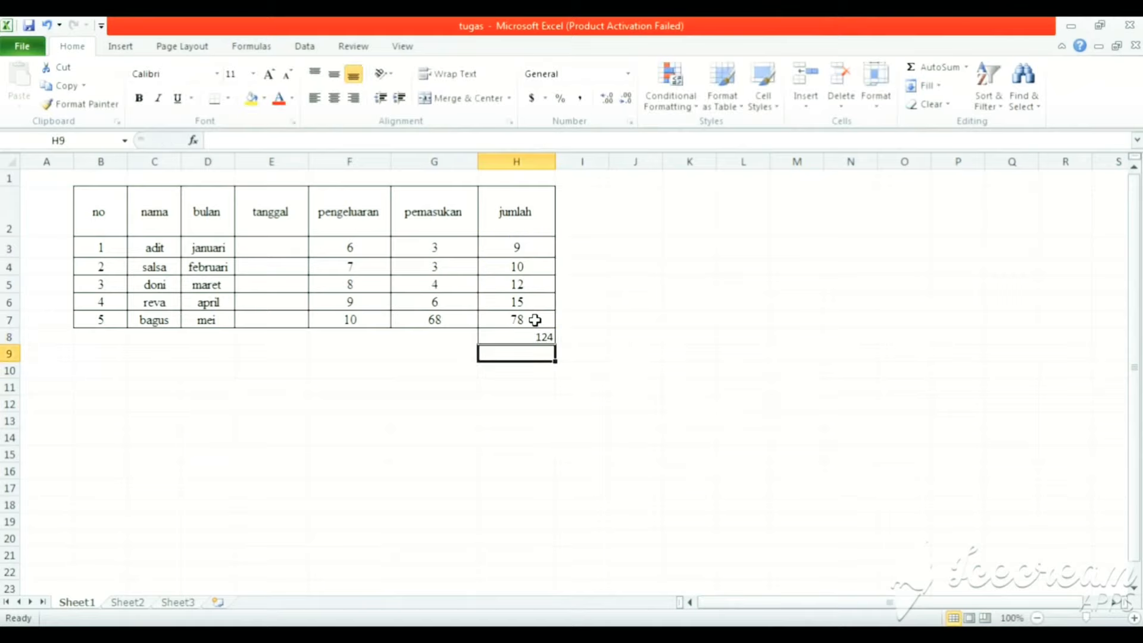
left_click(532, 337)
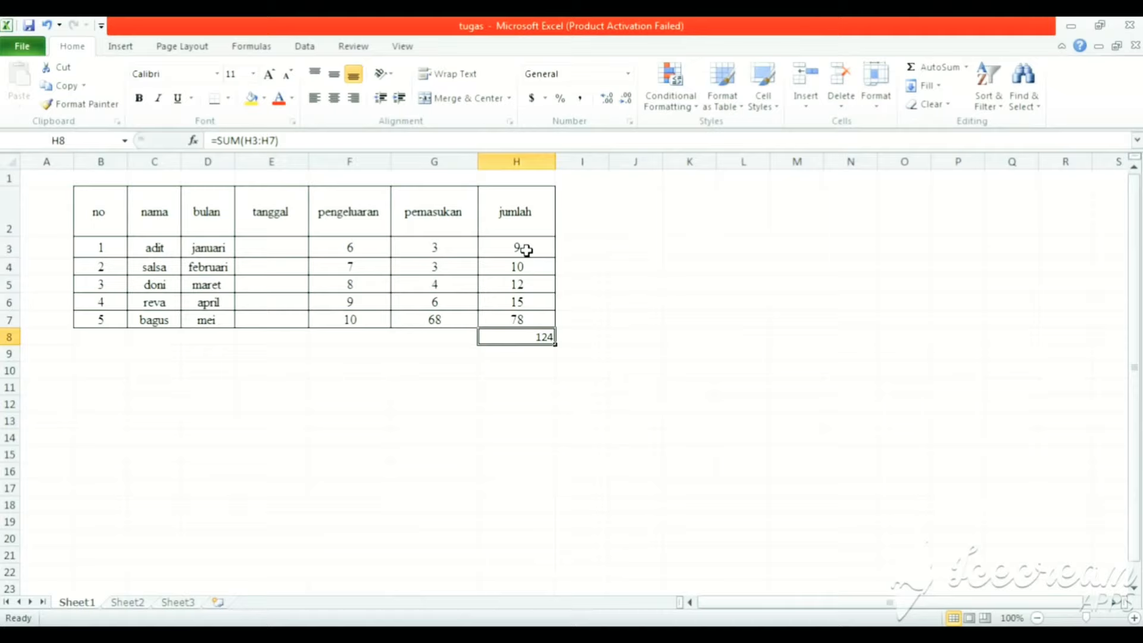
Enter =MIN(F3;G3;H3) in cell I3 to get the smallest value of the first data row.
left_click(580, 246)
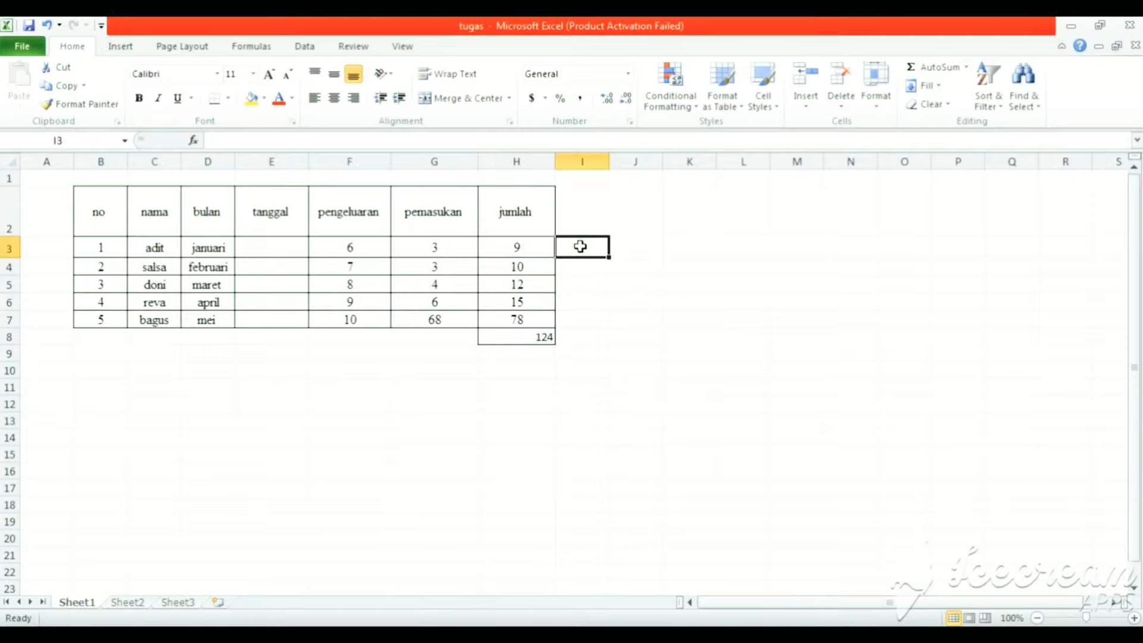
type("=")
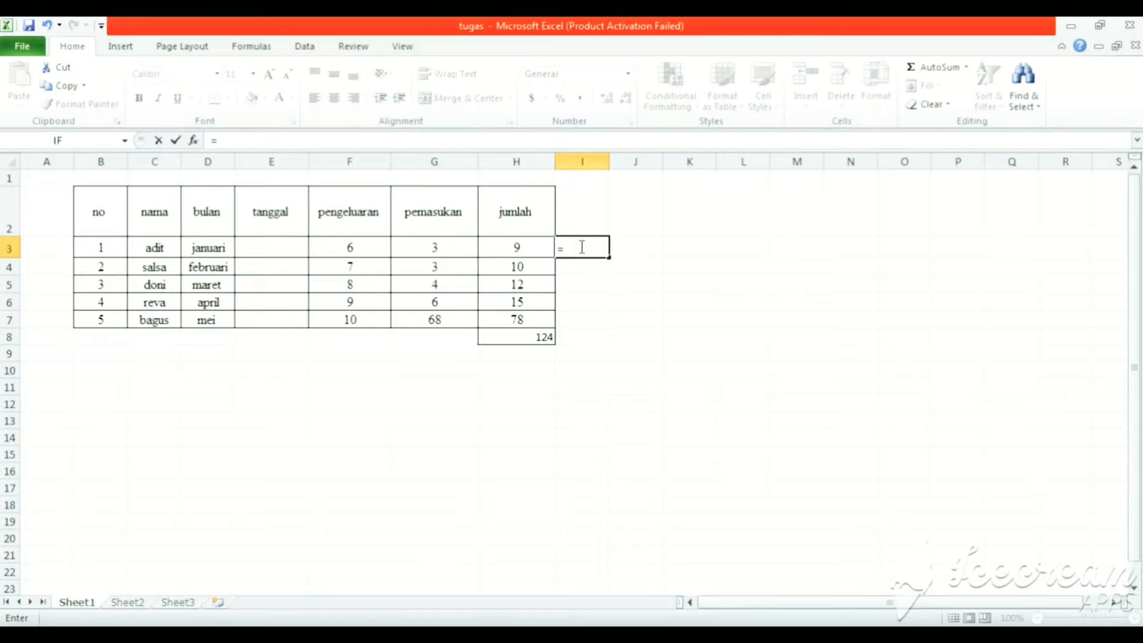
type("min")
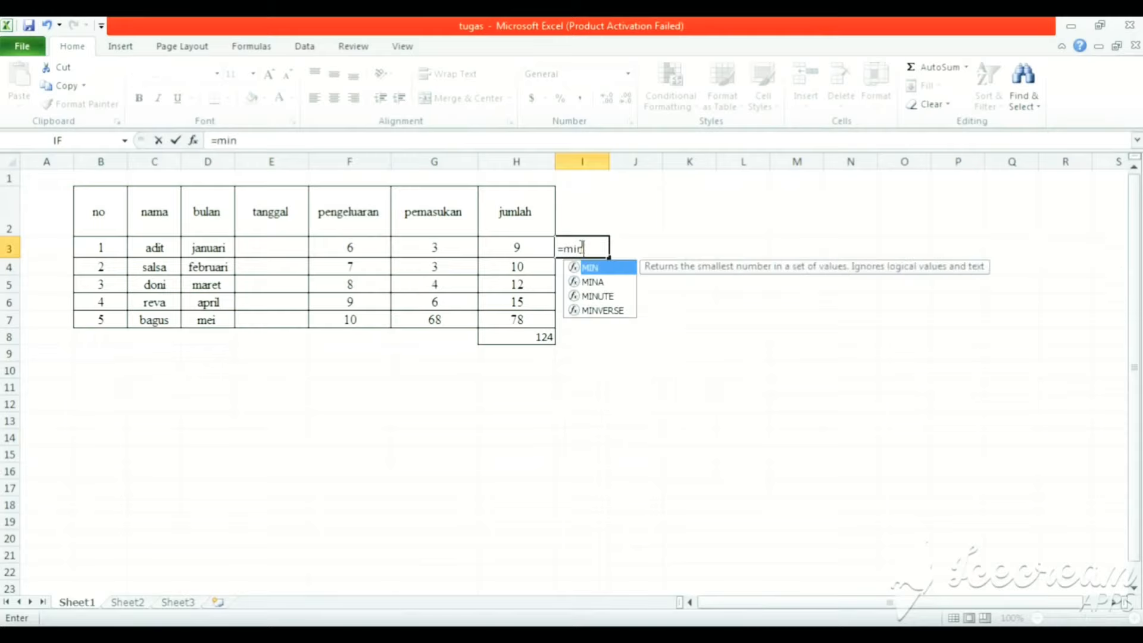
type("(")
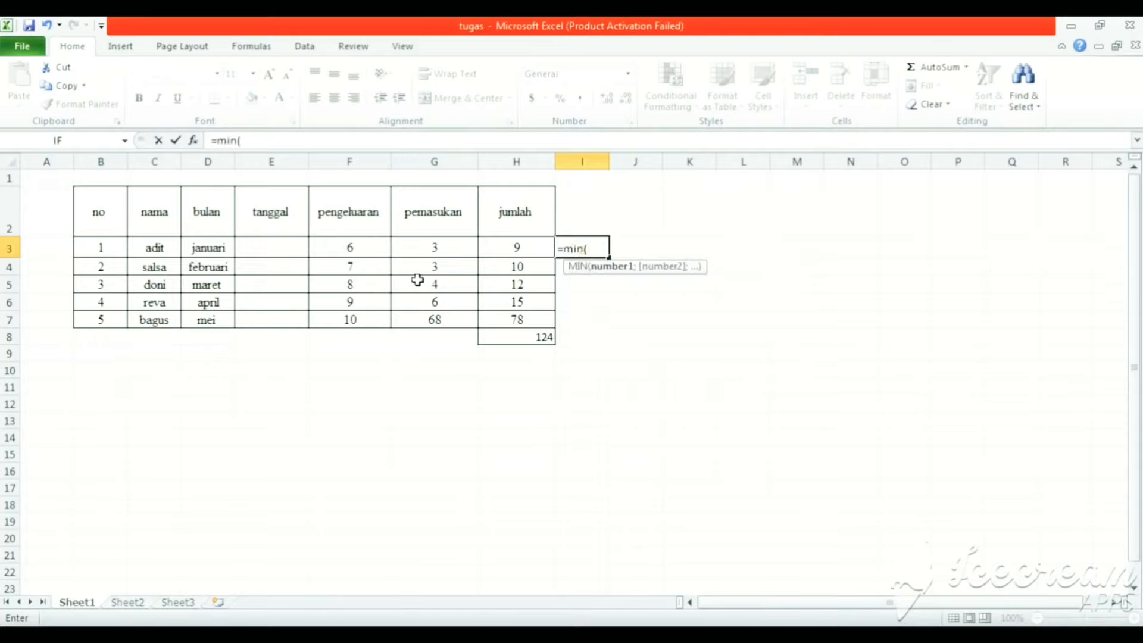
left_click(347, 250)
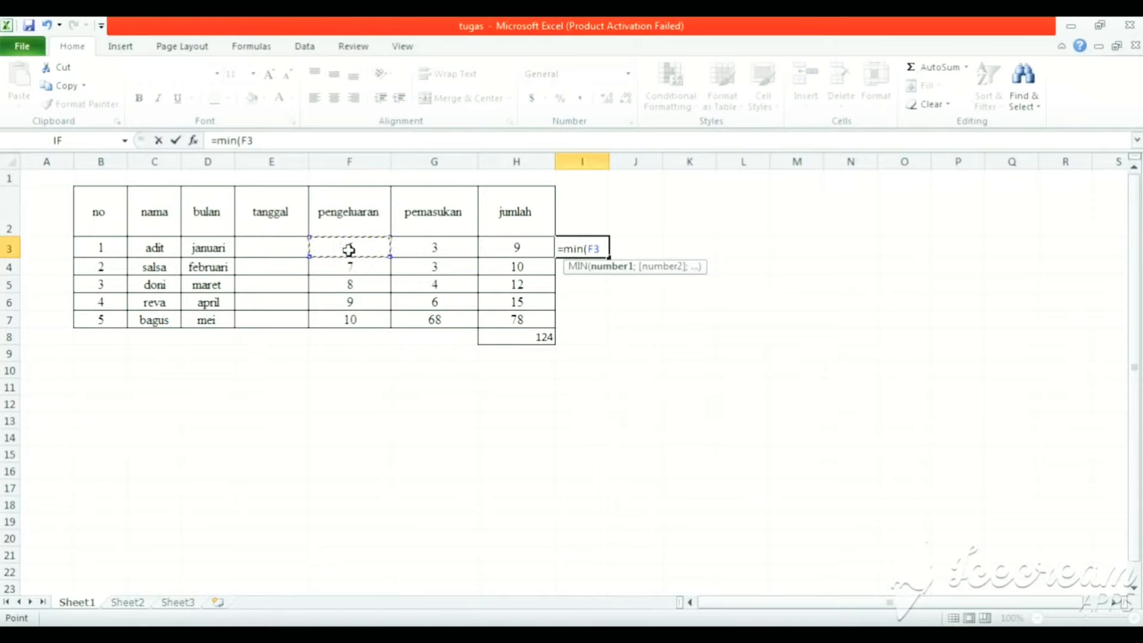
type(";")
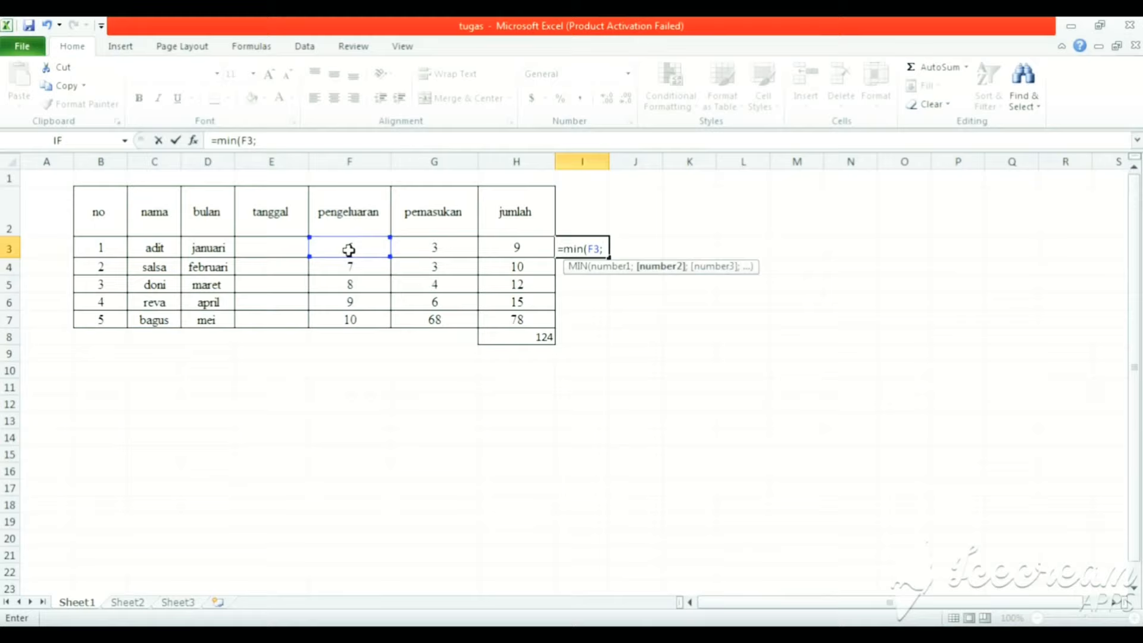
left_click(417, 251)
type(";")
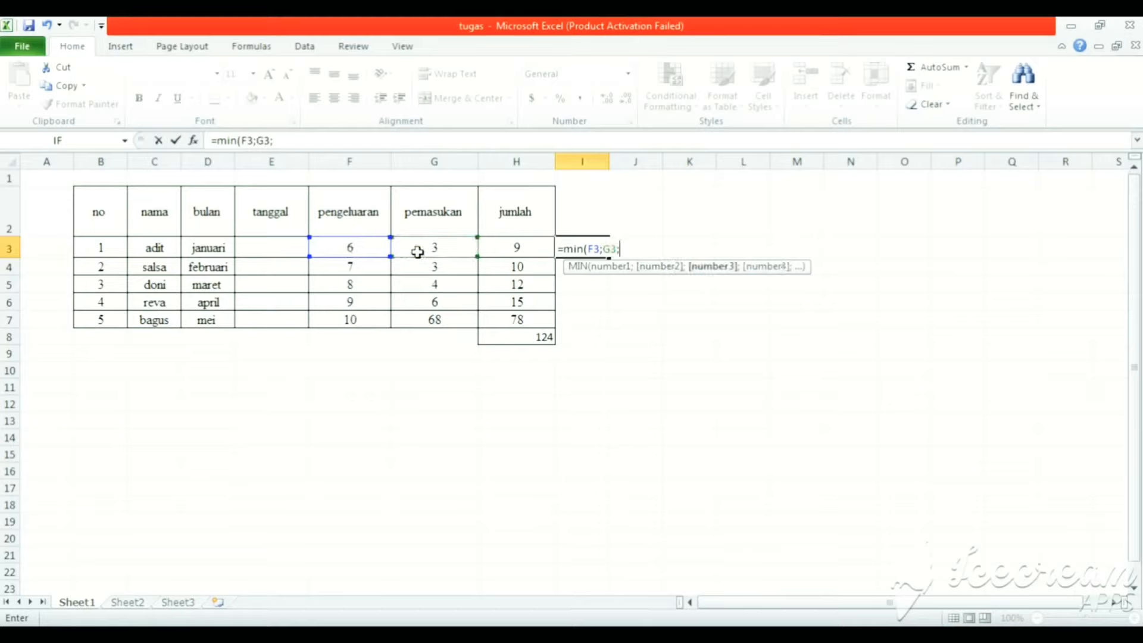
left_click(513, 244)
key("Return")
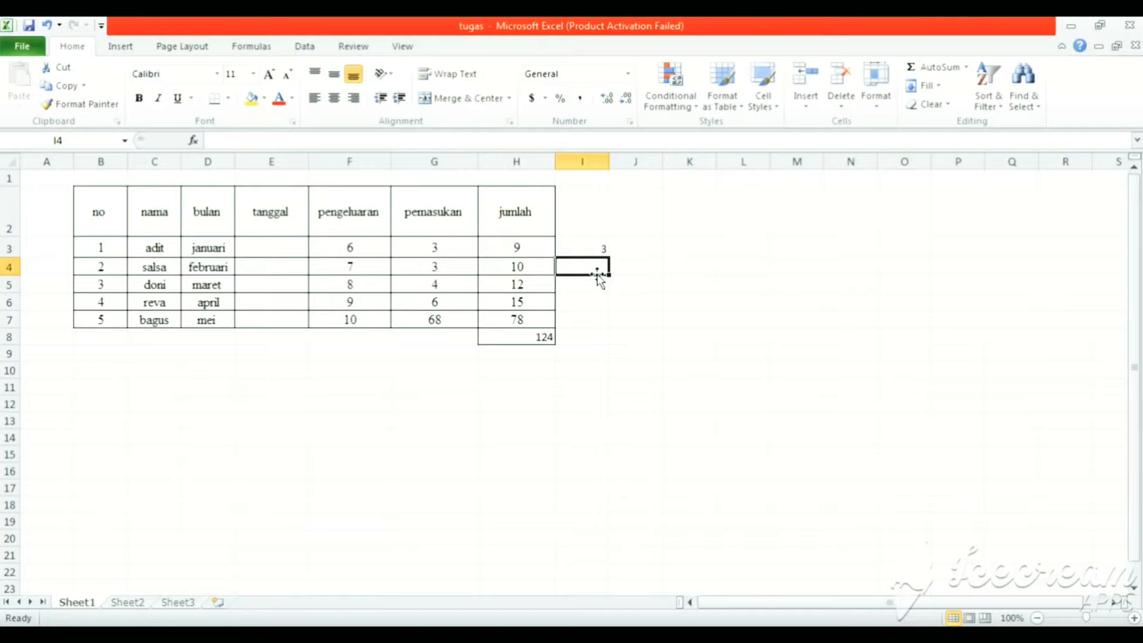
Enter =MAX(F4;G4;H4) in cell I4 to get the largest value of the second data row, and check its formula.
type("=")
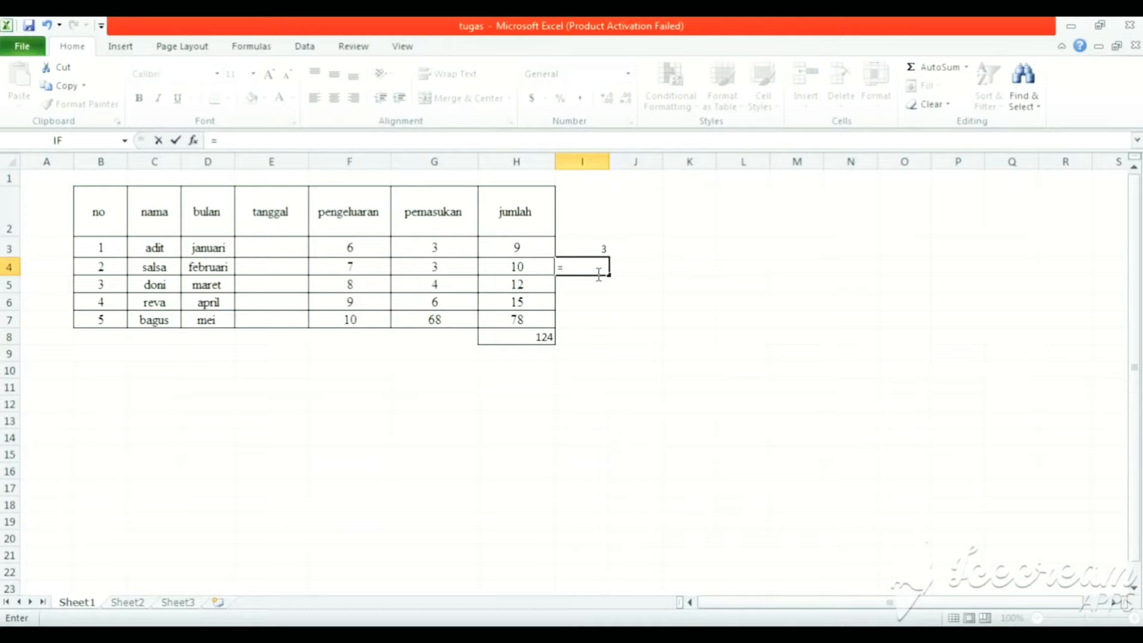
type("ma")
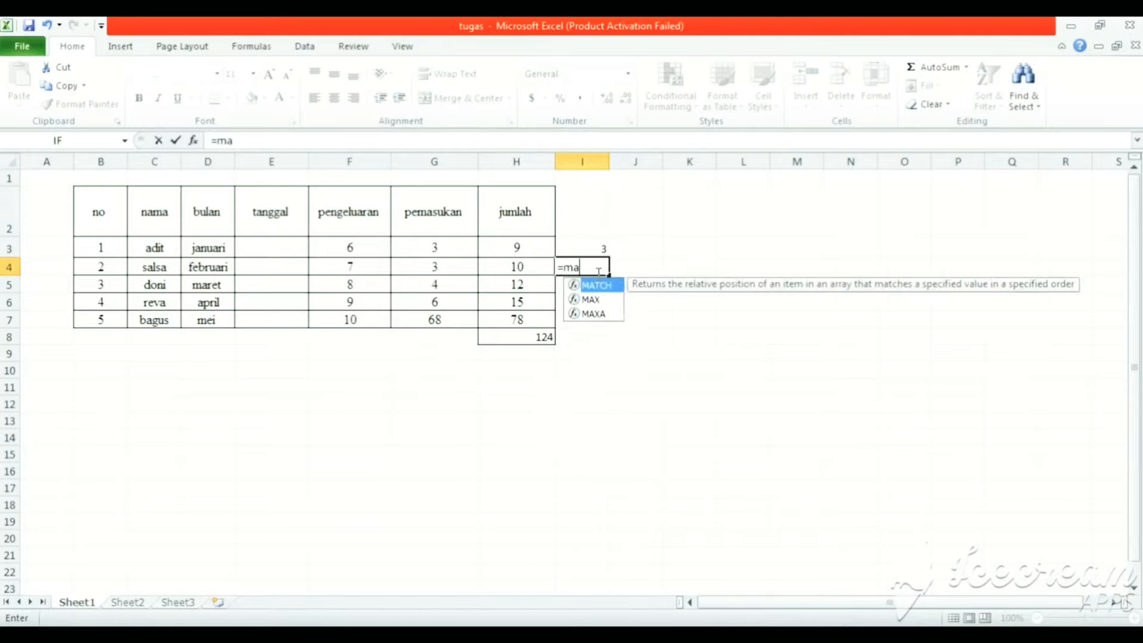
type("x(")
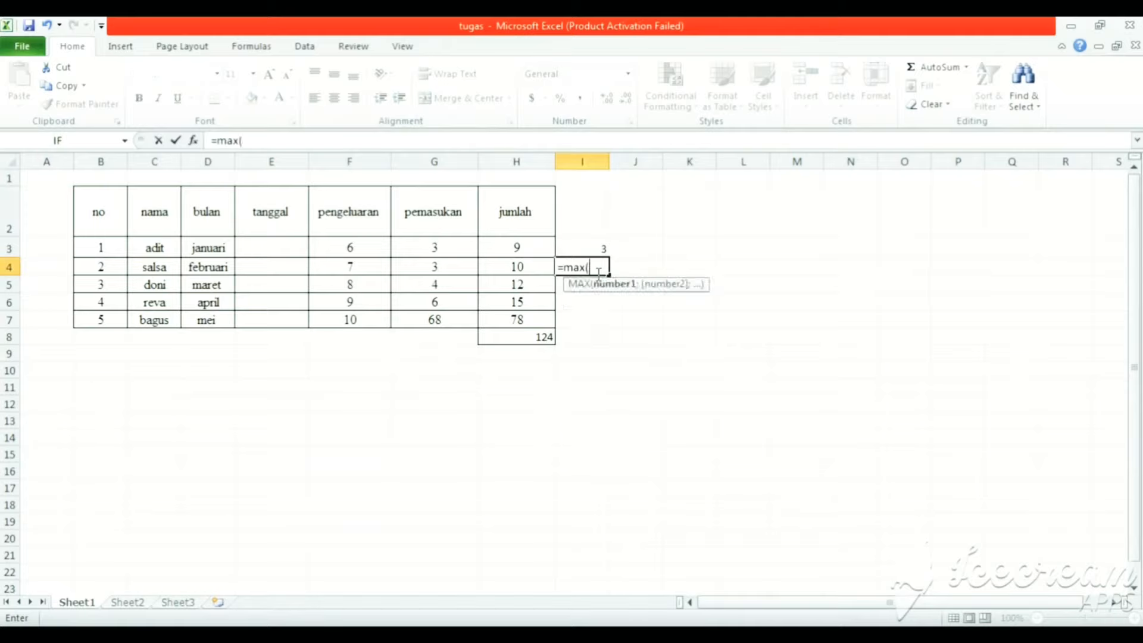
left_click(370, 269)
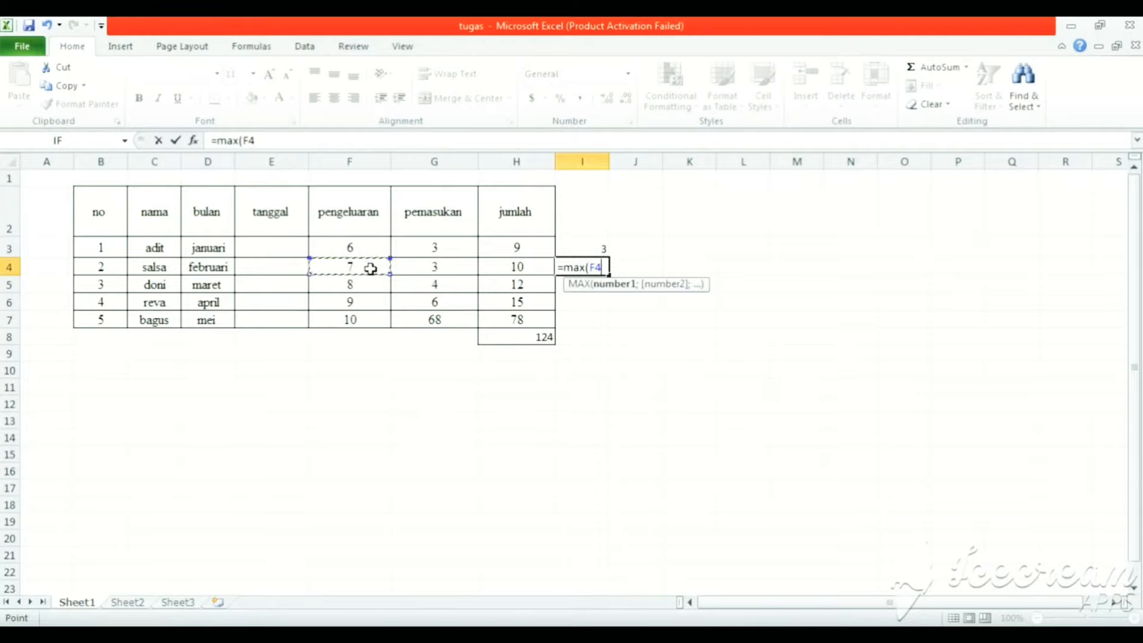
type(";")
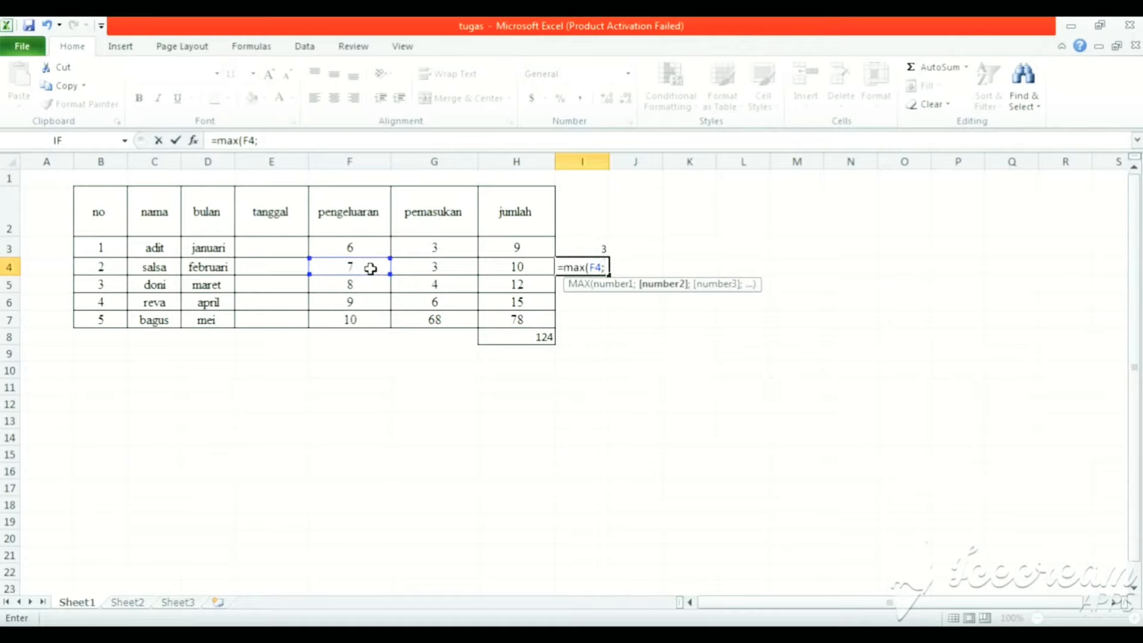
left_click(439, 266)
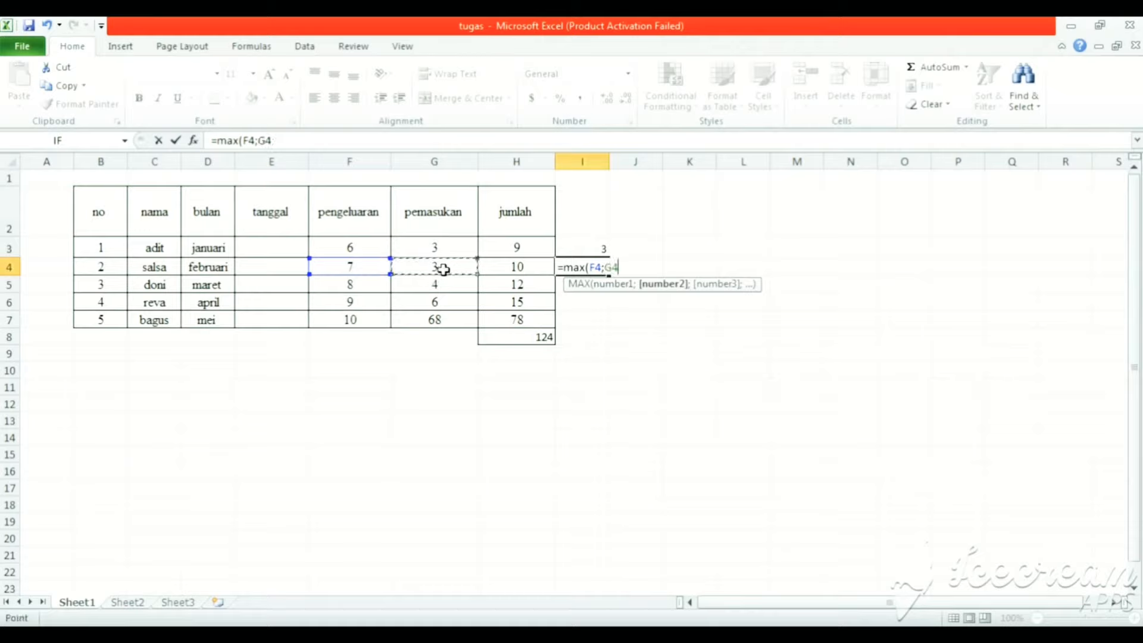
type(";")
left_click(518, 266)
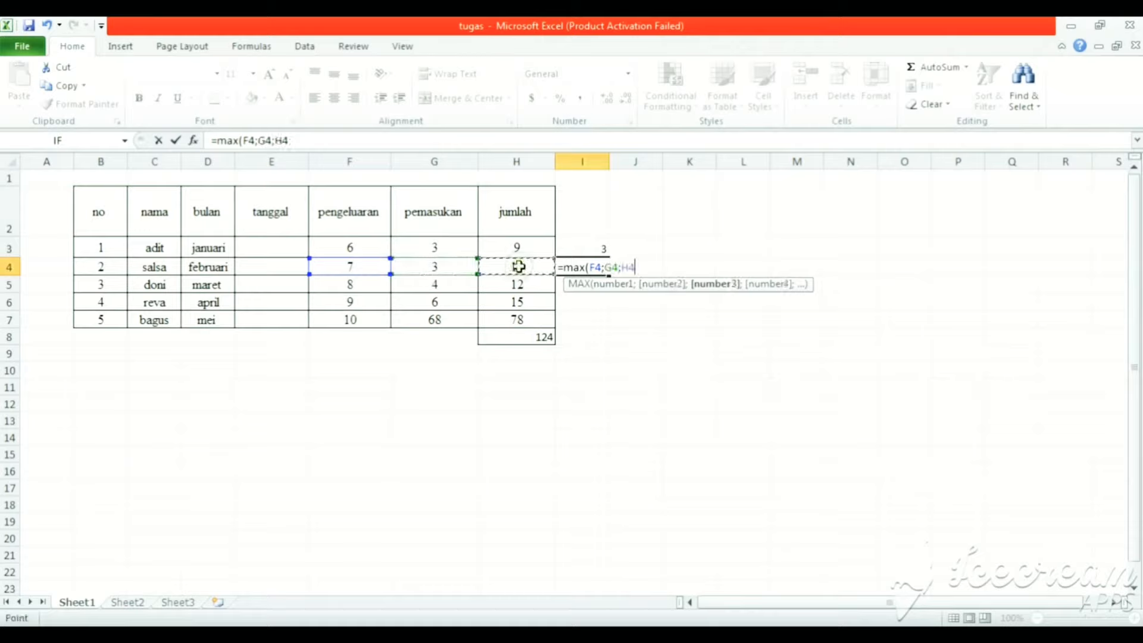
key("Return")
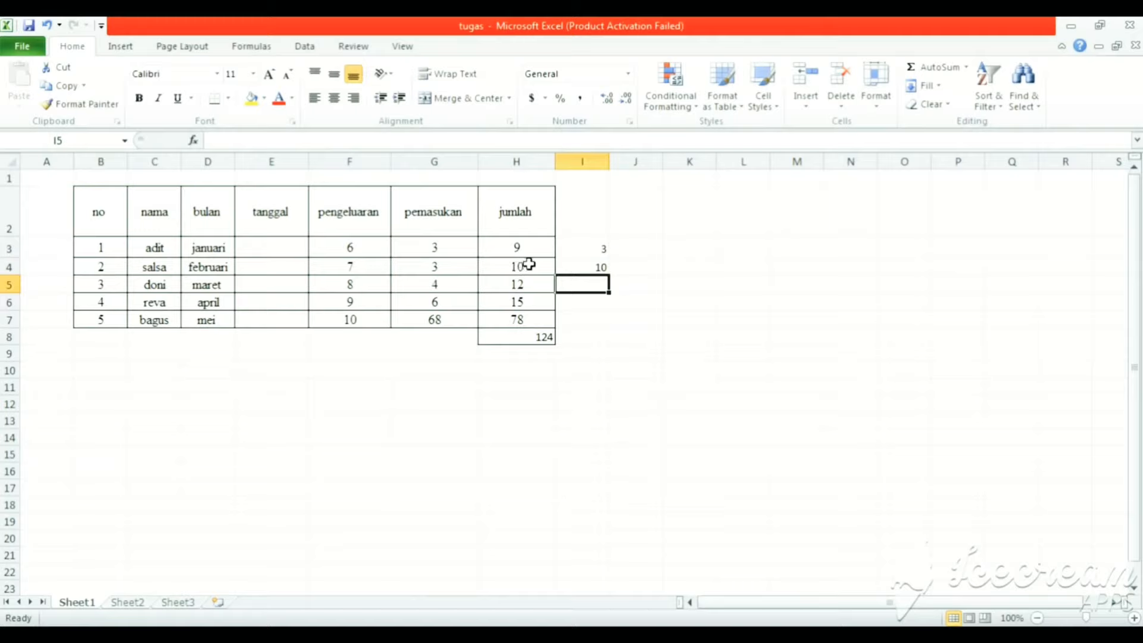
left_click(595, 266)
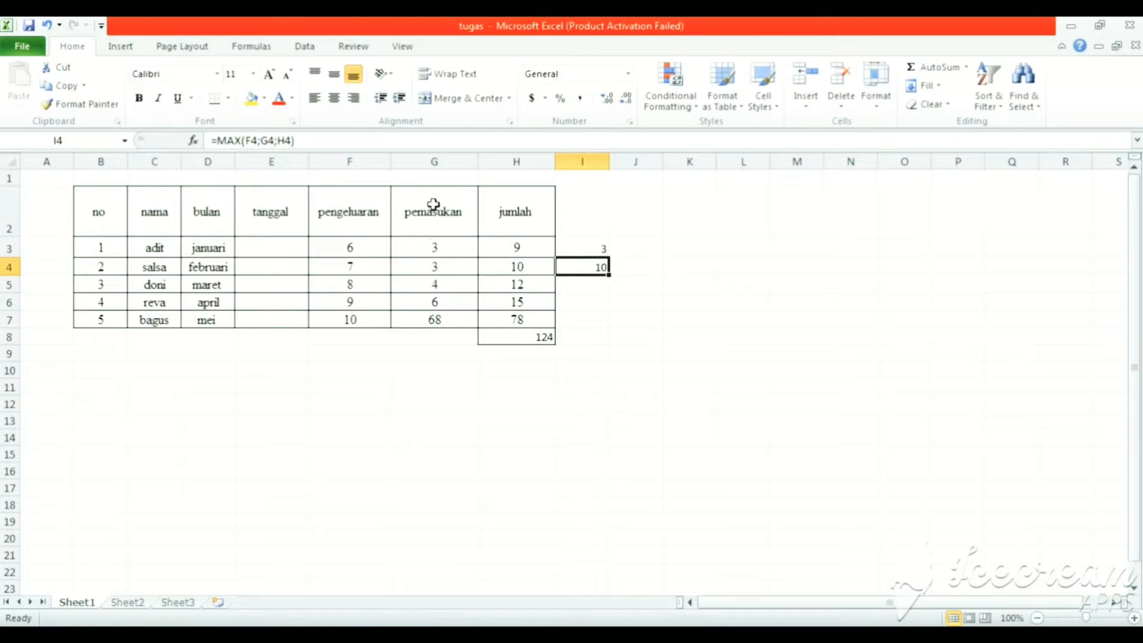
Enter an AVERAGE formula over G3:G7 in cell G8 to average the pemasukan column, and select the cell to check its formula.
left_click(408, 337)
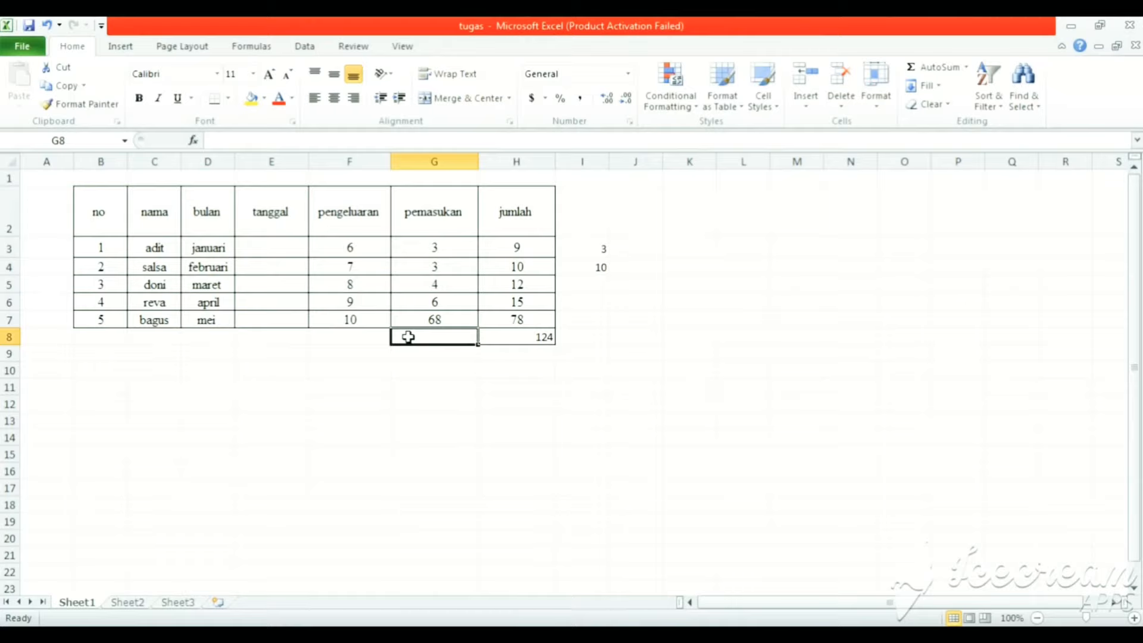
type("=")
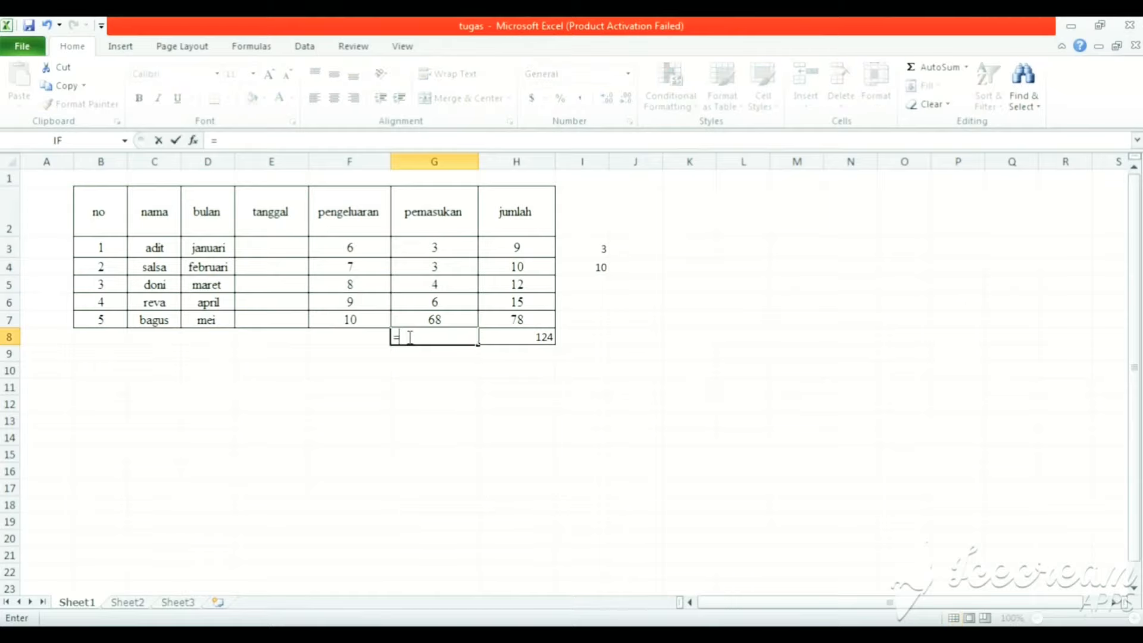
type("av")
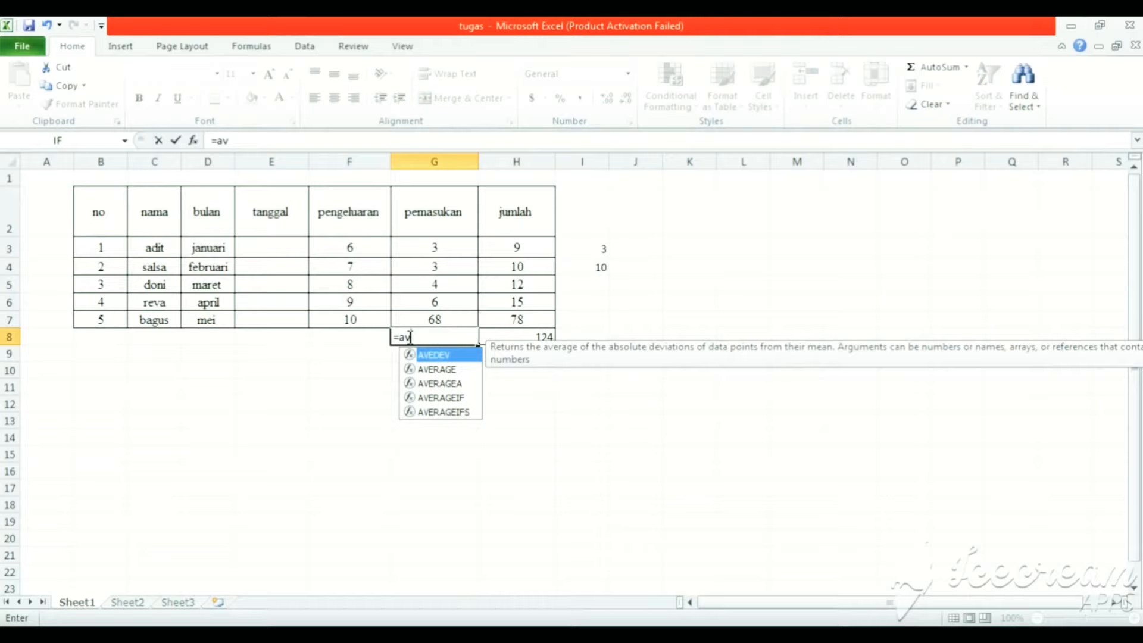
type("er")
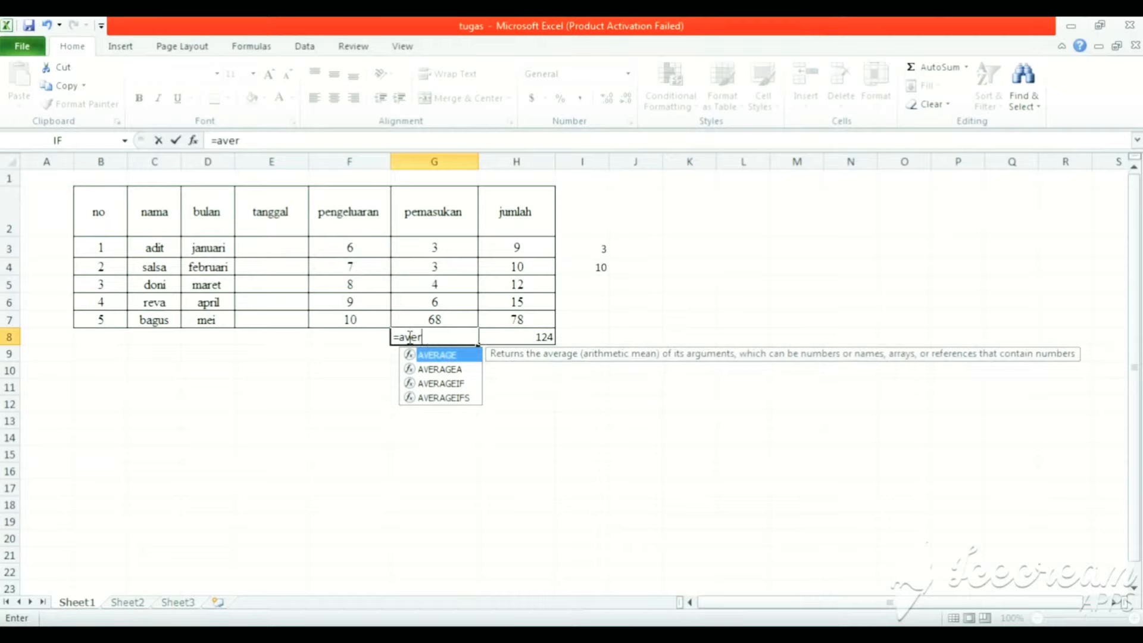
type("age(")
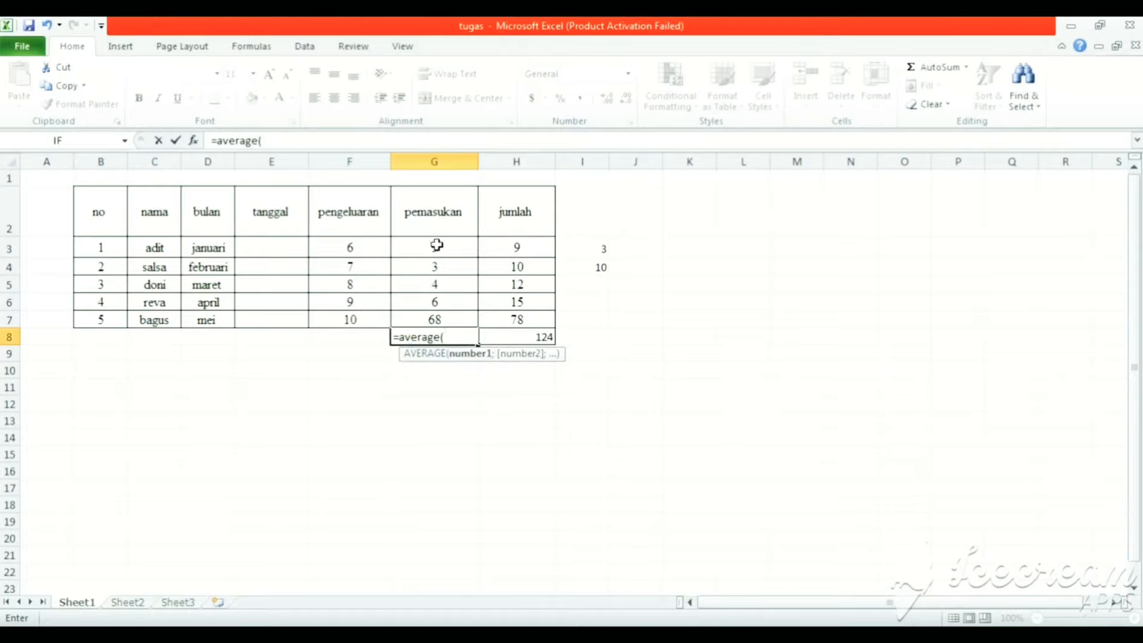
left_click_drag(436, 245, 438, 320)
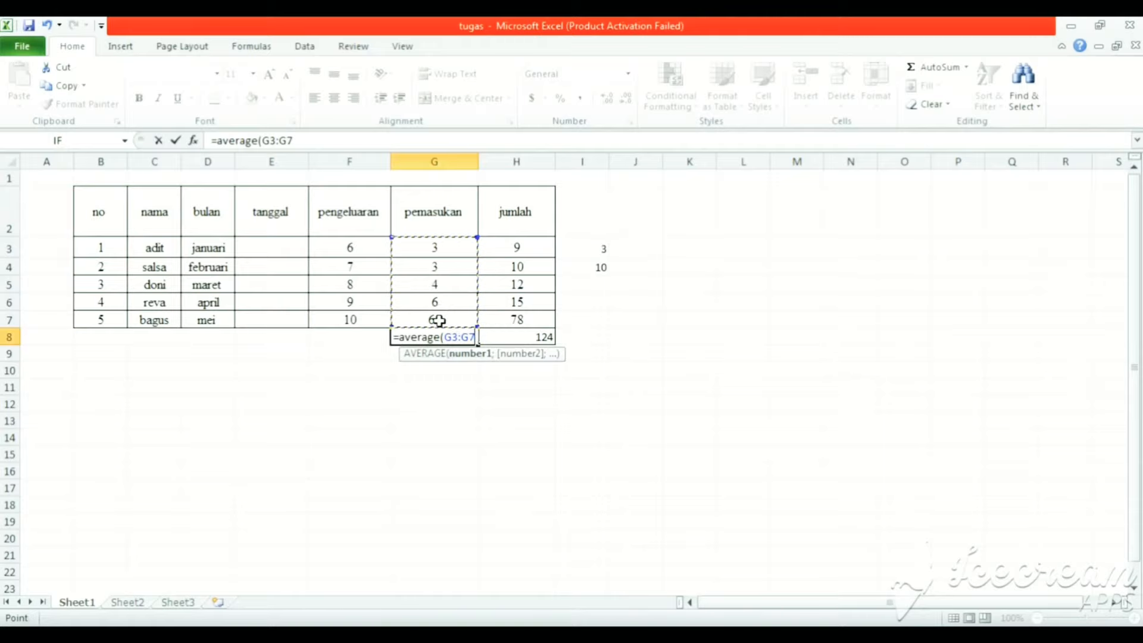
key("Return")
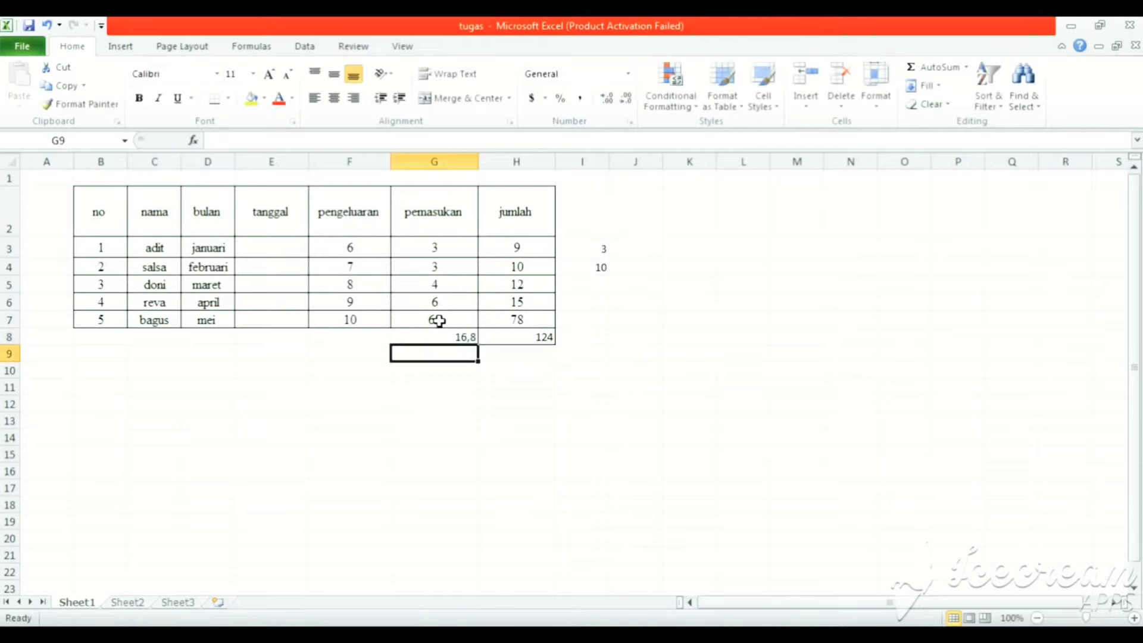
left_click(450, 337)
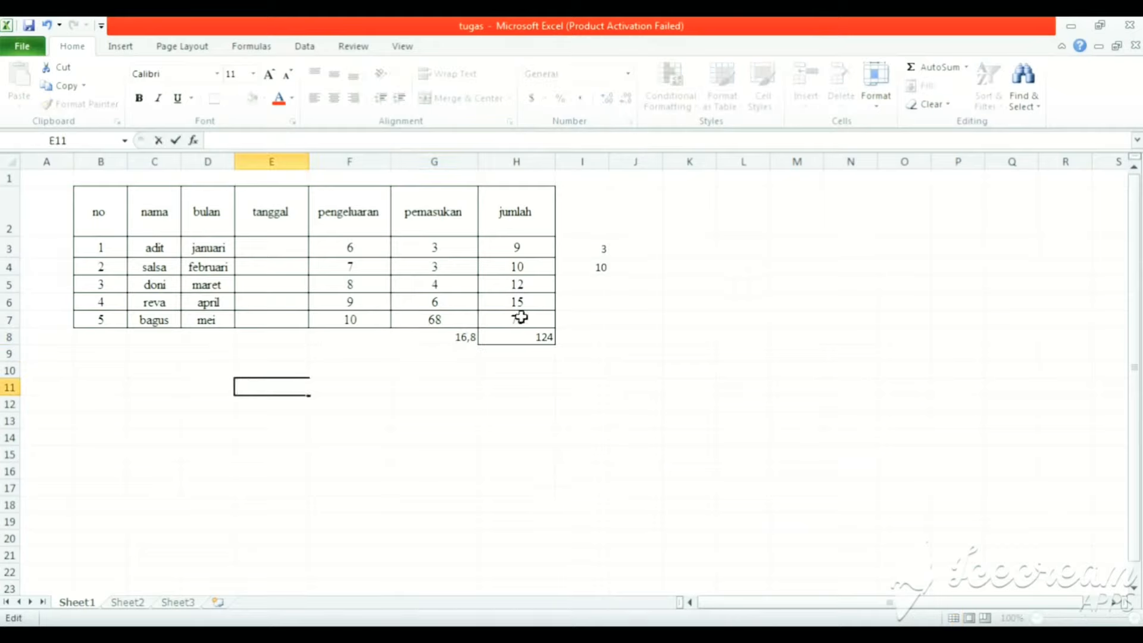
Enter the test value 1 in cell E10 below the table.
left_click(258, 364)
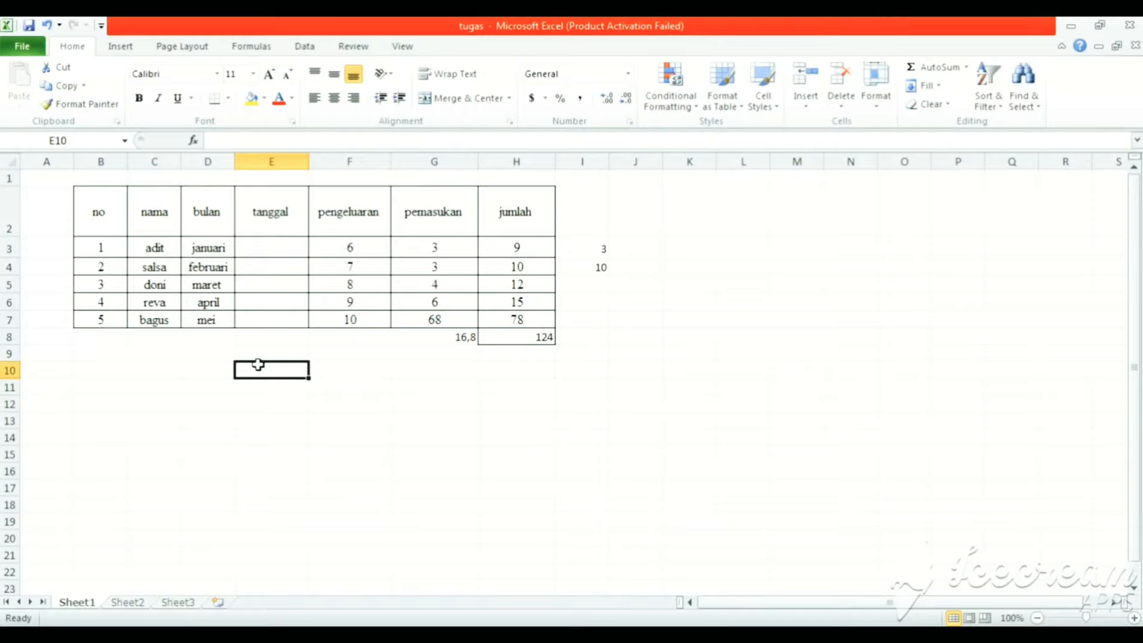
type("1")
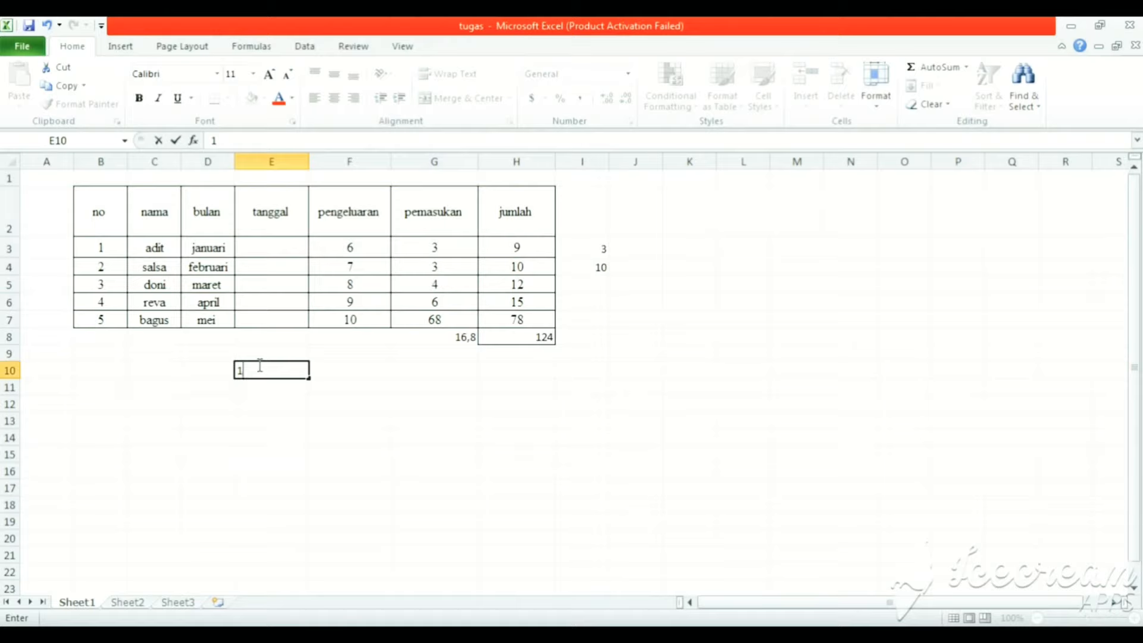
key("Return")
Enter =IF(E10=1;"panjang";"pendek") in cell E11, and check the formula against the value in E10.
type("==")
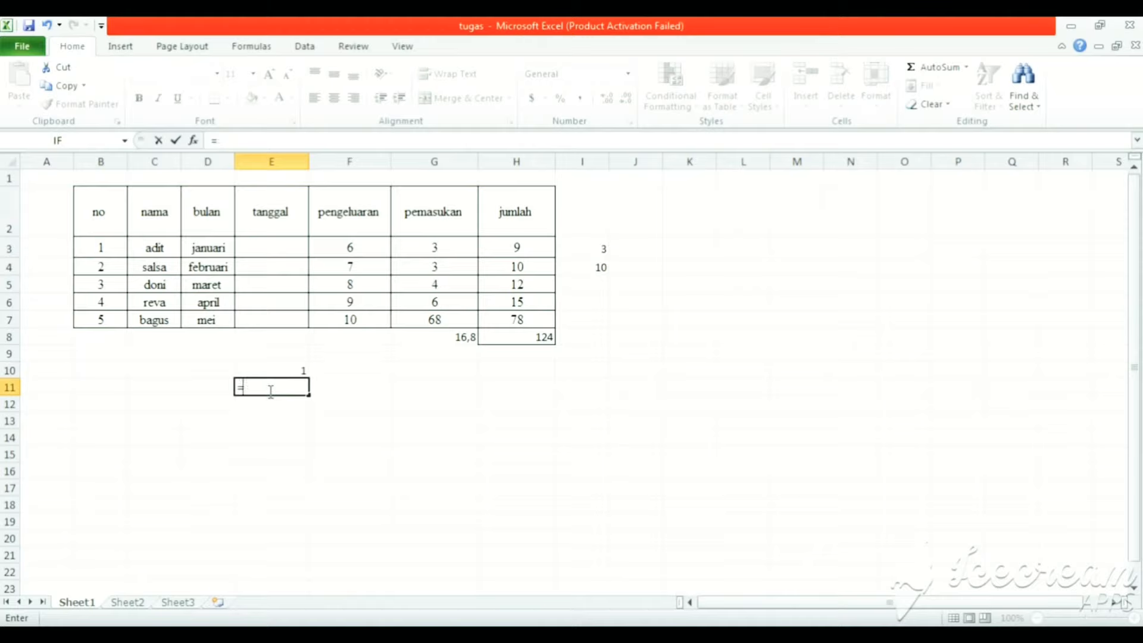
key("BackSpace")
key("BackSpace")
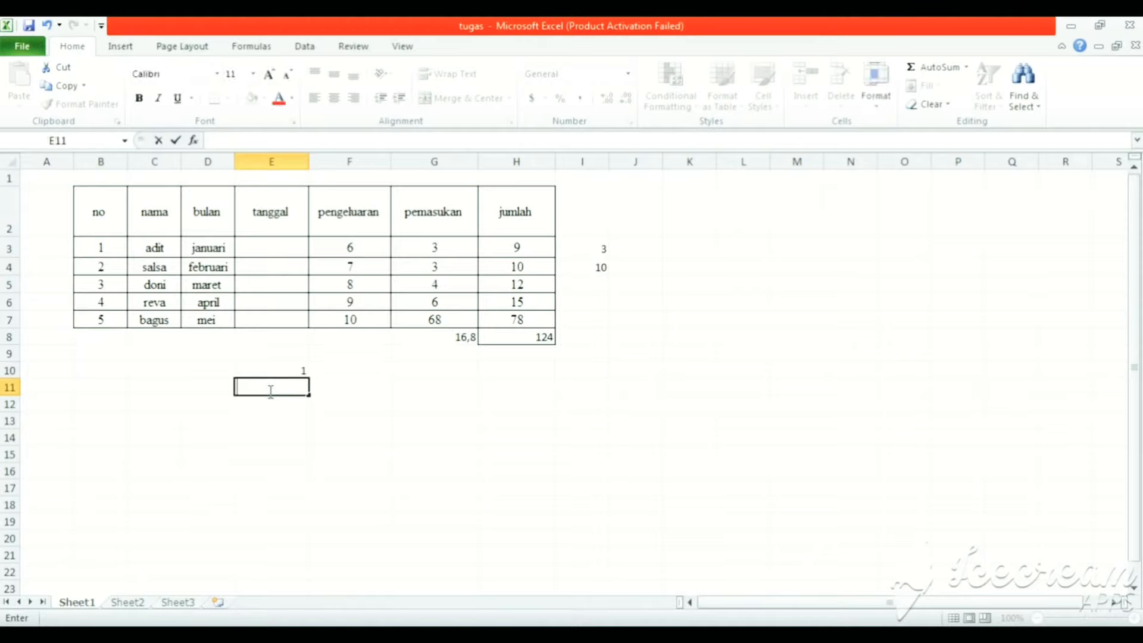
type("=")
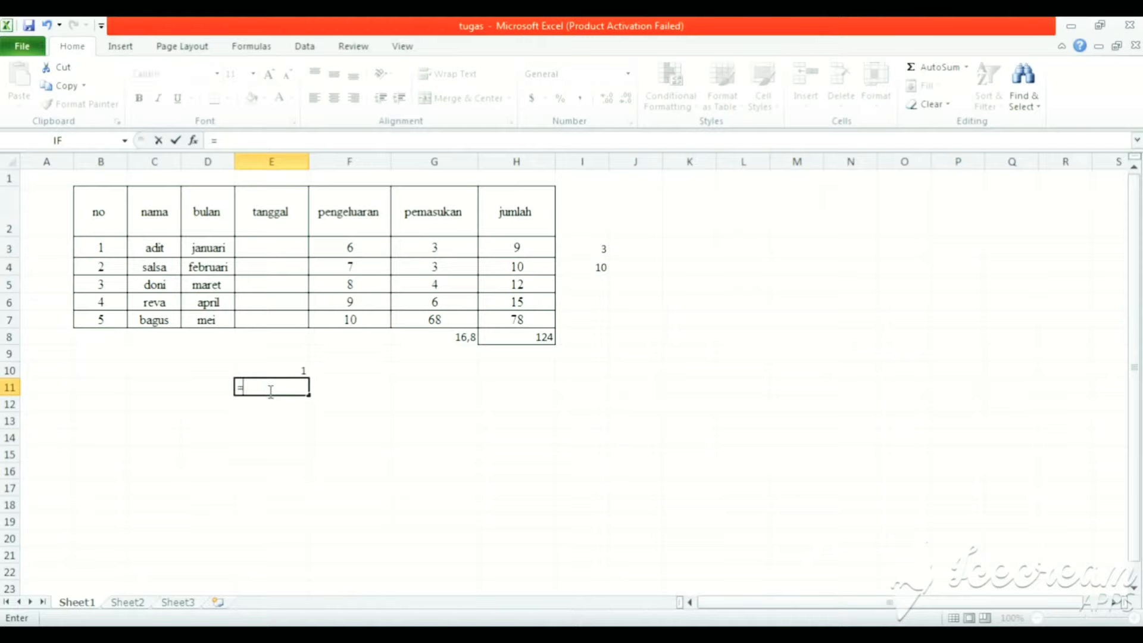
type("IF")
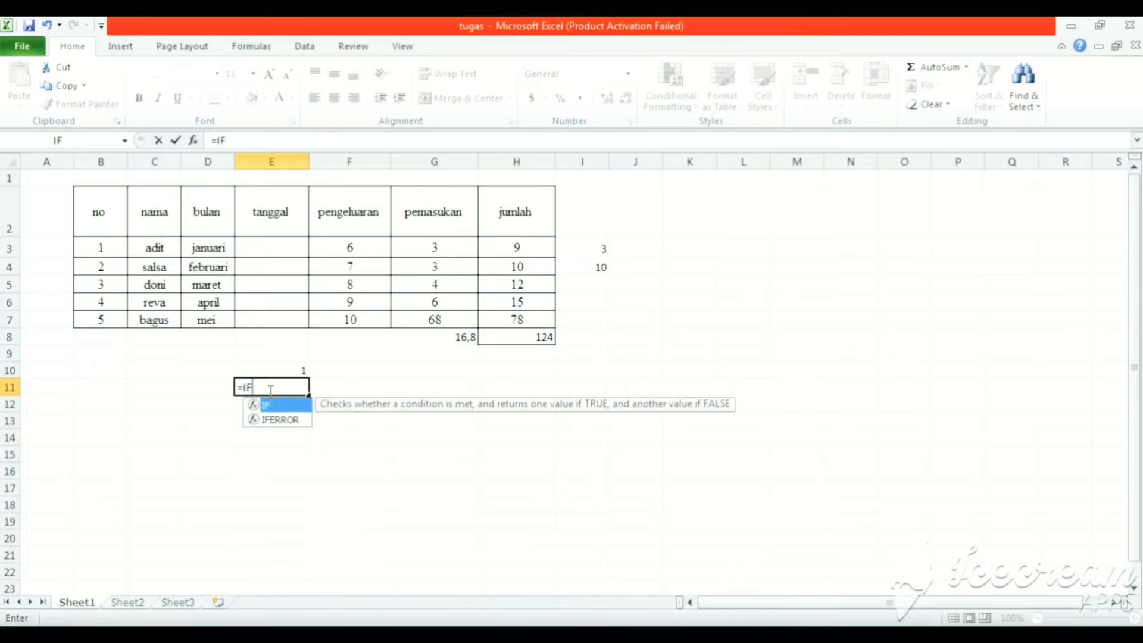
type("(")
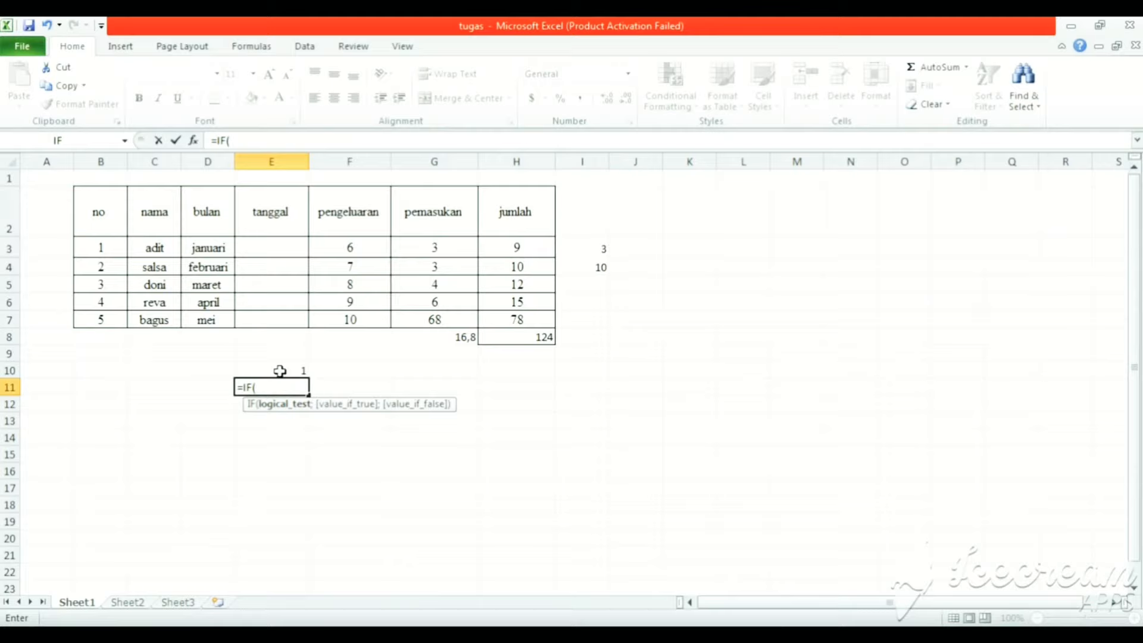
left_click(280, 371)
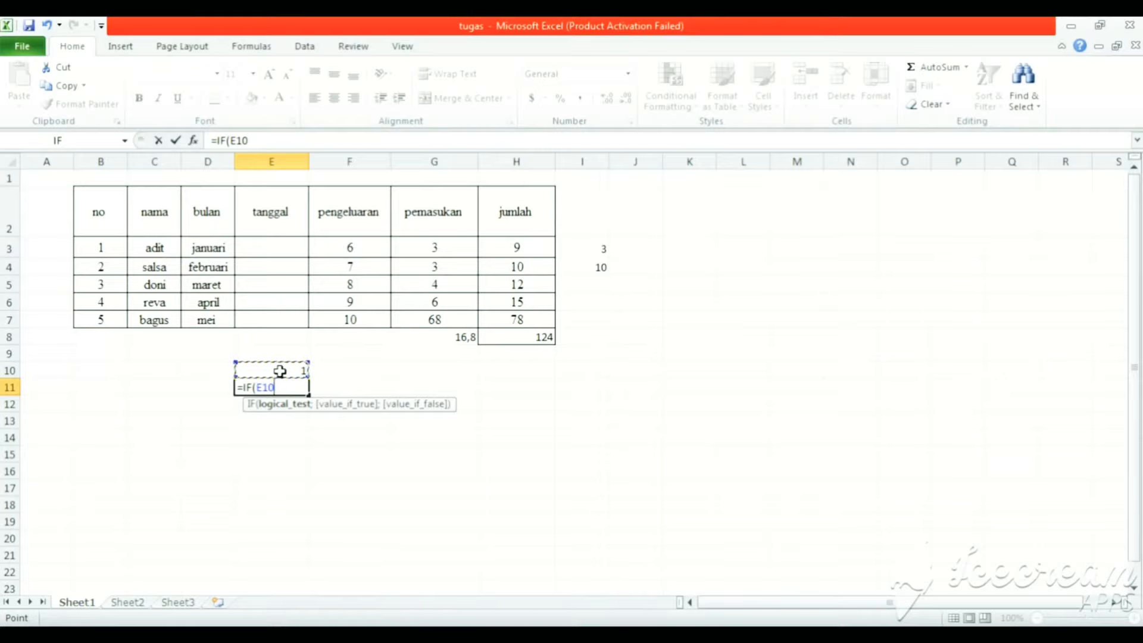
type("=1;")
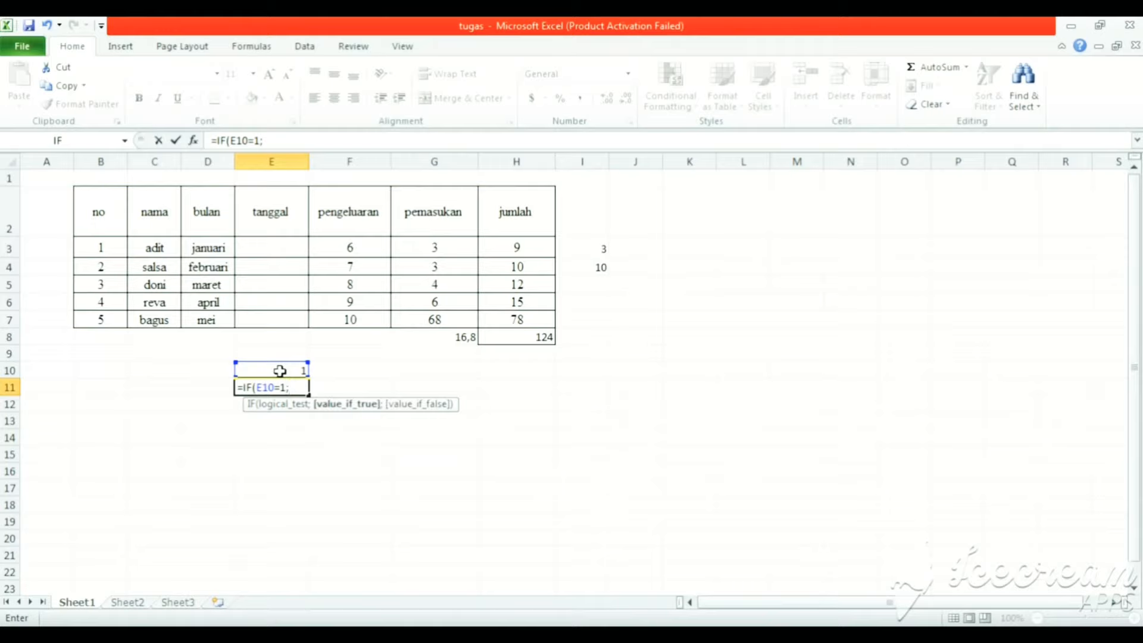
type("\"panjang")
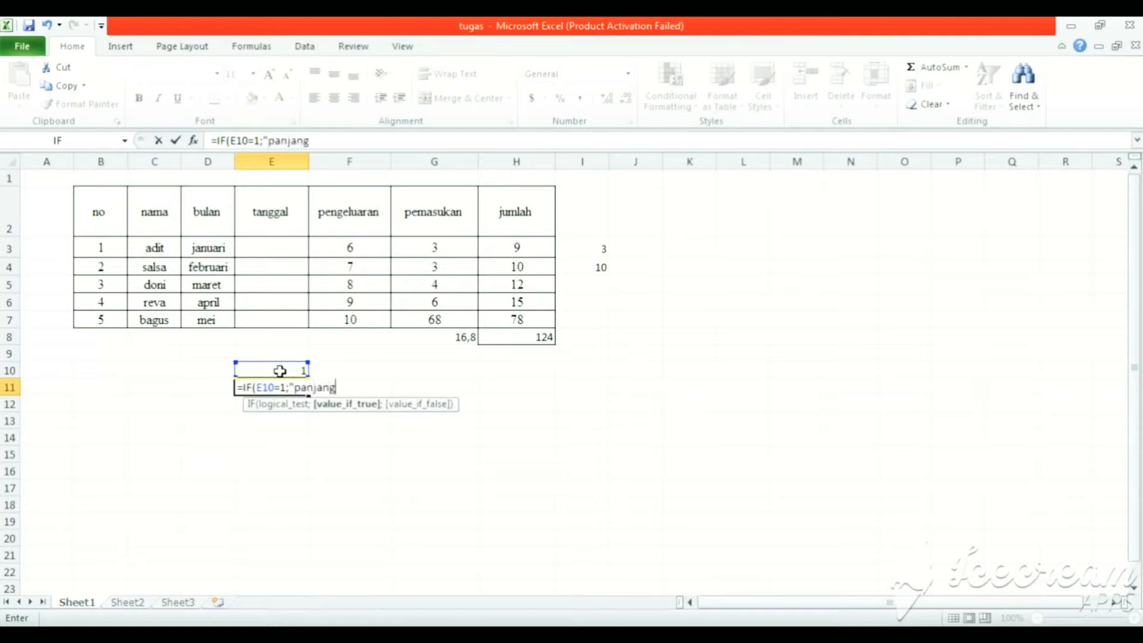
type("\";")
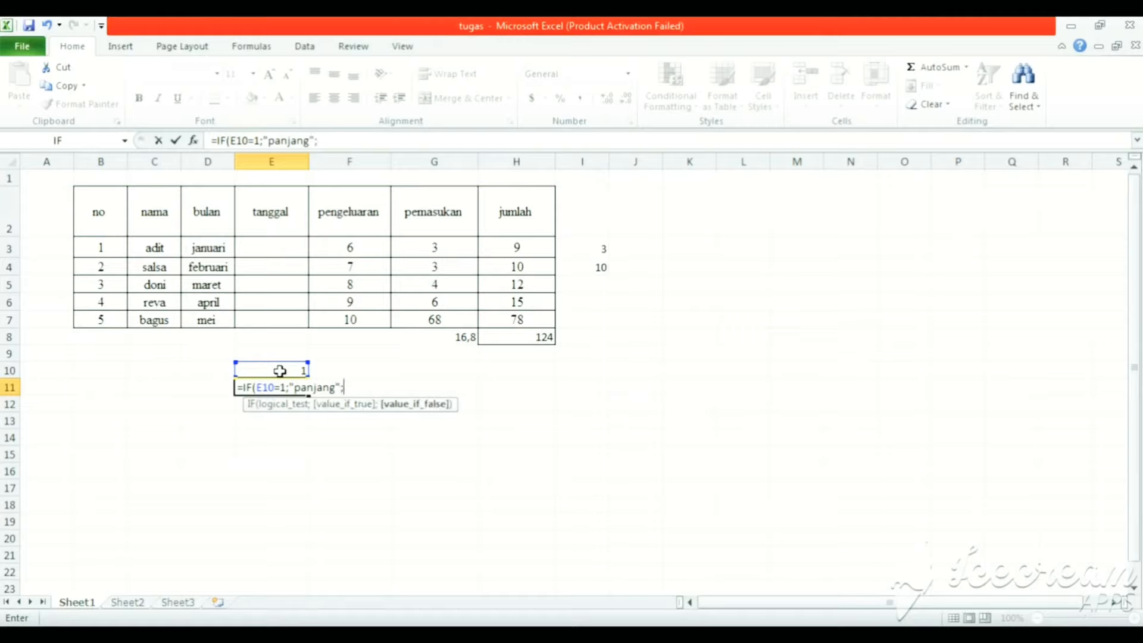
type("\"pendek\")")
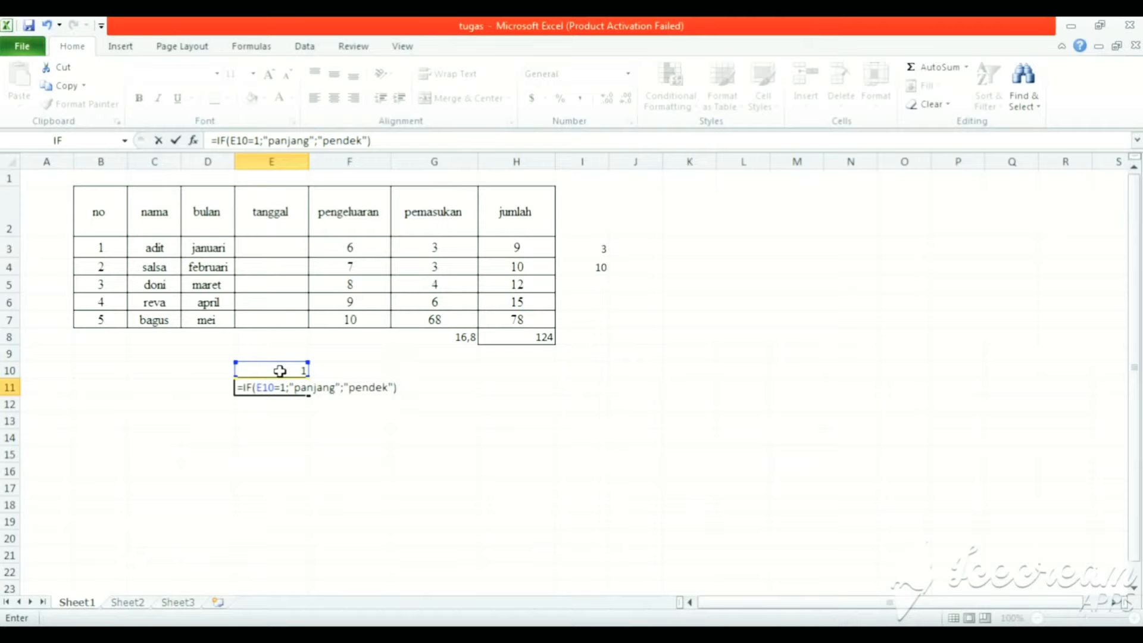
key("Return")
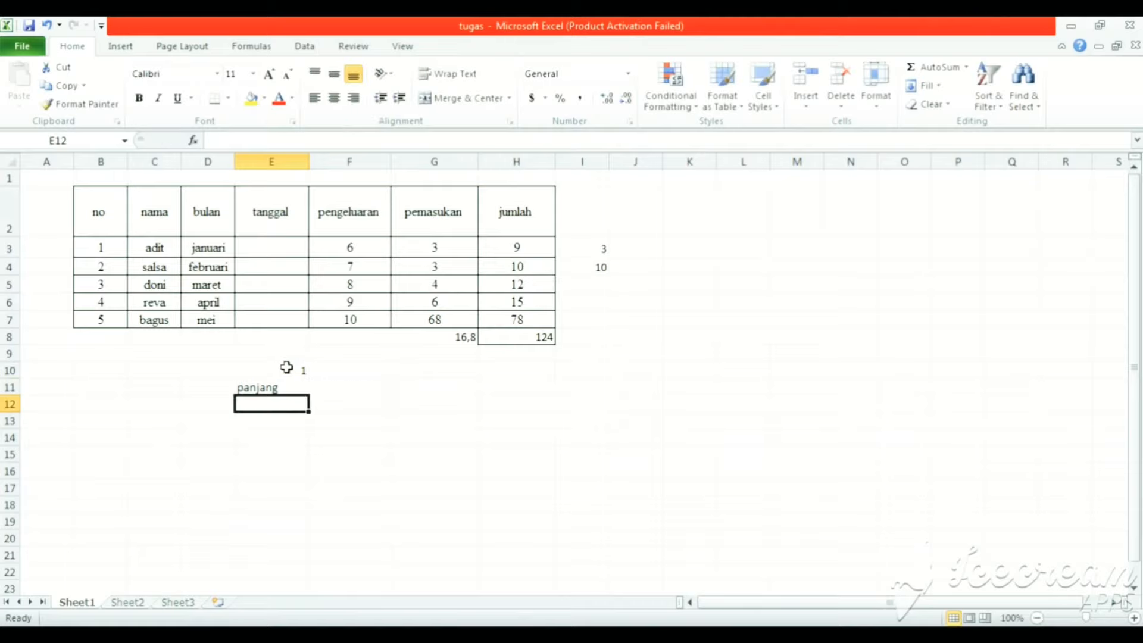
left_click(290, 368)
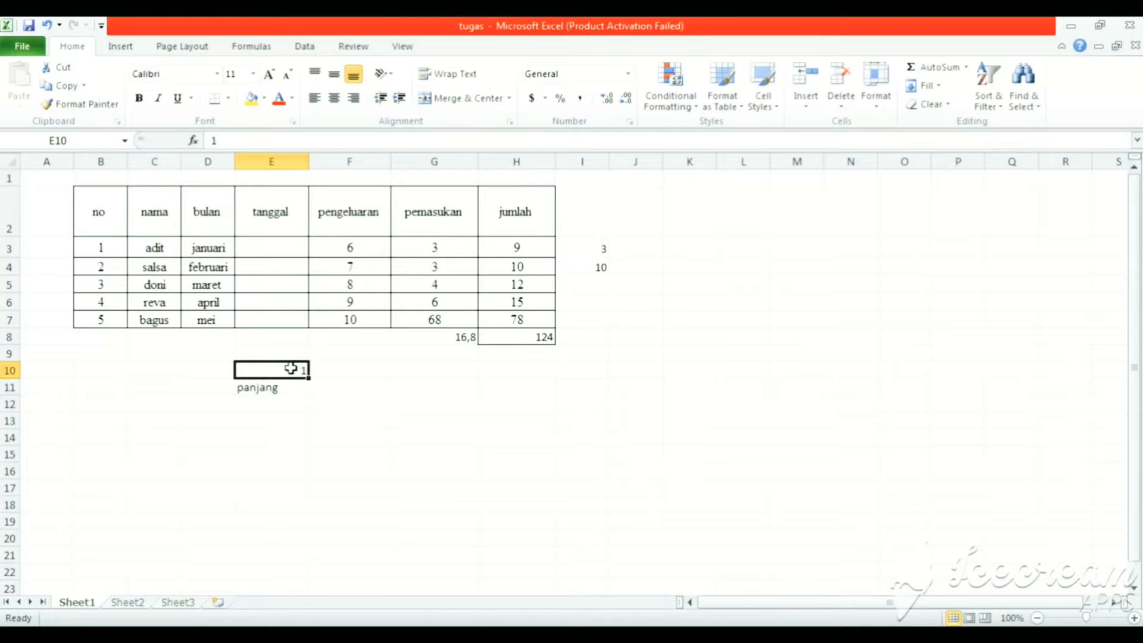
left_click(296, 386)
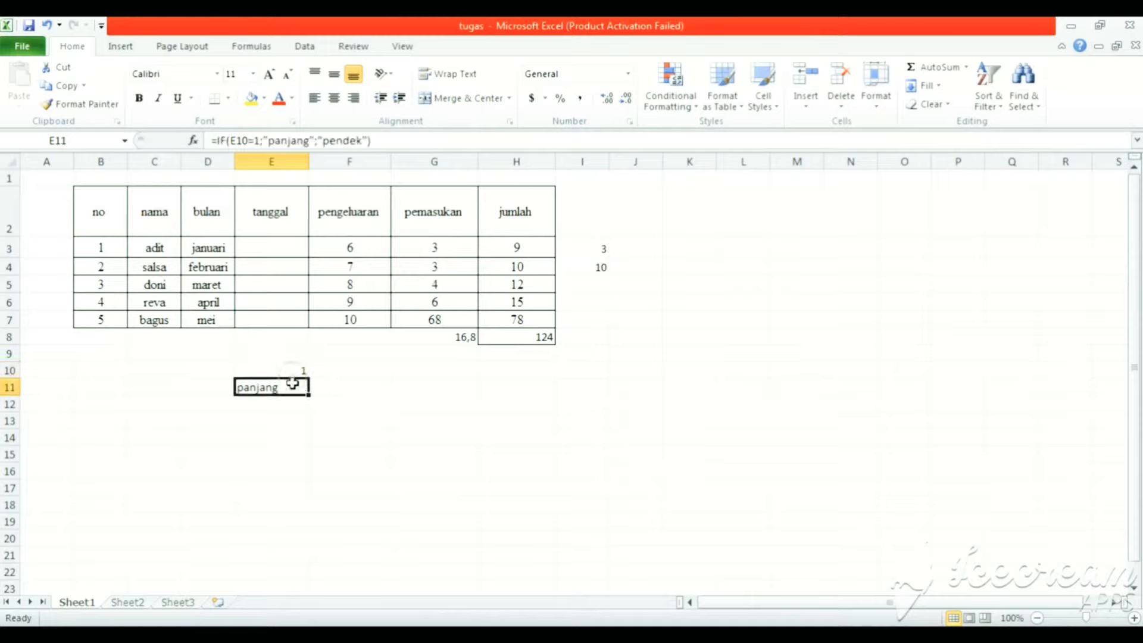
left_click(291, 370)
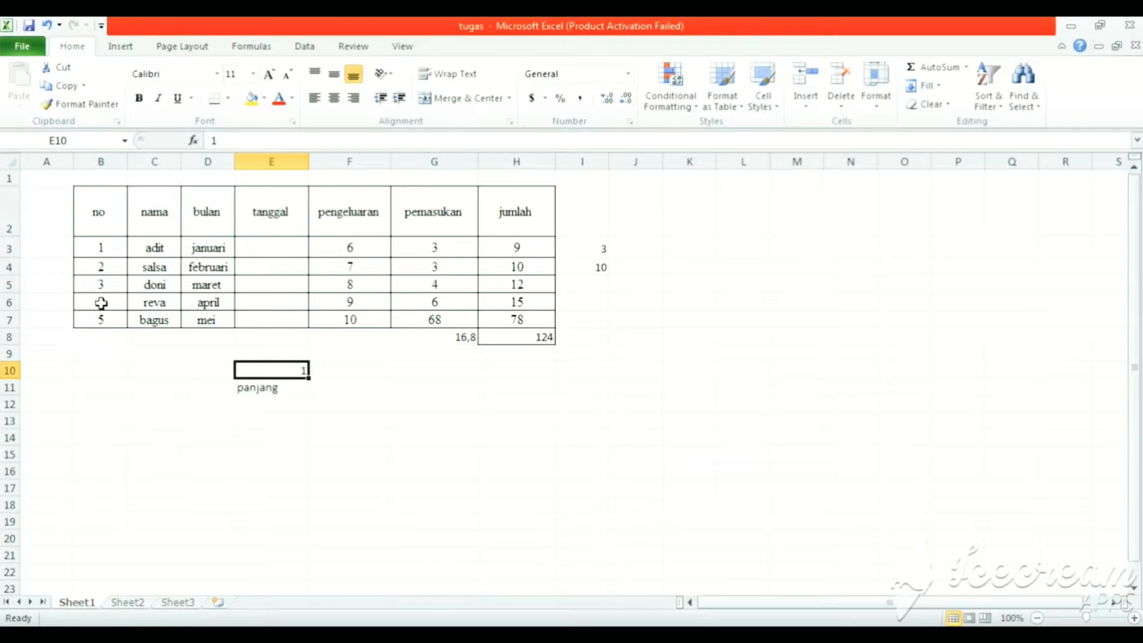
Enter a COUNT formula over B3:B7 in cell B10 to count the numbers in the no column, and check its formula.
left_click(97, 368)
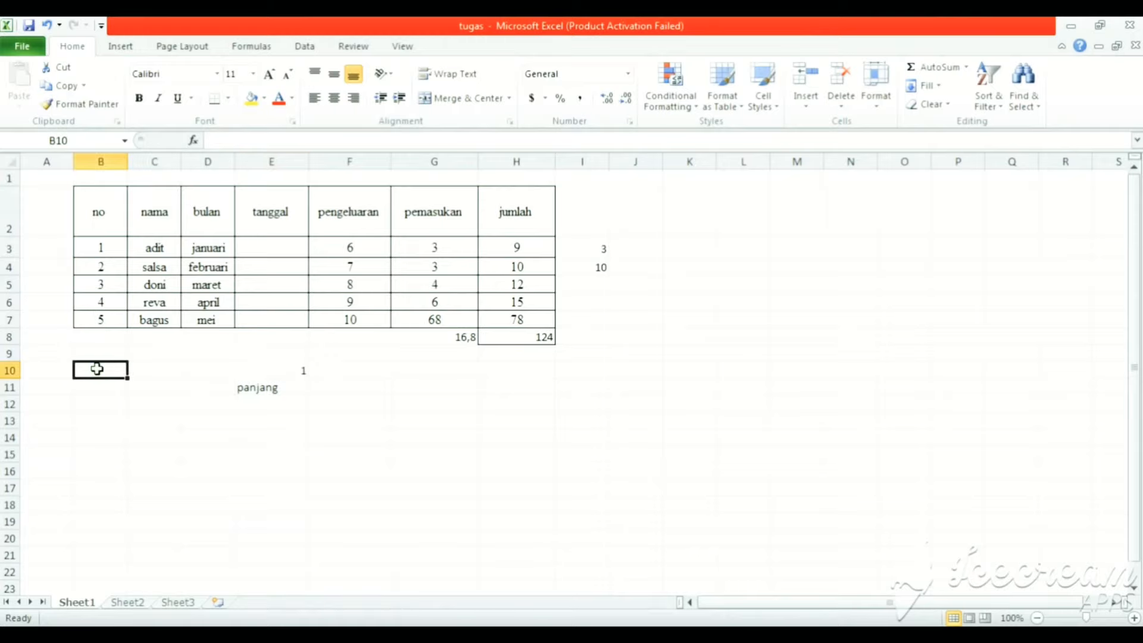
type("=")
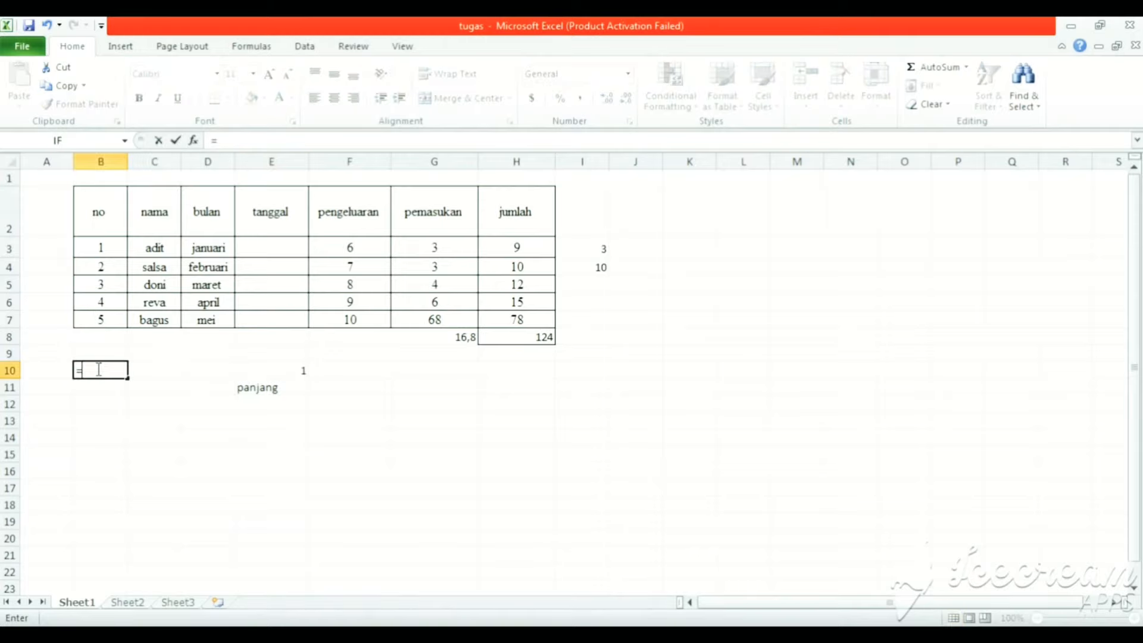
type("C")
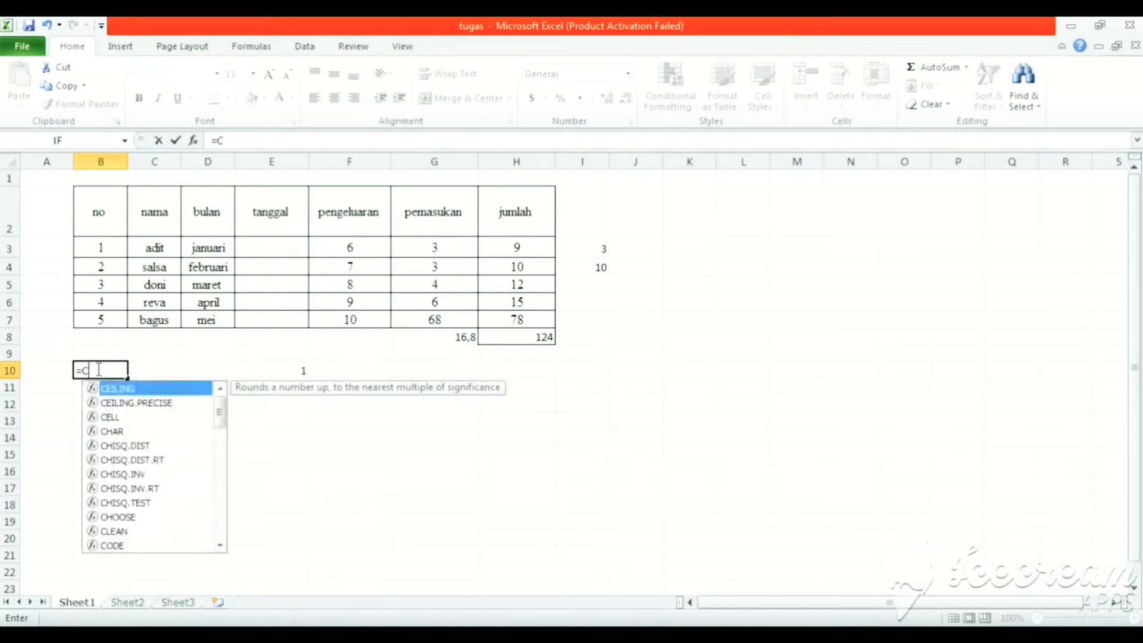
type("OUNT")
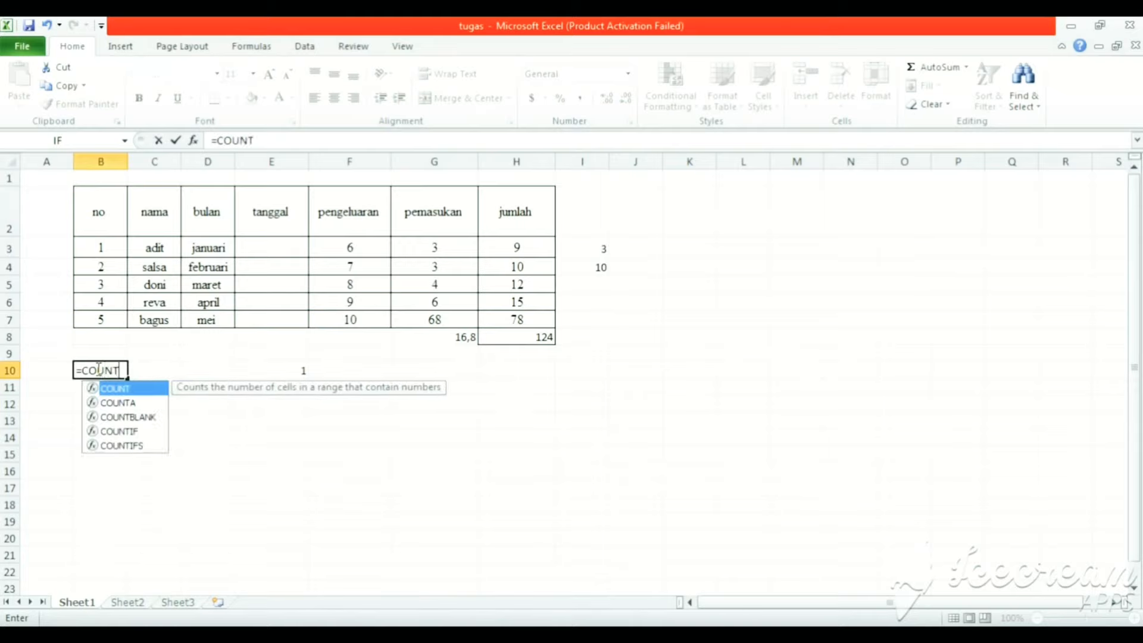
type("(")
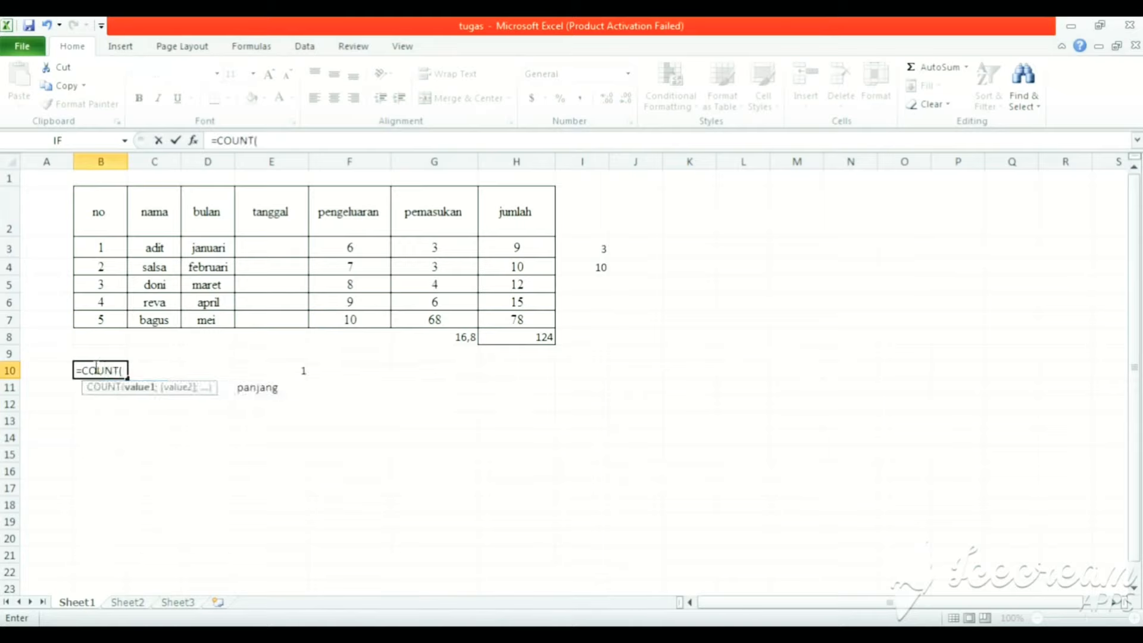
left_click_drag(112, 248, 113, 316)
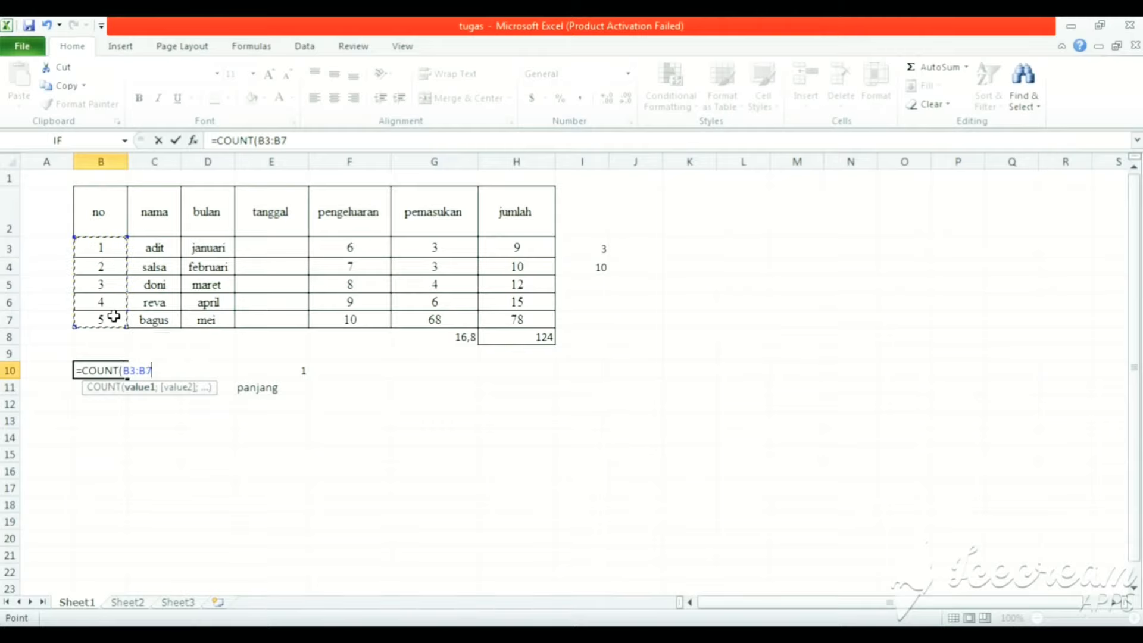
key("Return")
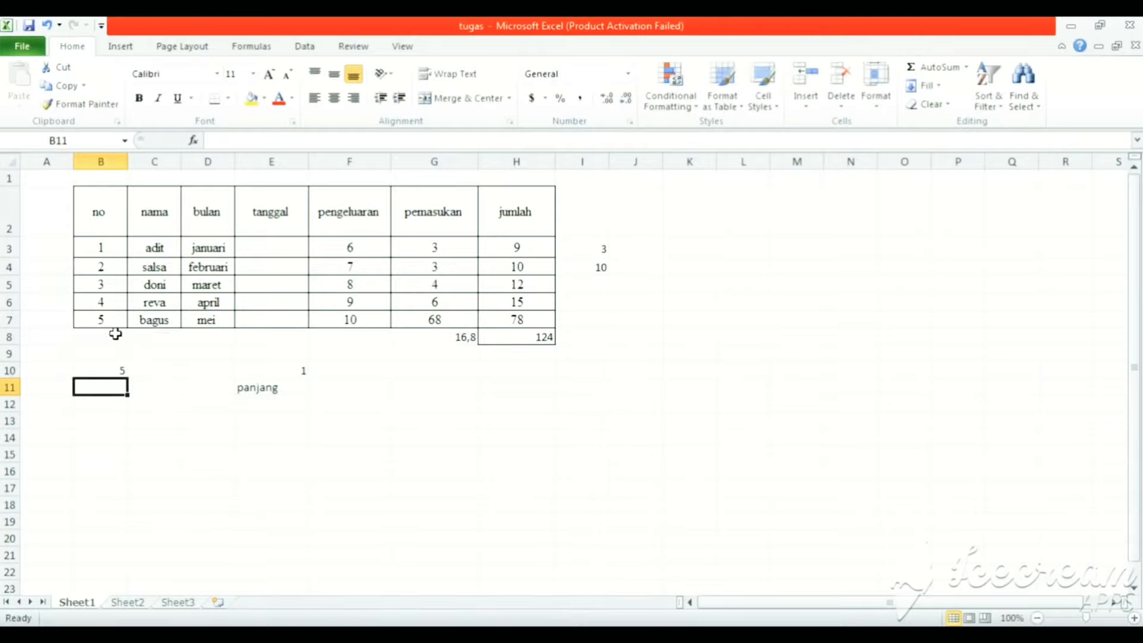
left_click(109, 370)
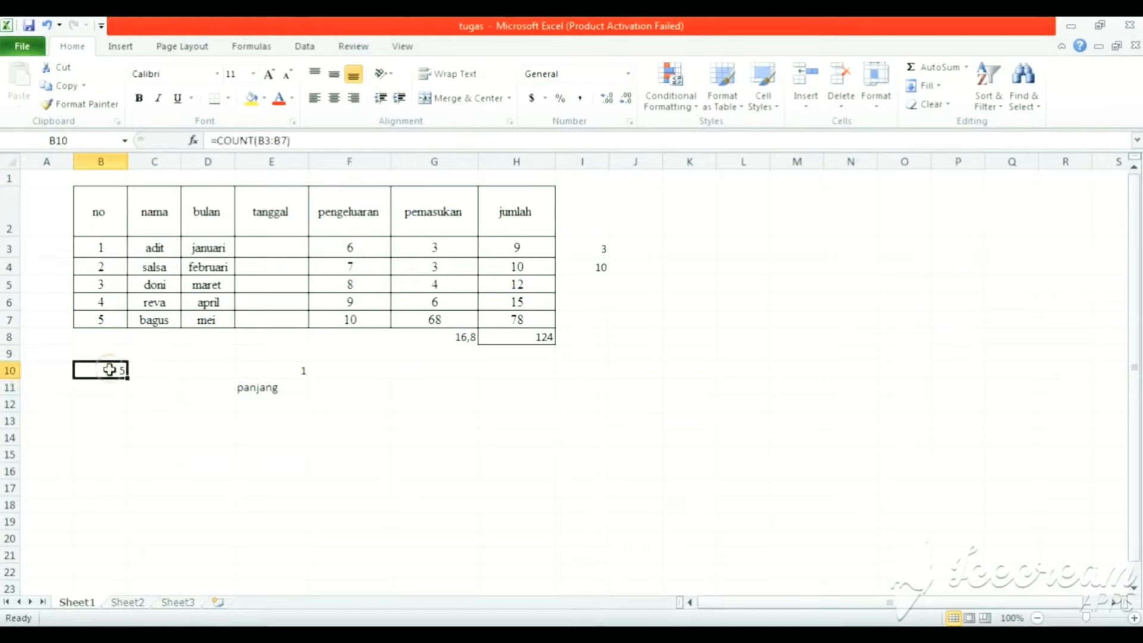
Go through the cells B3 to B7 counted by the formula in B10 one by one, and select cell C10.
left_click(97, 244)
left_click(99, 265)
left_click(101, 284)
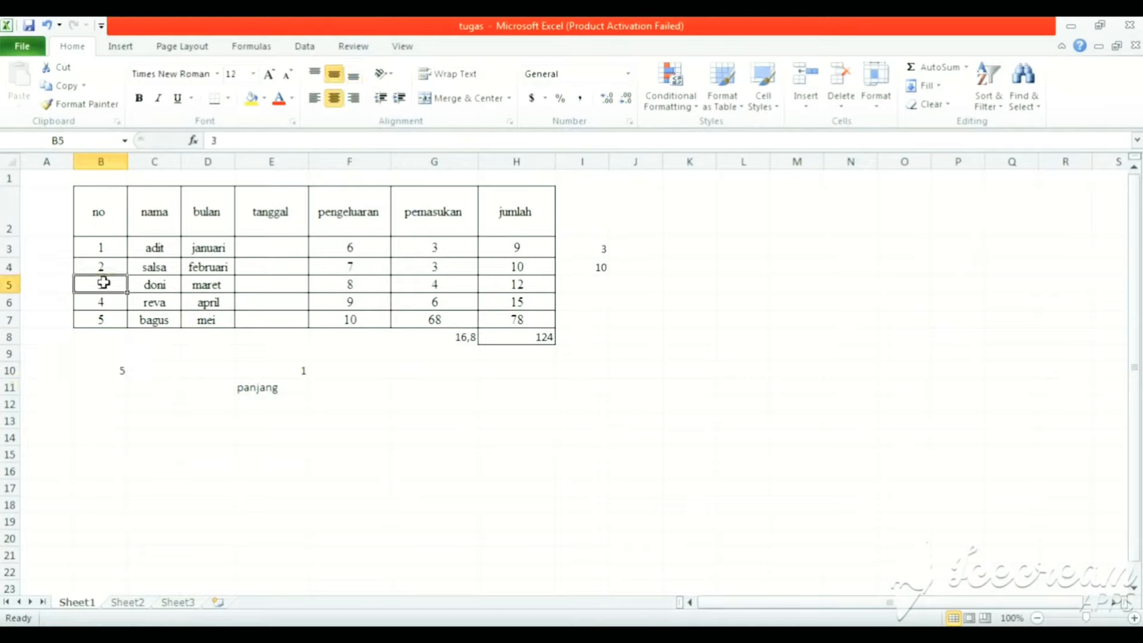
left_click(104, 300)
left_click(102, 319)
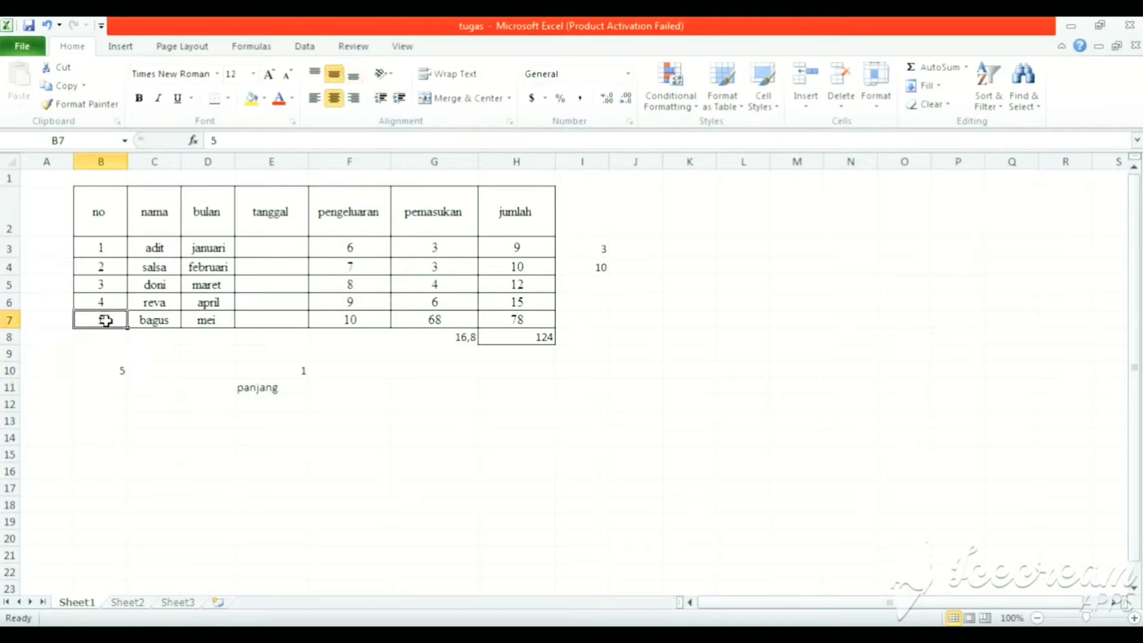
left_click(111, 372)
left_click(153, 371)
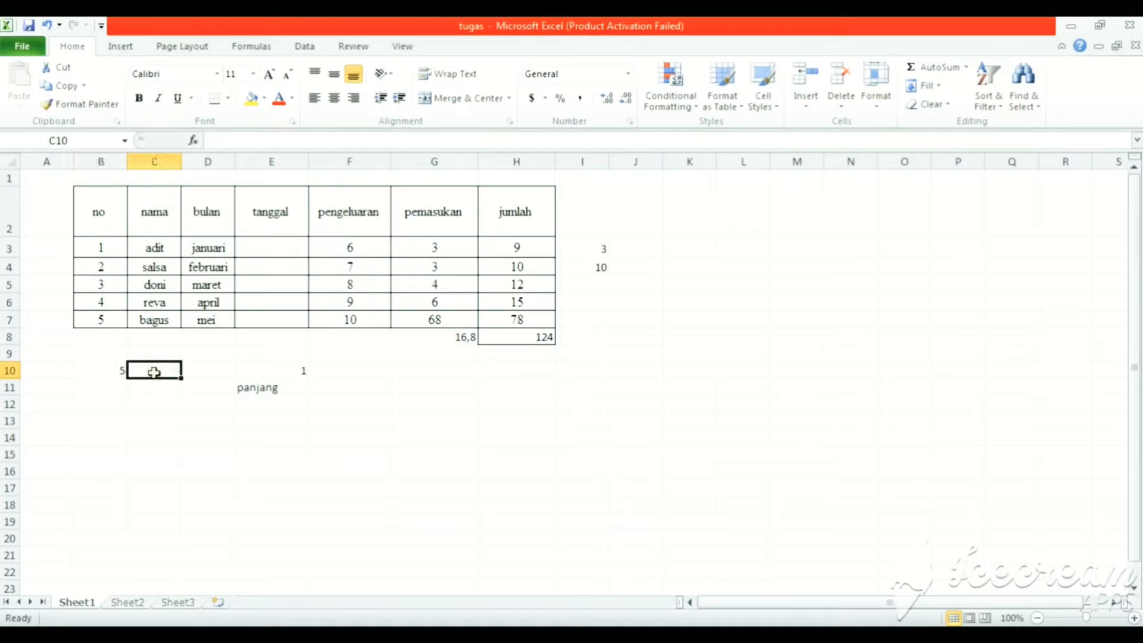
Enter =COUNTA(B3:C7) in cell C10 to count the non-empty cells in the no and nama columns, and check its formula.
type("=")
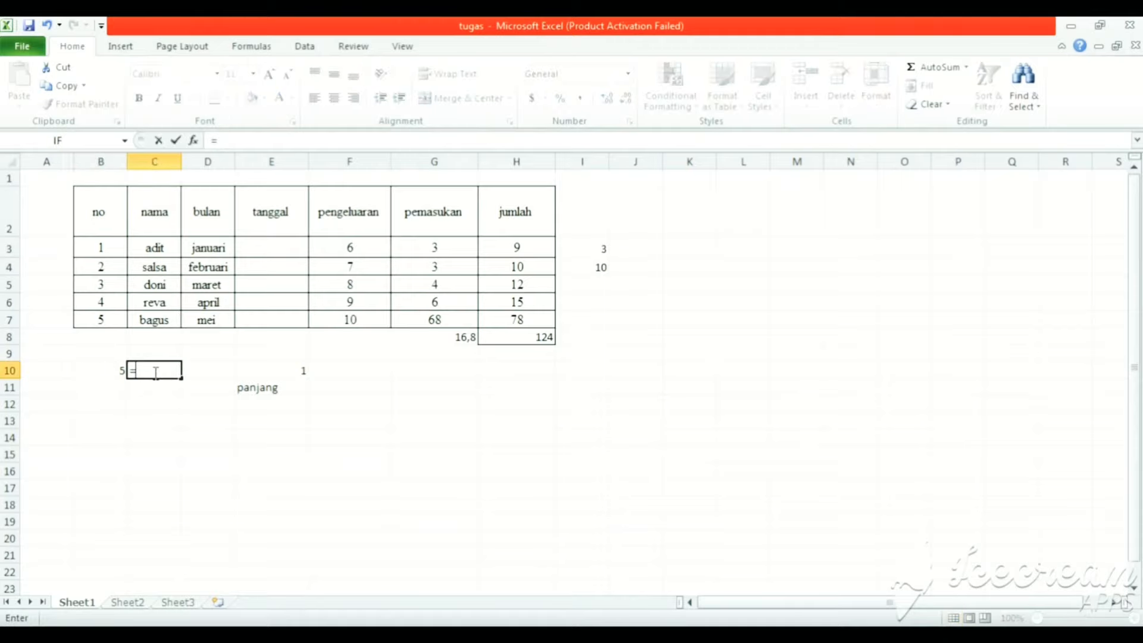
type("COU")
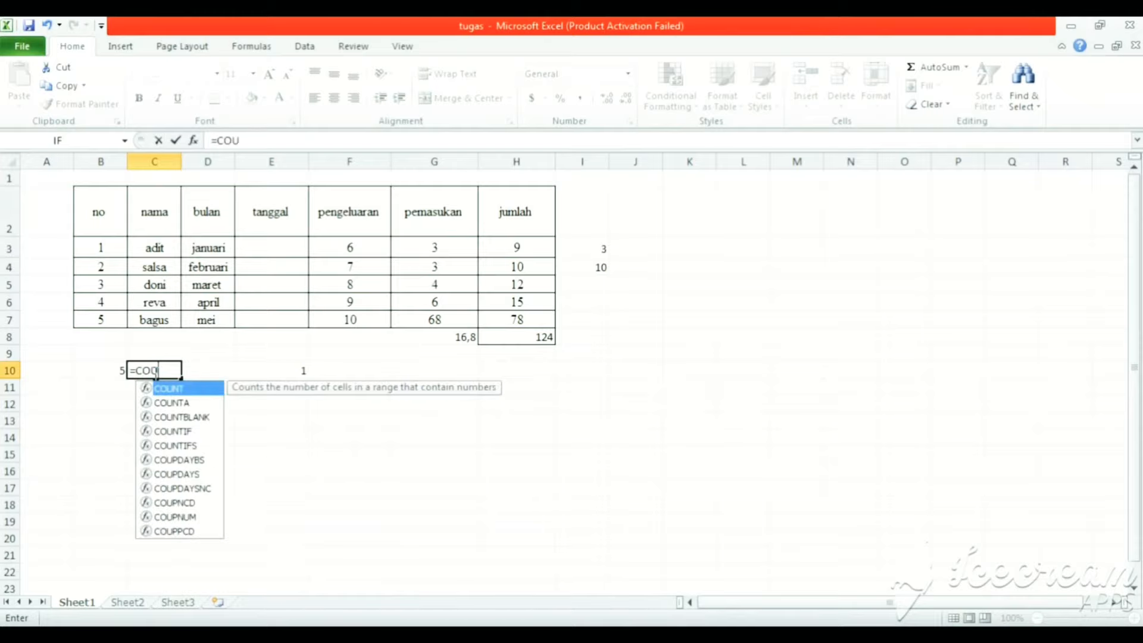
type("NTA")
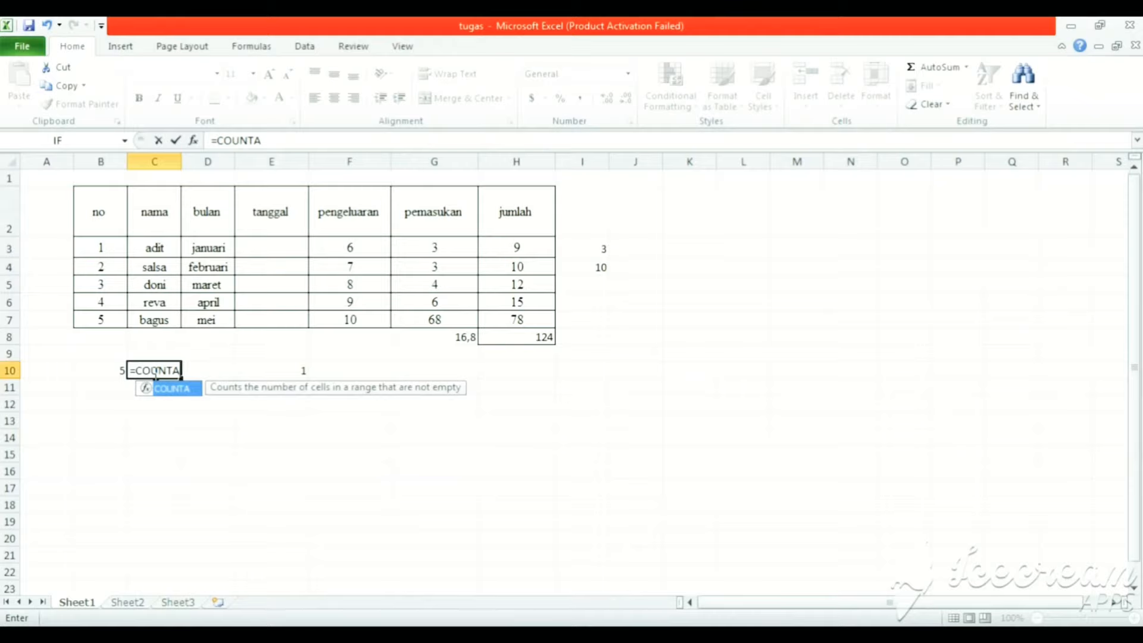
type("(")
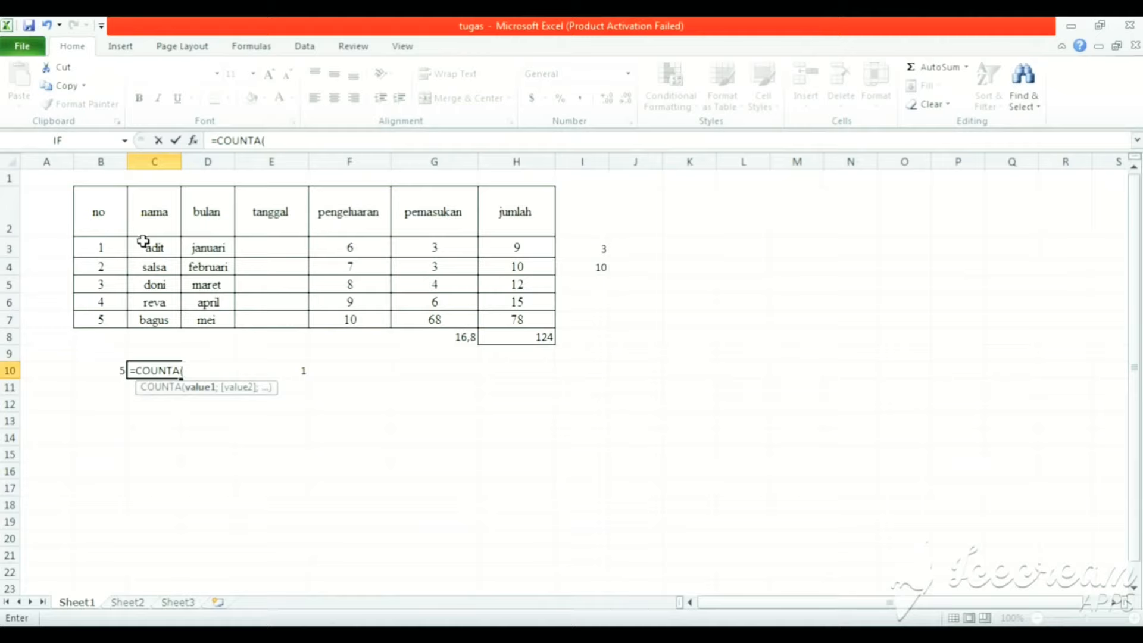
left_click_drag(114, 249, 155, 321)
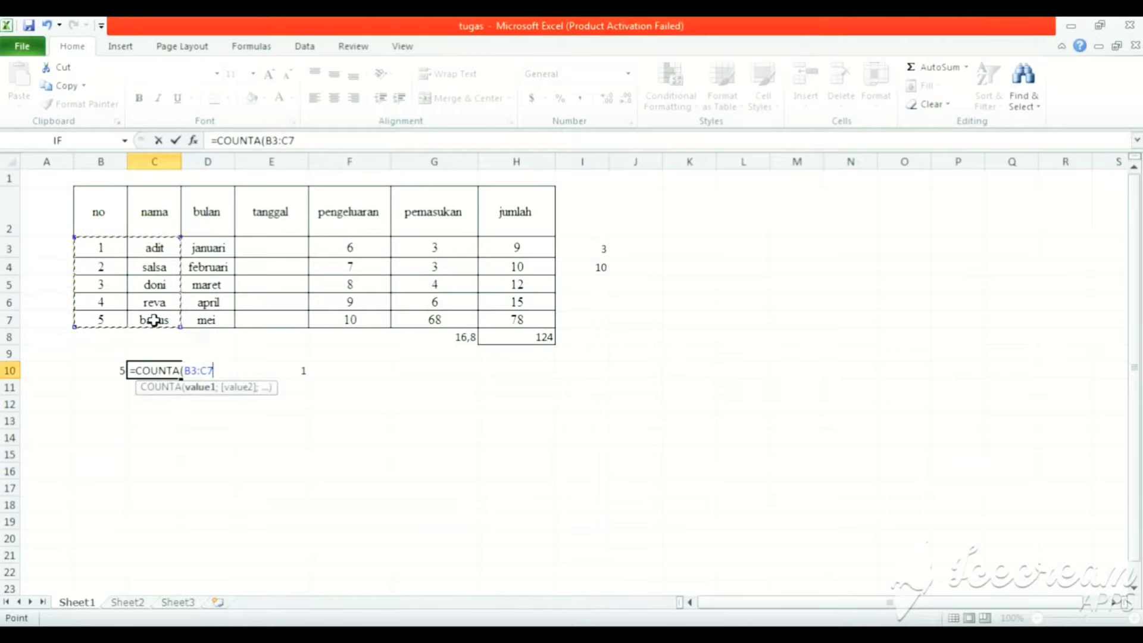
key("Return")
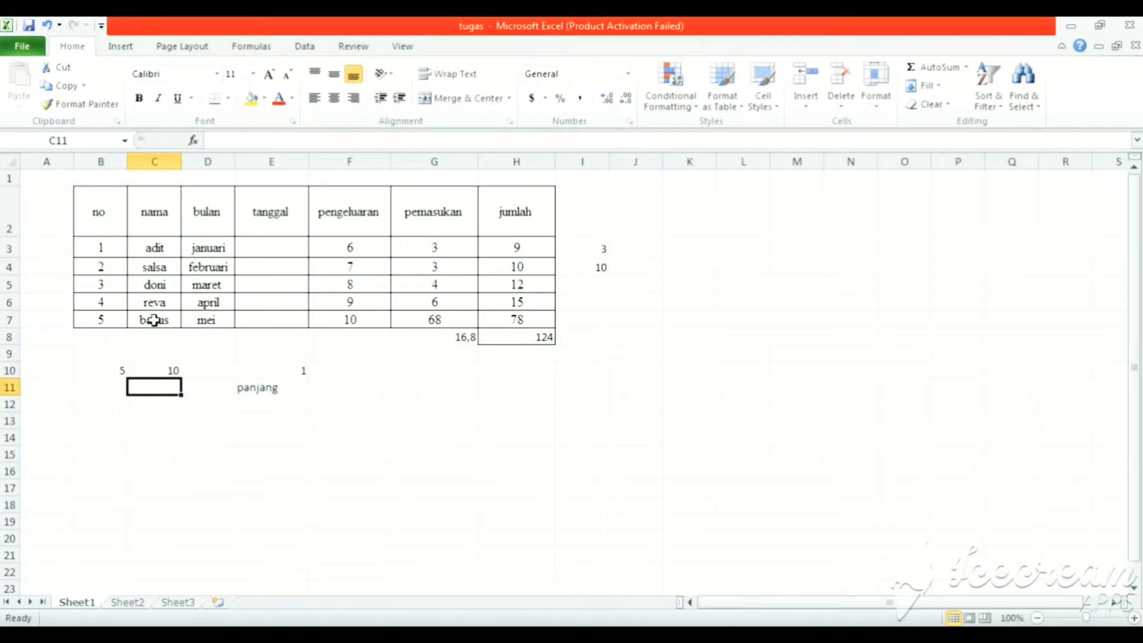
left_click(156, 371)
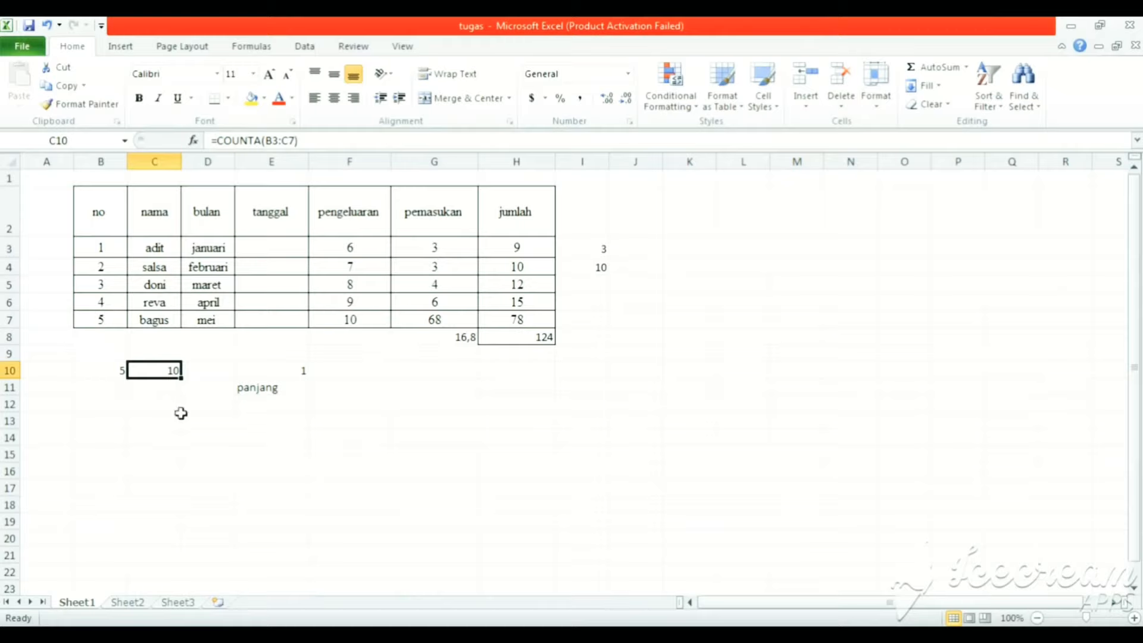
Enter =COUNTIF(D3:D7;D3) in cell C13 to count the bulan entries that match januari.
left_click(211, 366)
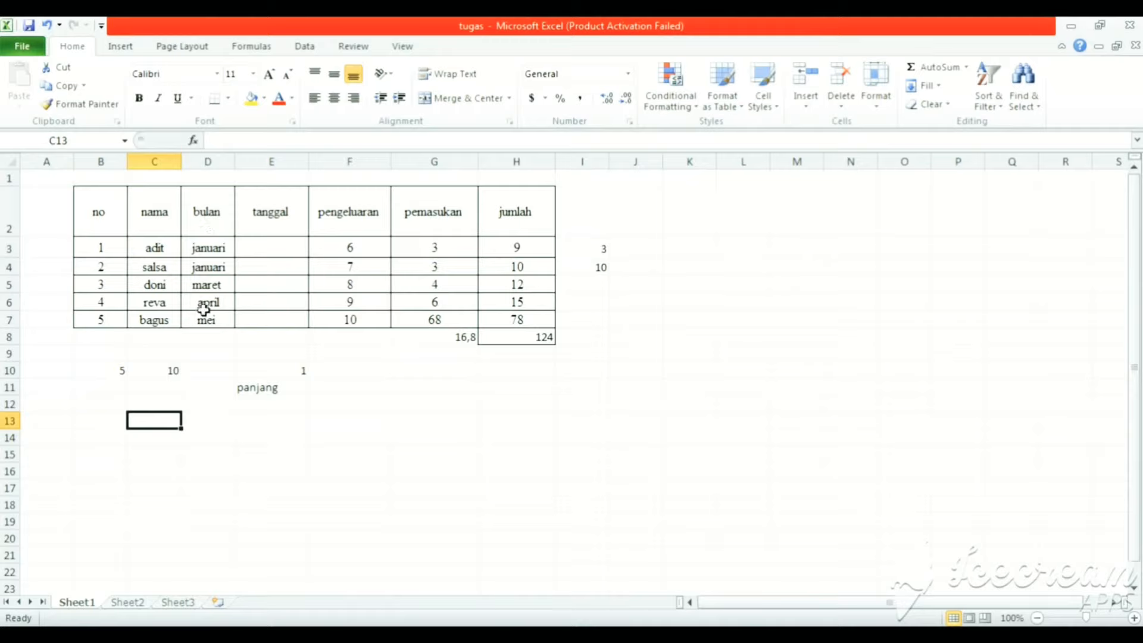
left_click(205, 222)
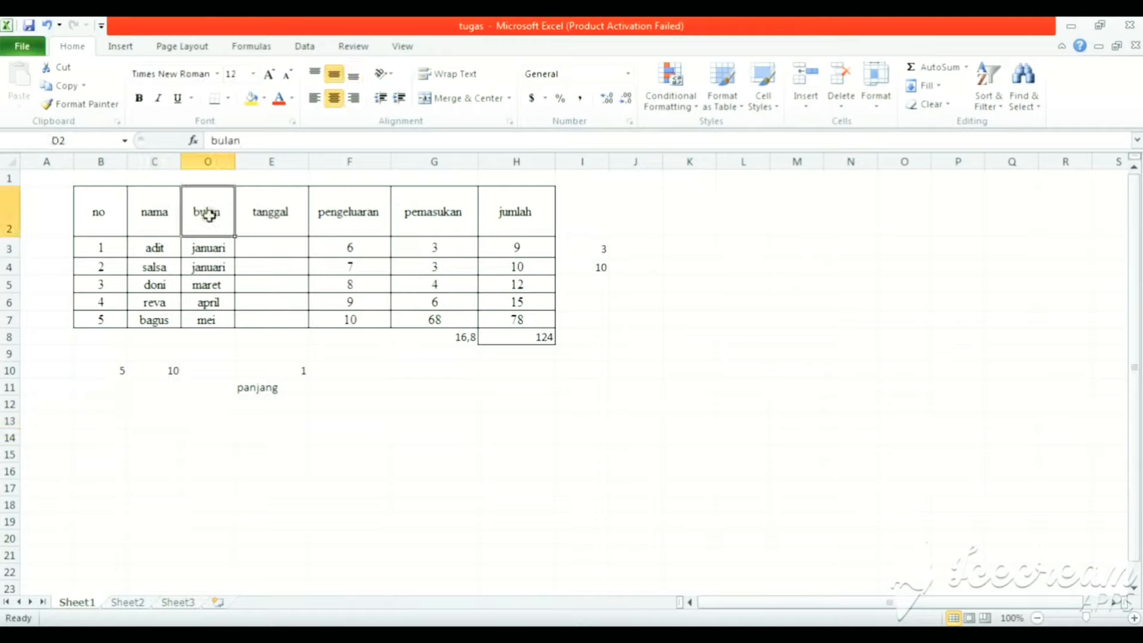
left_click(149, 422)
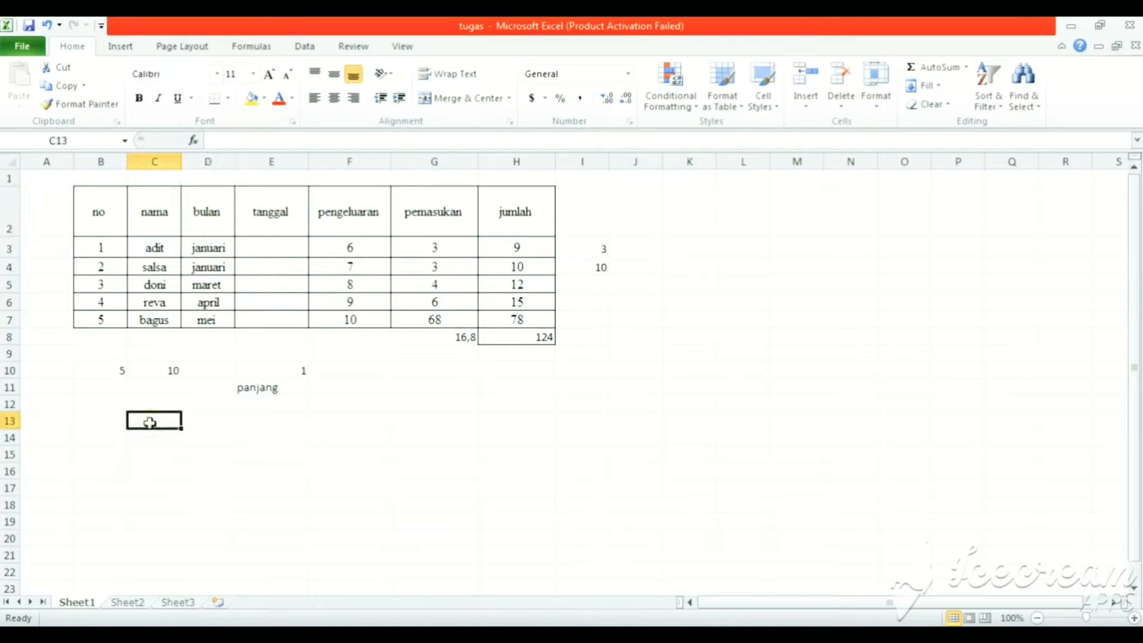
type("=C")
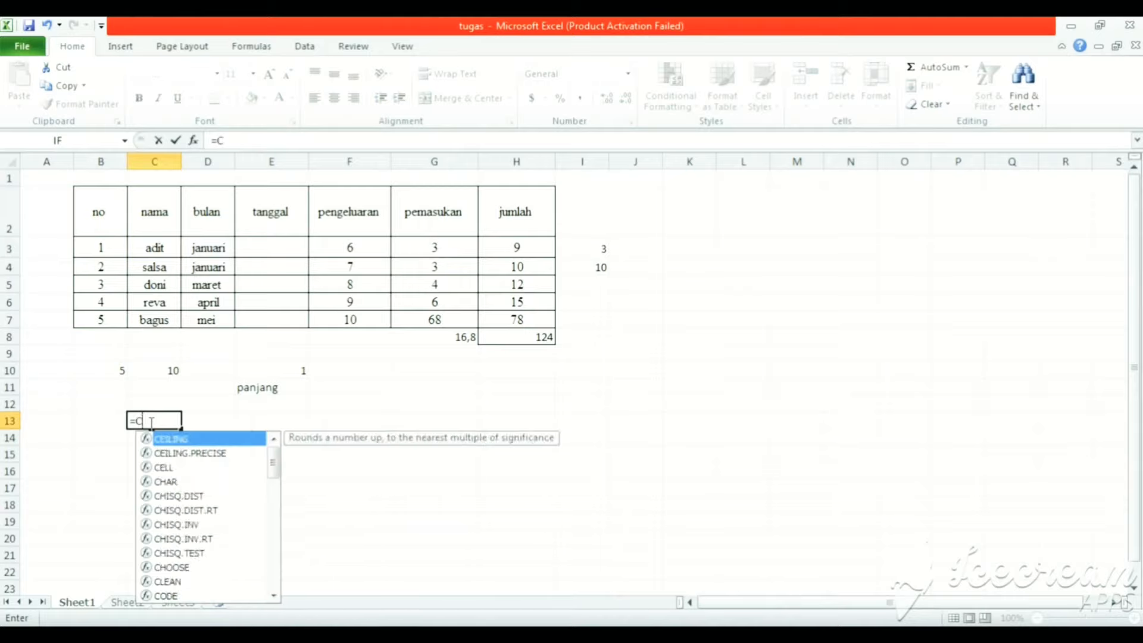
type("OUNTI")
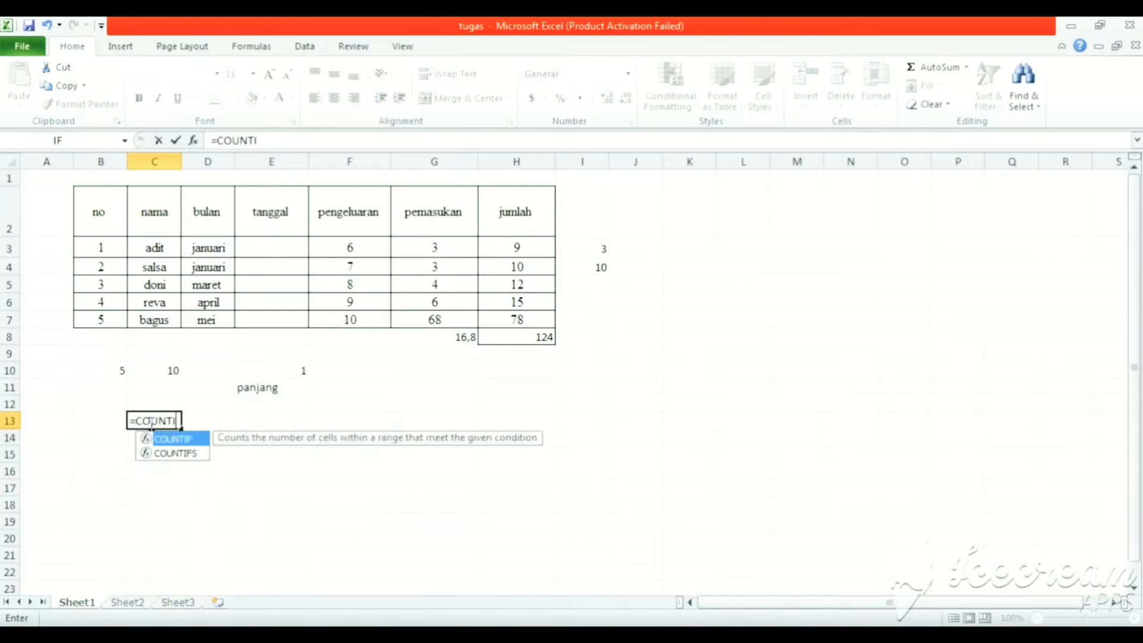
type("F(")
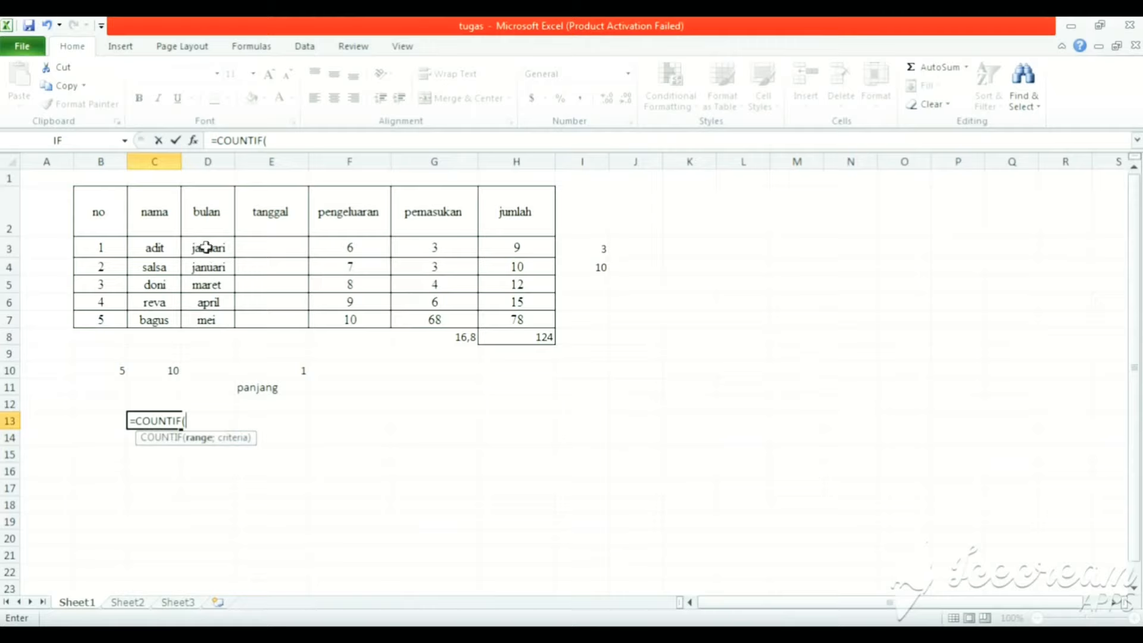
left_click_drag(206, 246, 212, 321)
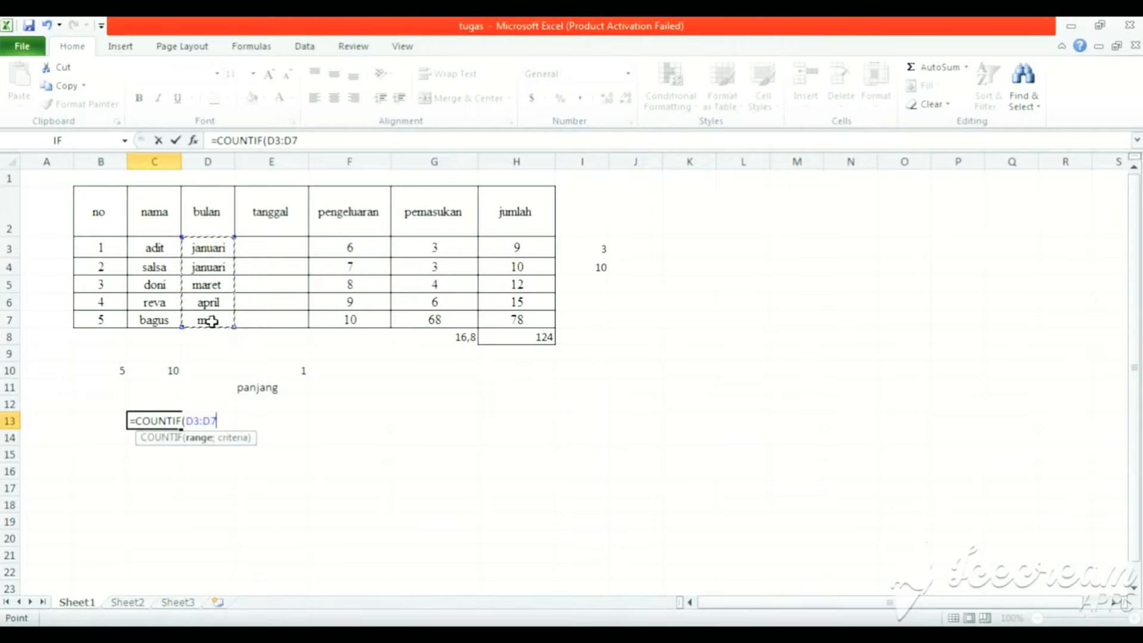
type(";")
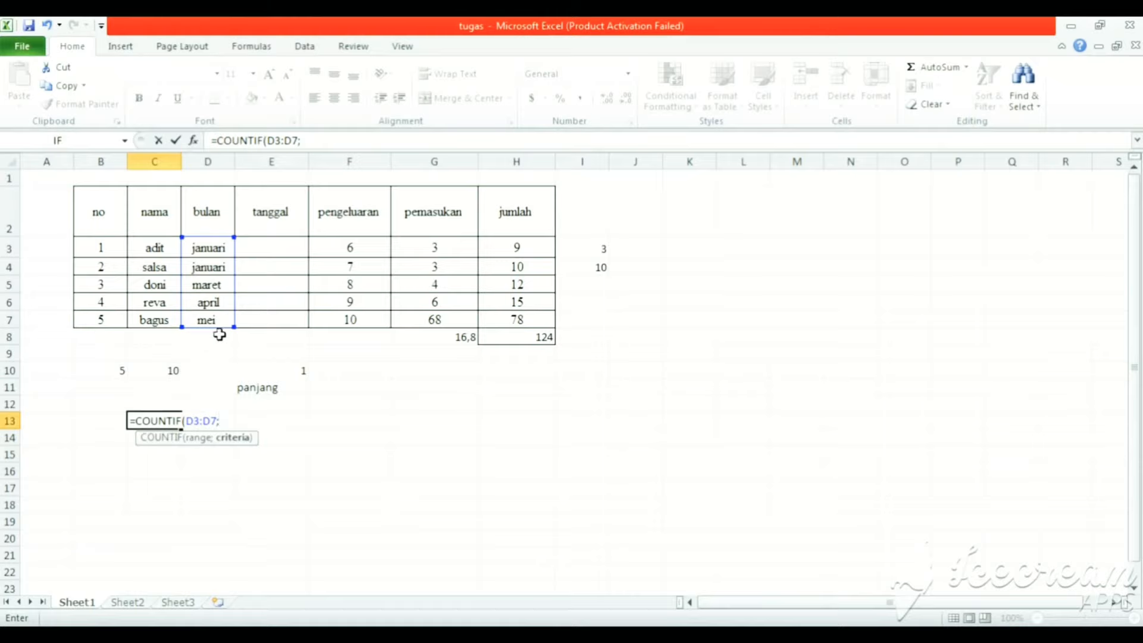
left_click(211, 251)
key("Return")
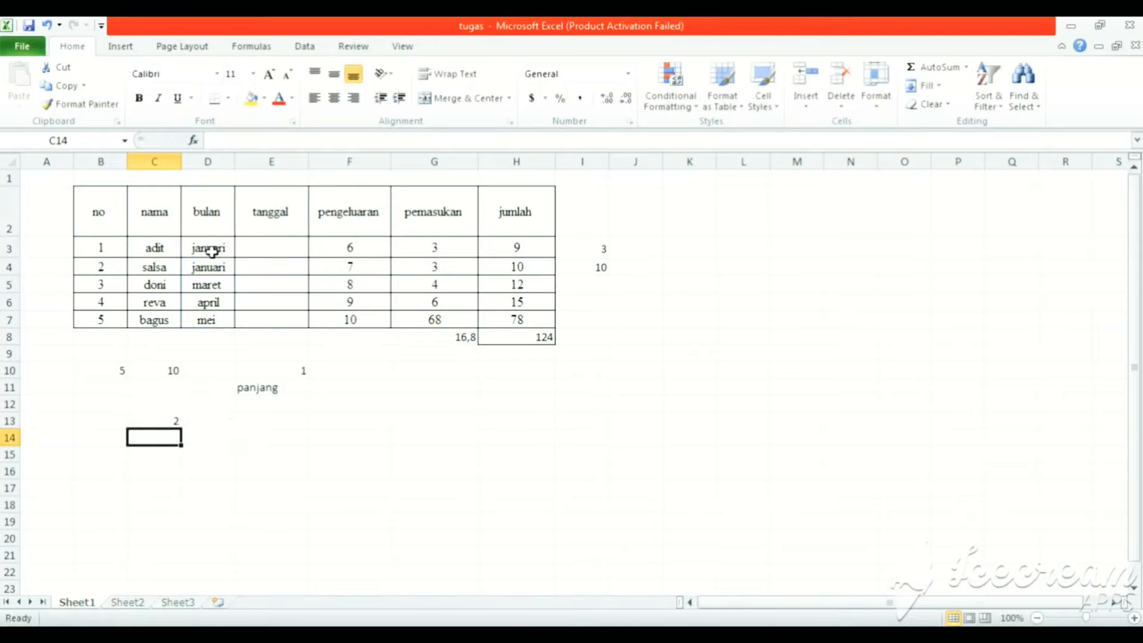
Check the COUNTIF formula in C13 against the januari entries in the bulan column.
left_click(157, 417)
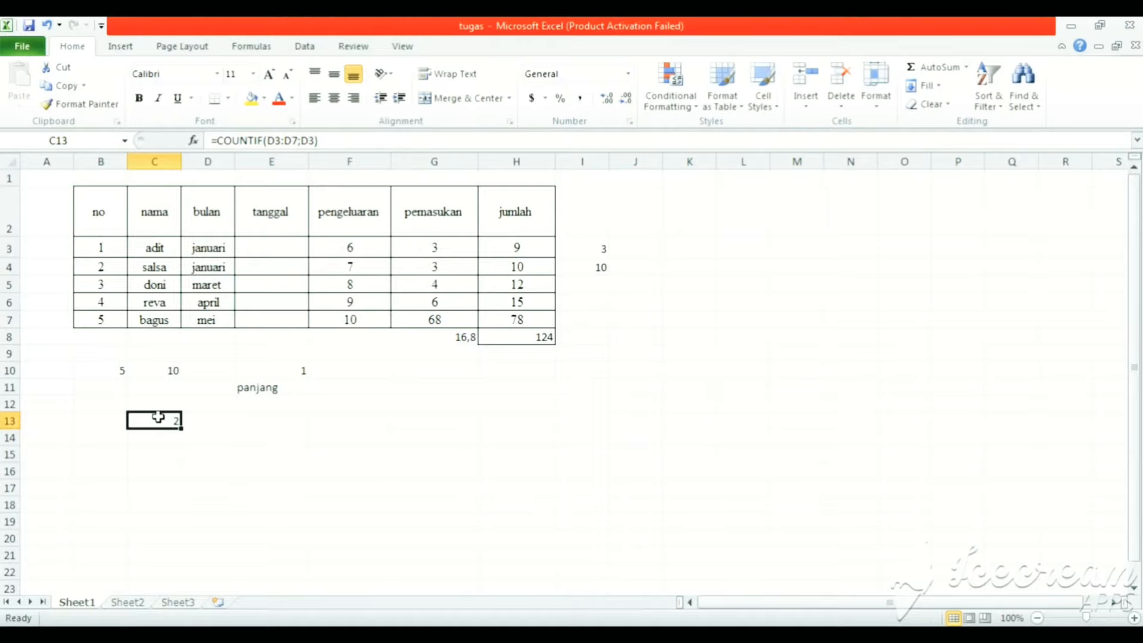
left_click_drag(213, 215, 213, 316)
left_click(171, 419)
left_click(209, 266)
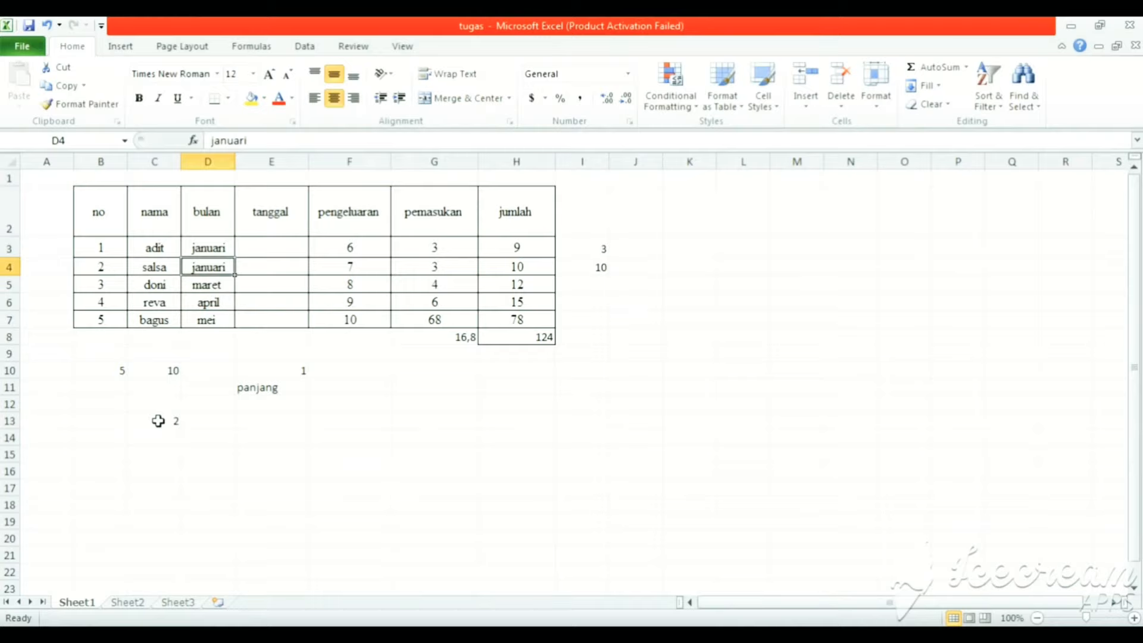
left_click(206, 215)
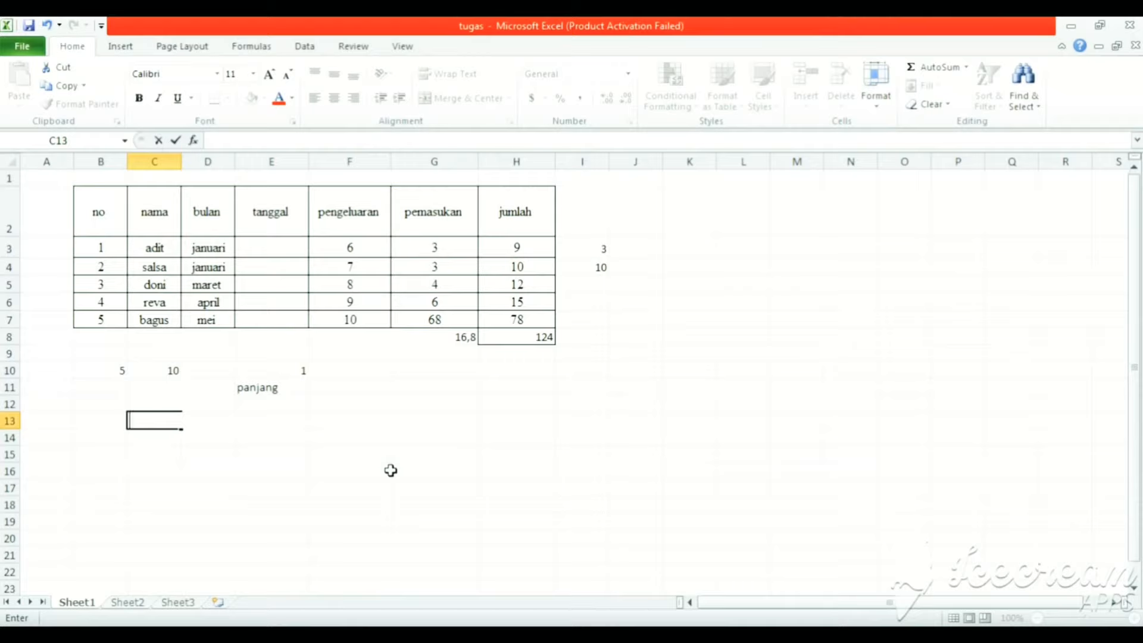
Enter =UPPER("bulan") in cell C13 in place of the COUNTIF formula to convert the word to capitals.
type("=")
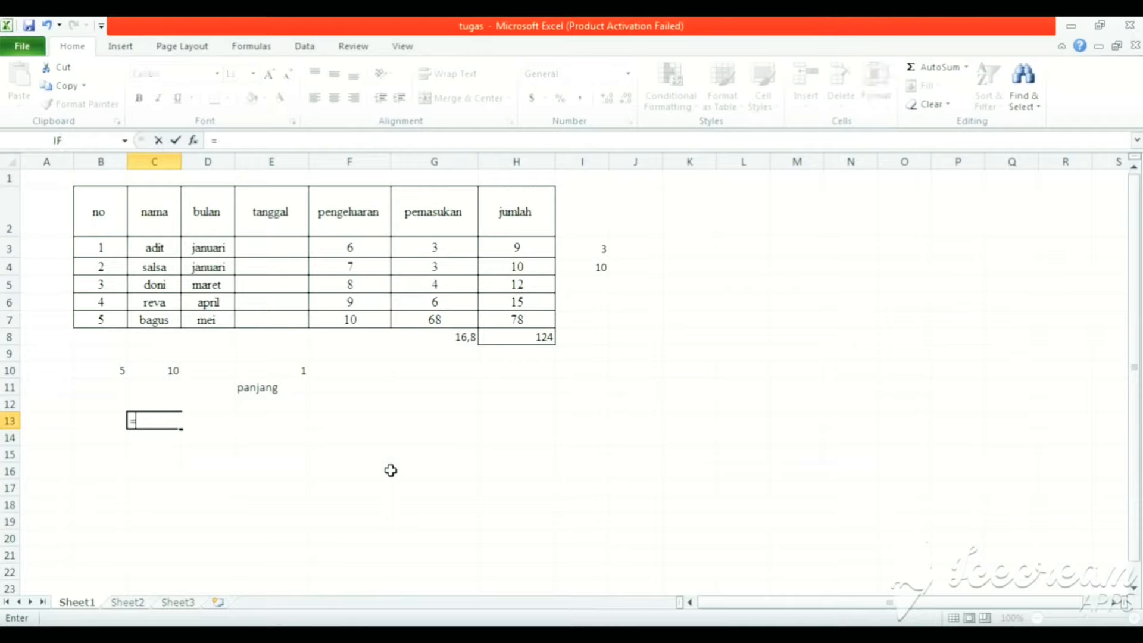
type("upper")
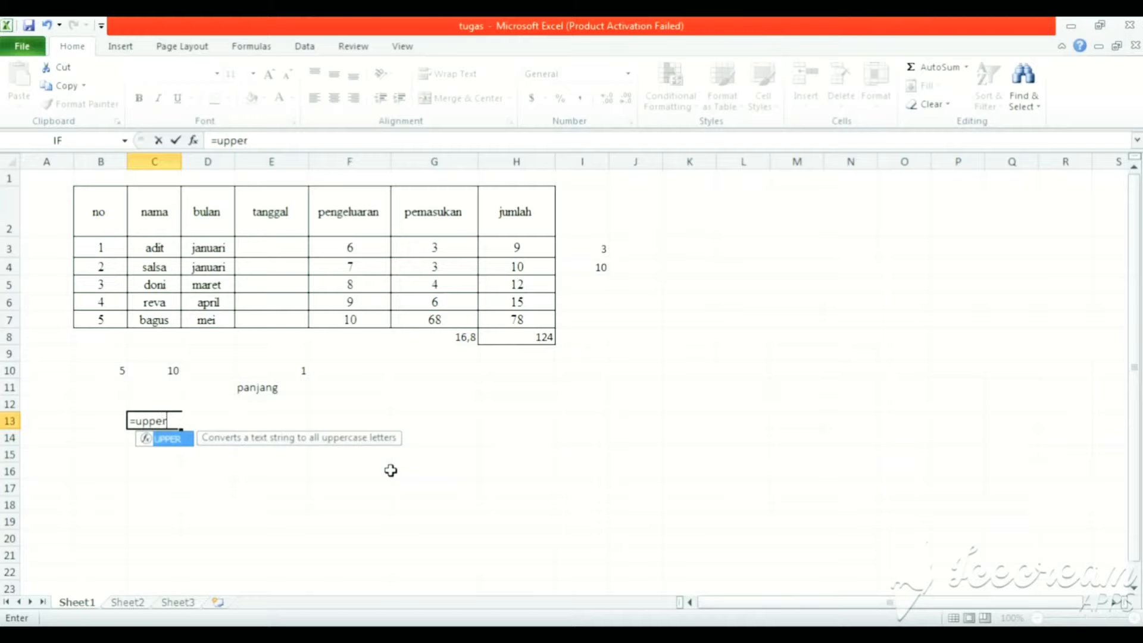
type("(")
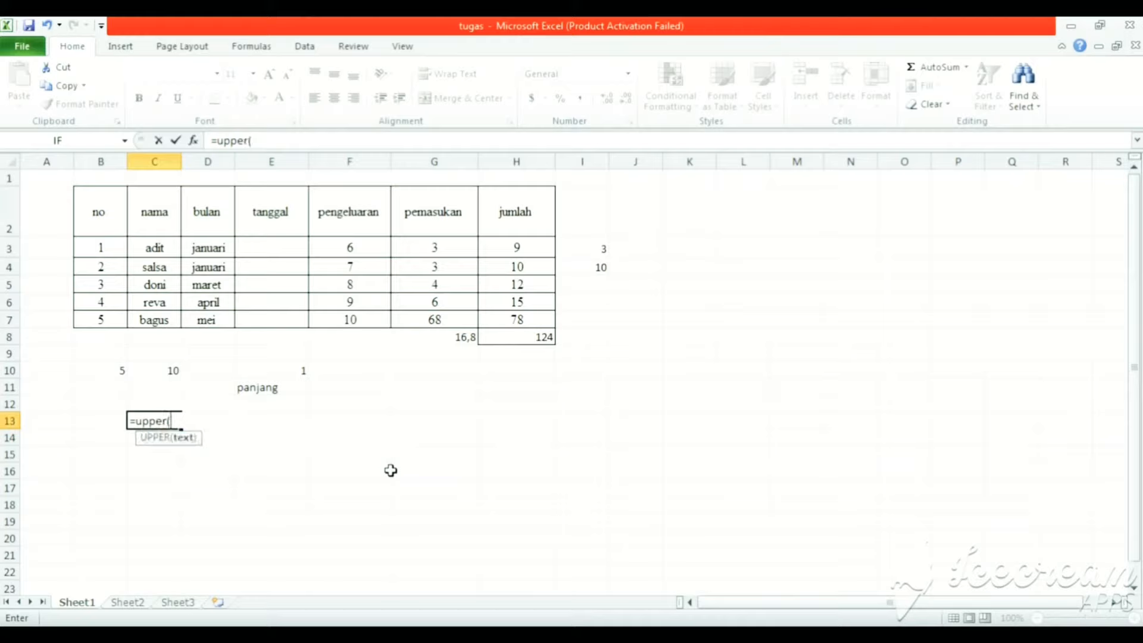
type("\"")
type("bulan\")")
key("Return")
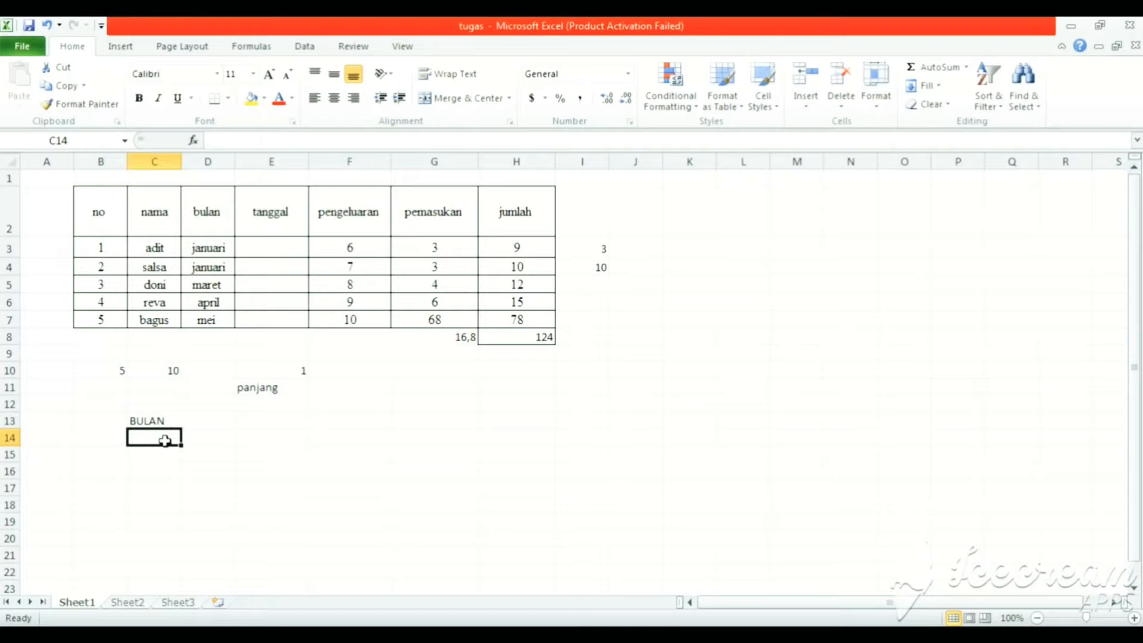
Enter =LOWER("BULAN") in cell C14 to convert the word to lowercase, and check its formula.
type("=")
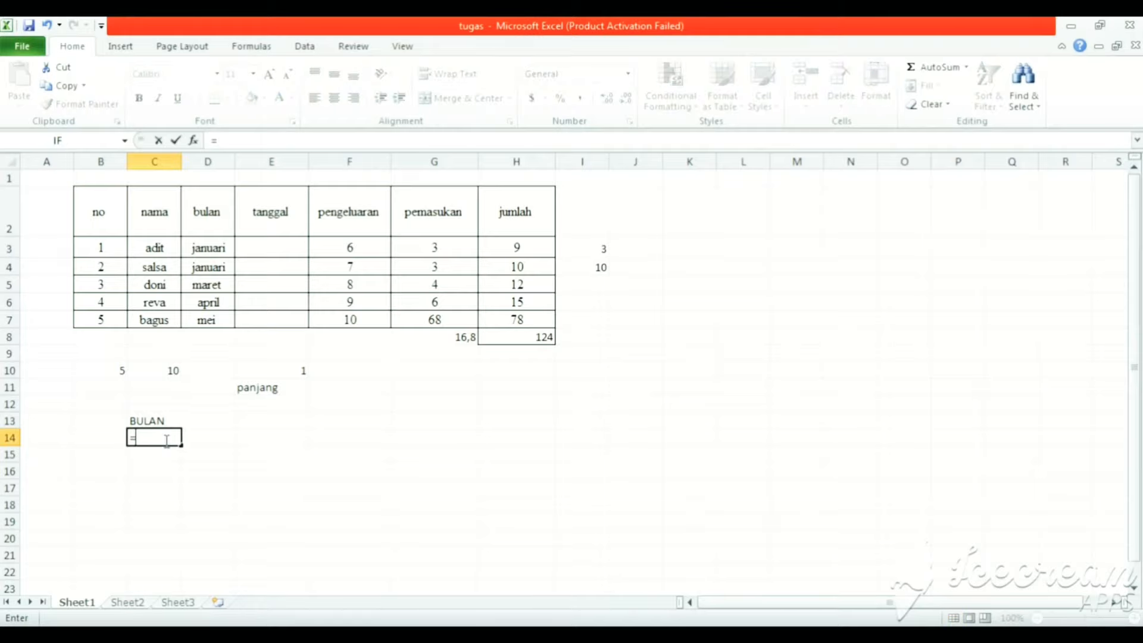
type("lower")
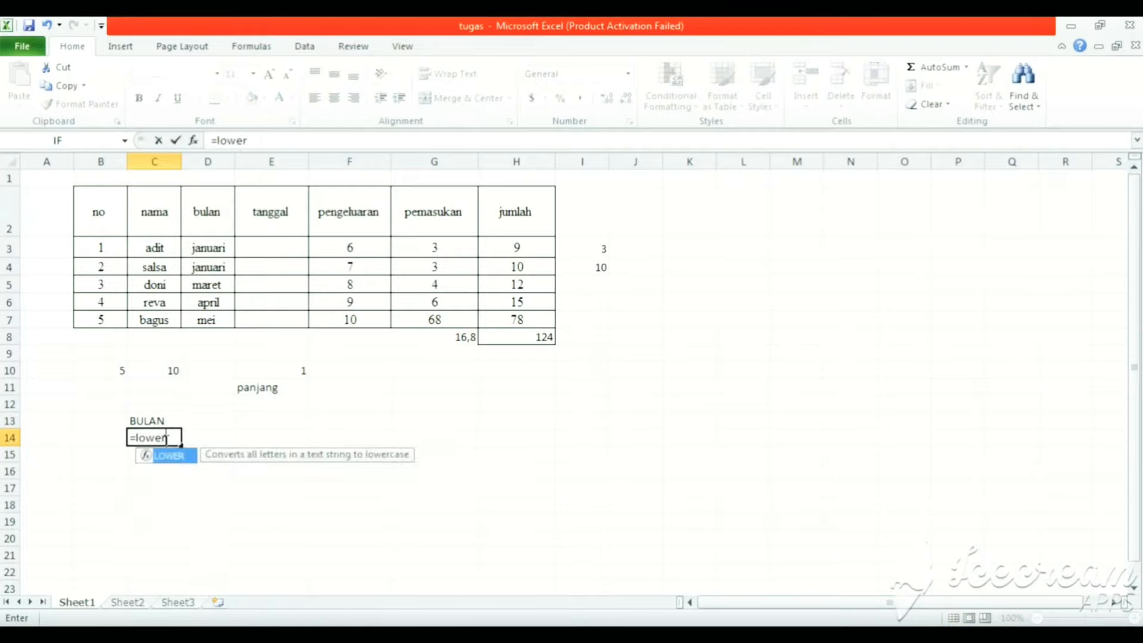
type("(\"")
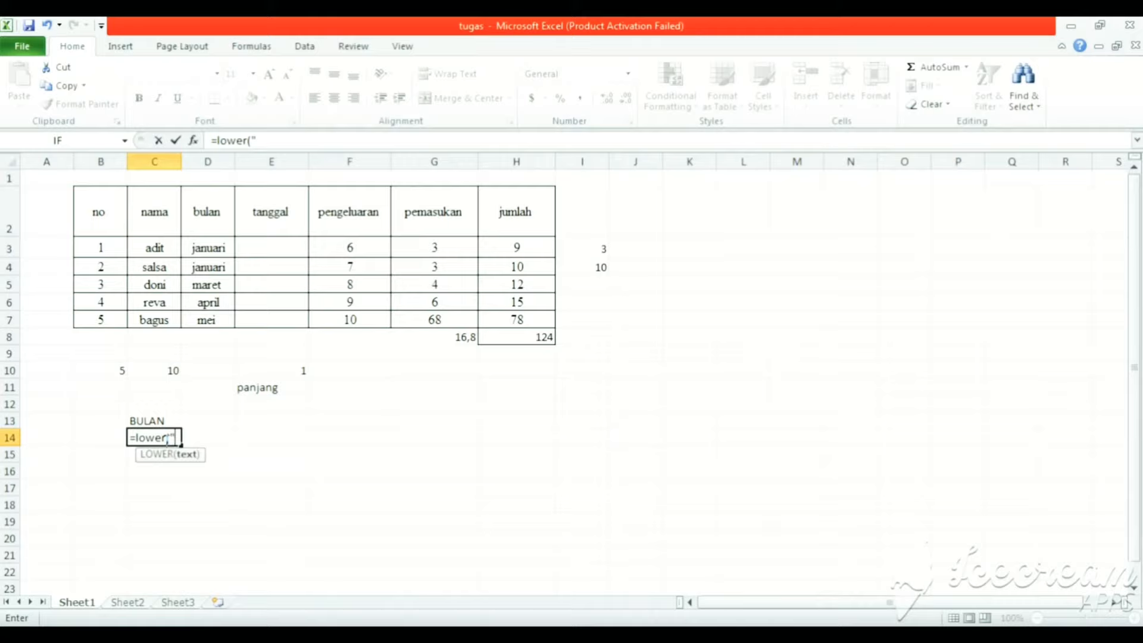
type("bulan")
key("BackSpace")
key("BackSpace")
key("BackSpace")
key("BackSpace")
key("BackSpace")
type("BULAN\")")
key("Return")
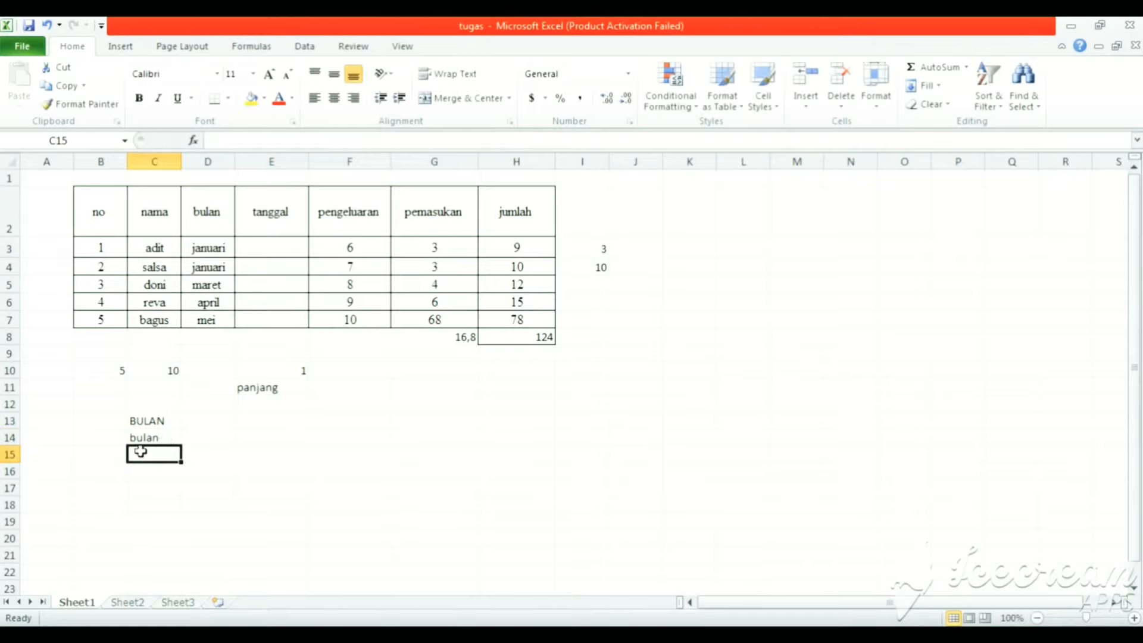
left_click(170, 437)
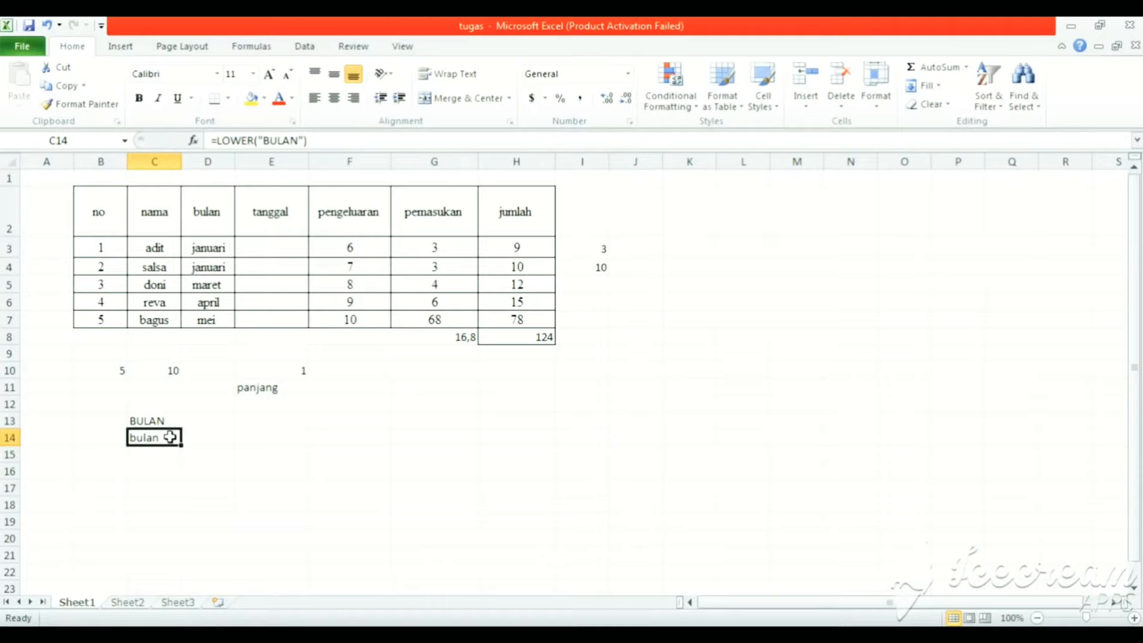
Enter =PROPER("saya adalah anda") in cell D13 to capitalize the first letter of each word.
left_click(224, 421)
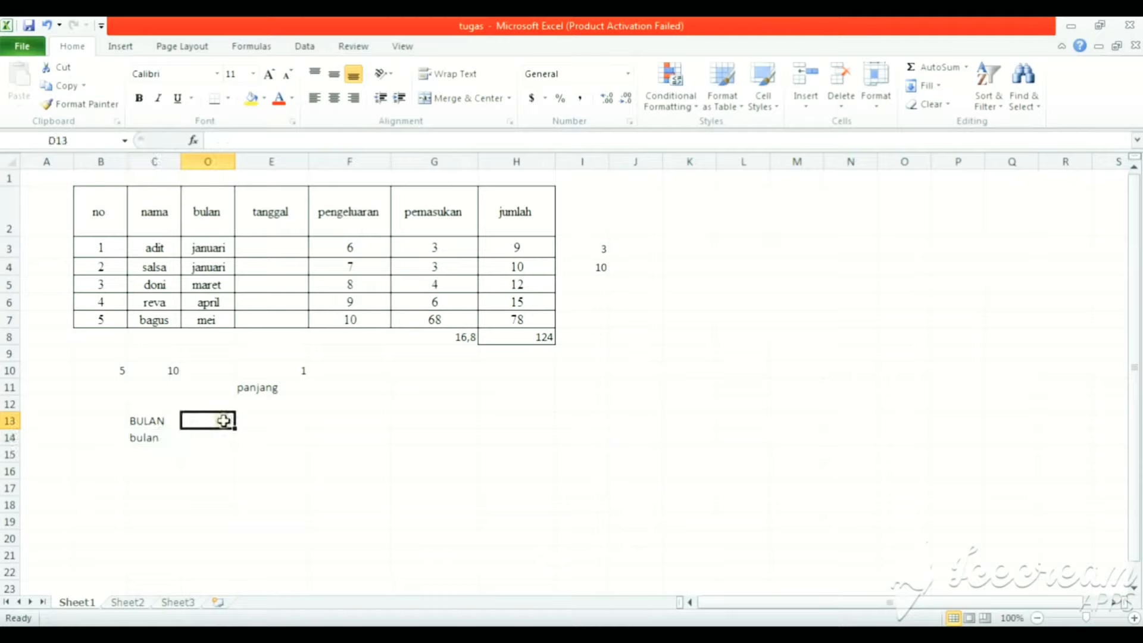
type("=")
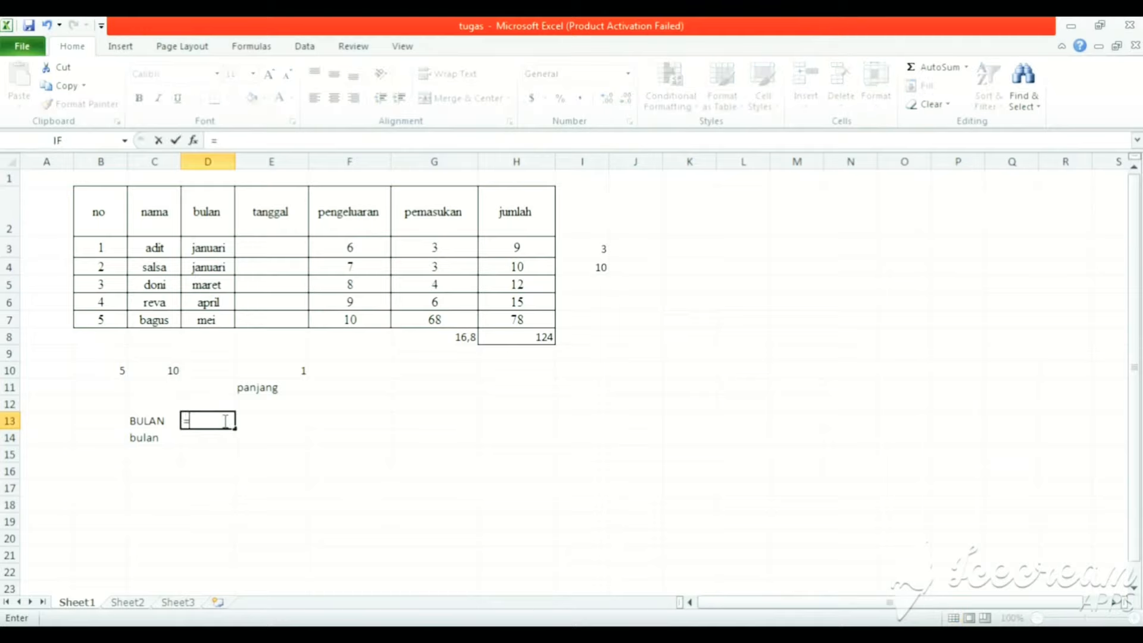
type("prop")
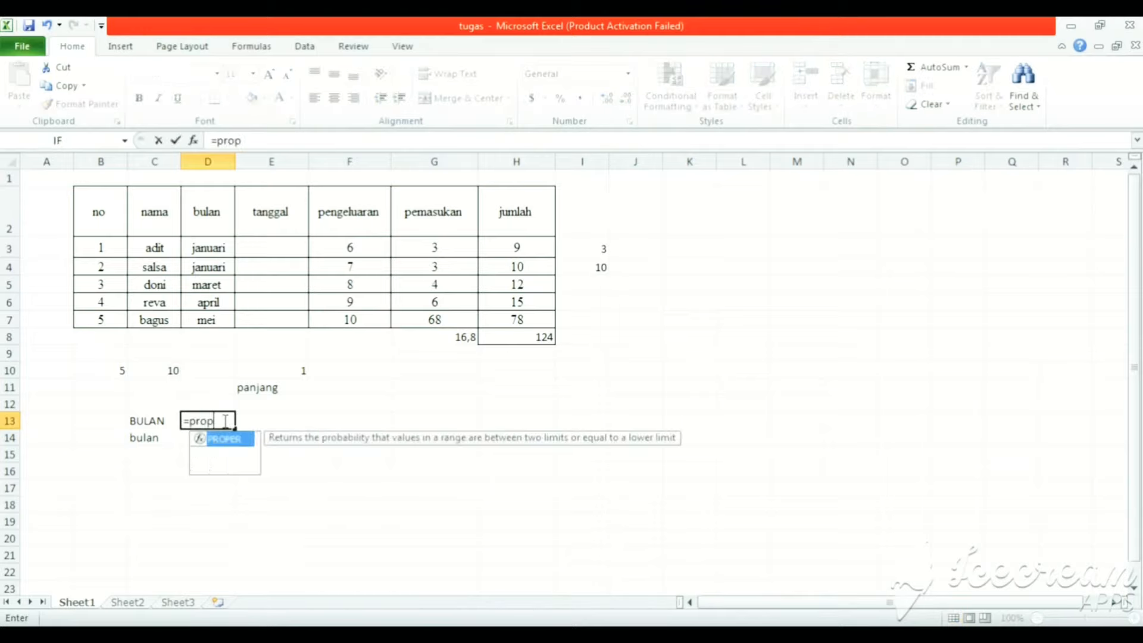
type("er(\"")
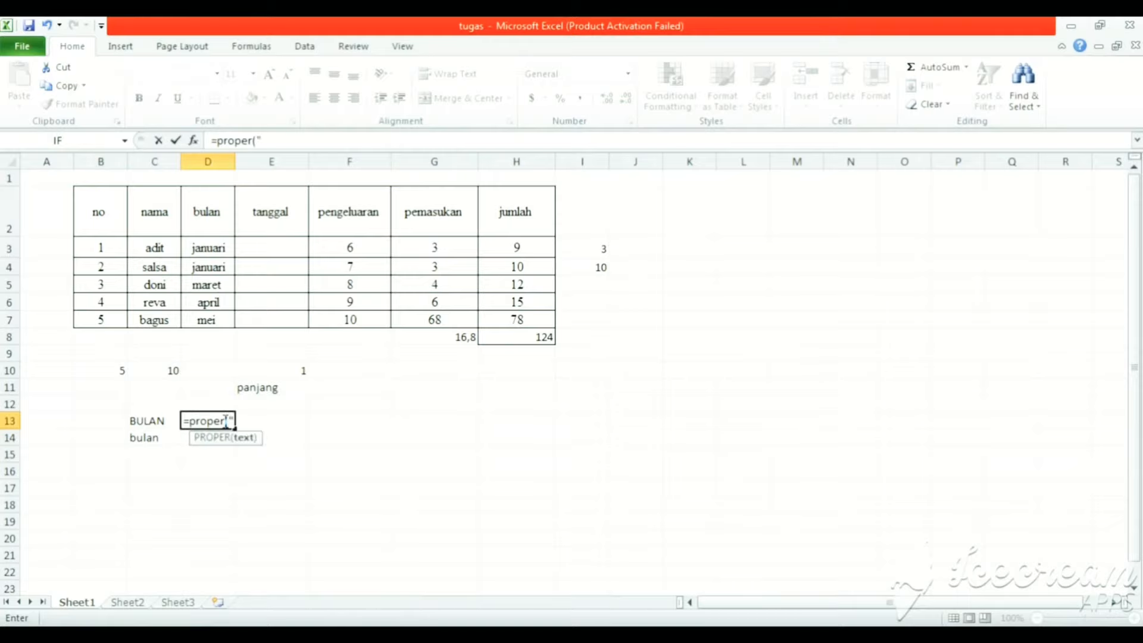
type("saya adalah anda")
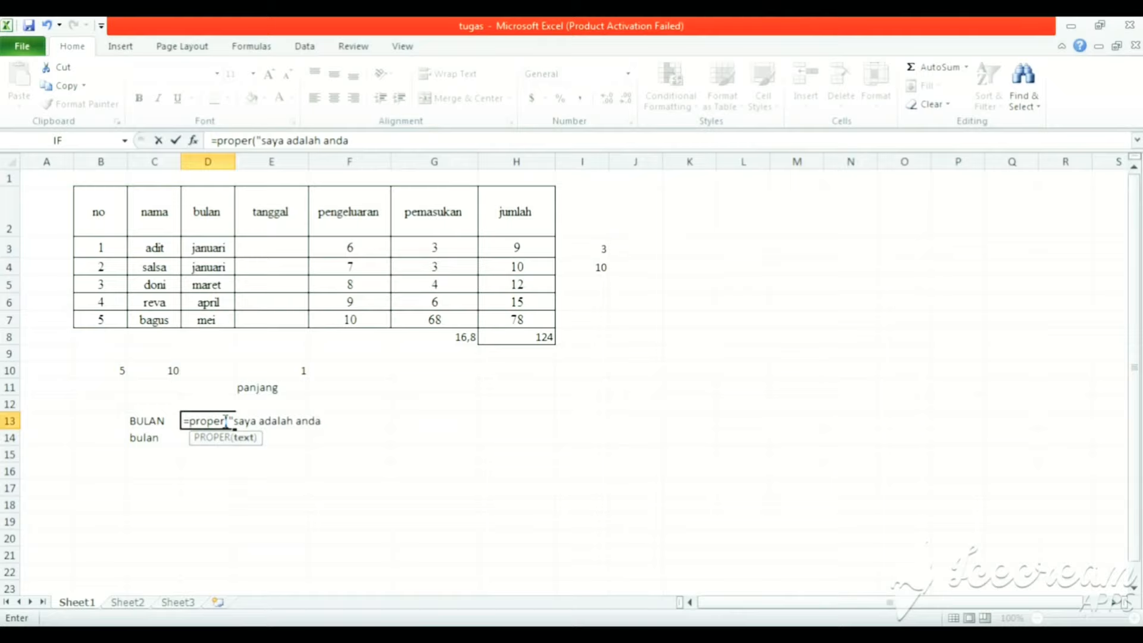
type("\")")
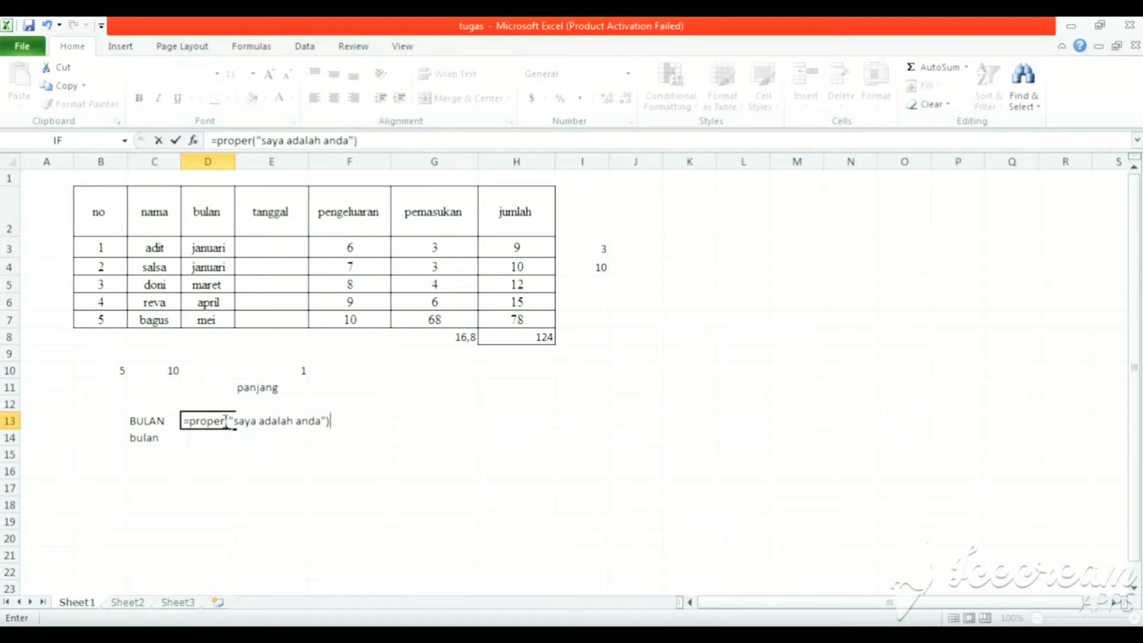
key("Return")
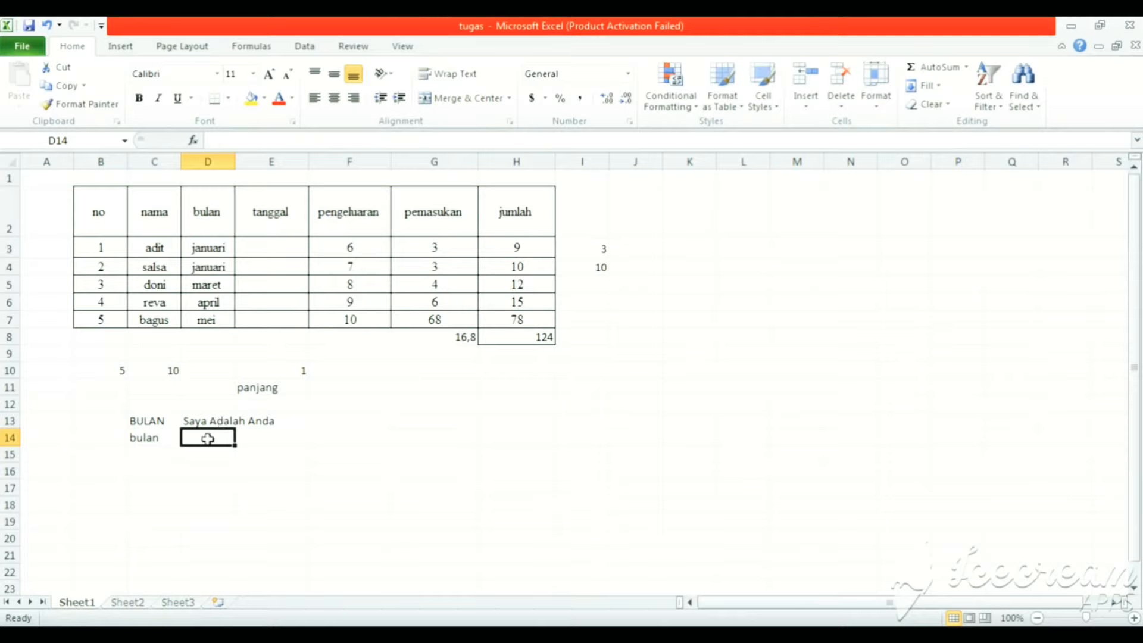
Enter the invalid division =12/x in cell F15 as an error example.
key("ctrl+z")
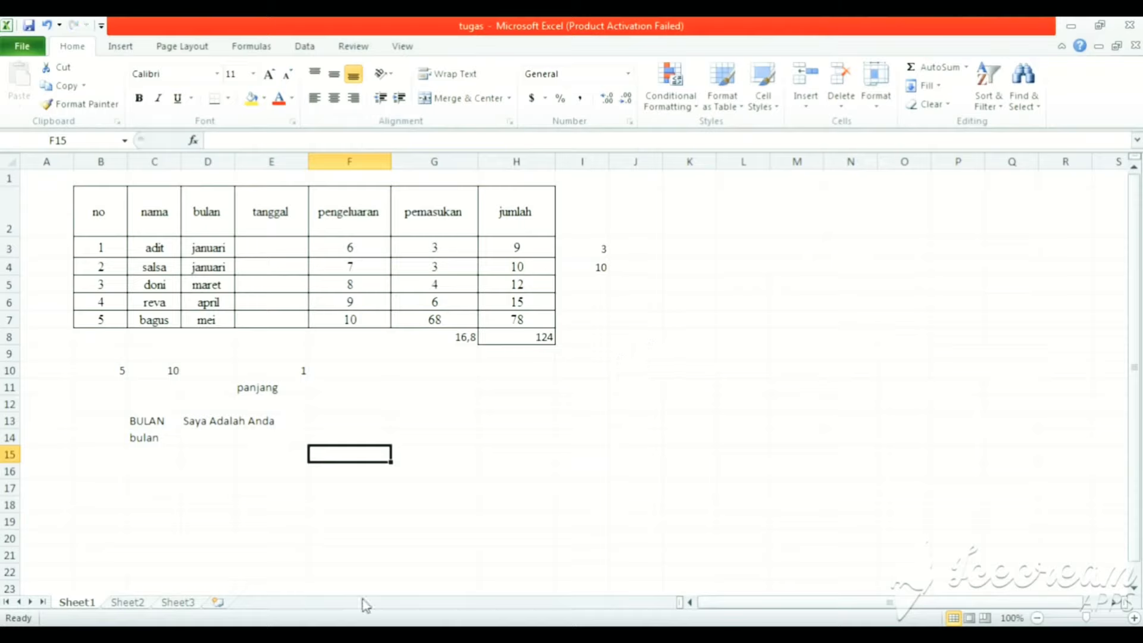
double_click(336, 454)
type("=")
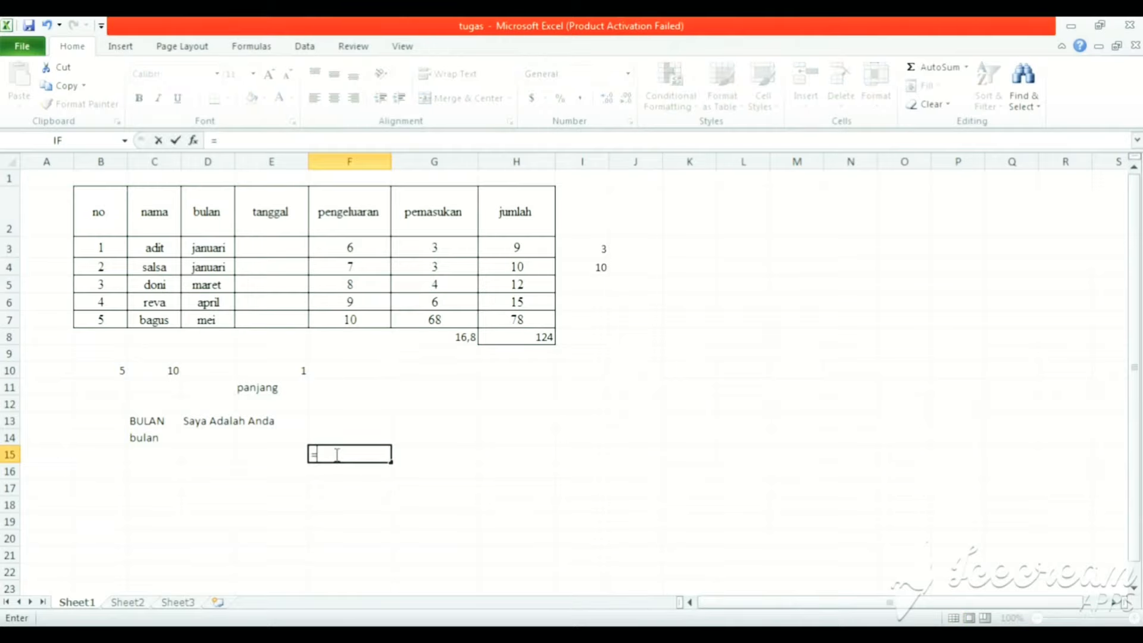
type("12/x")
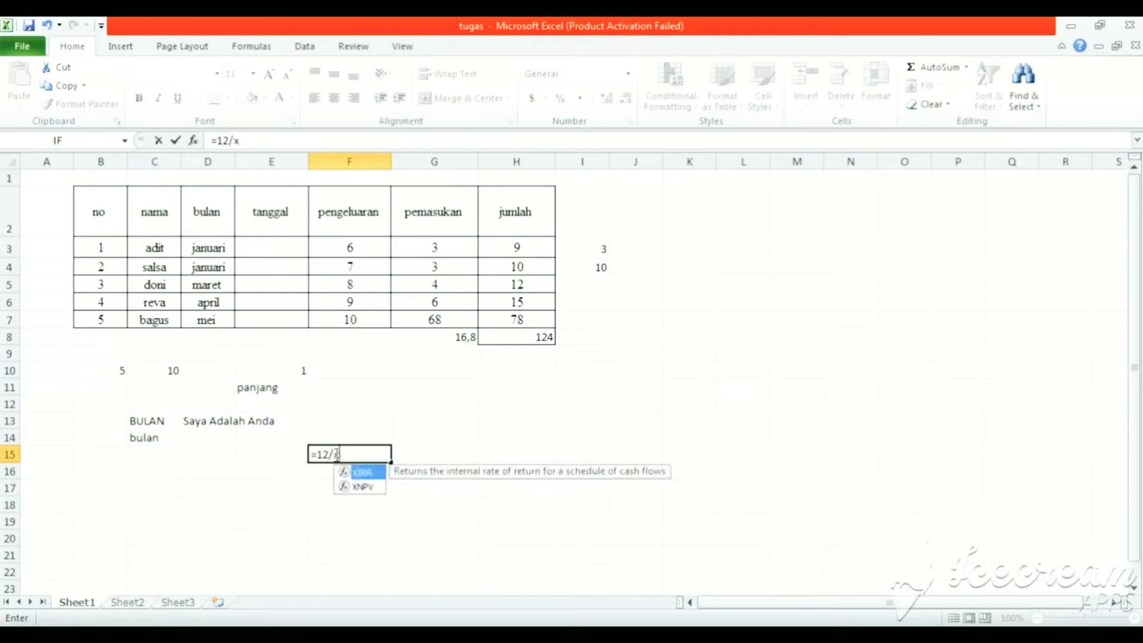
key("Return")
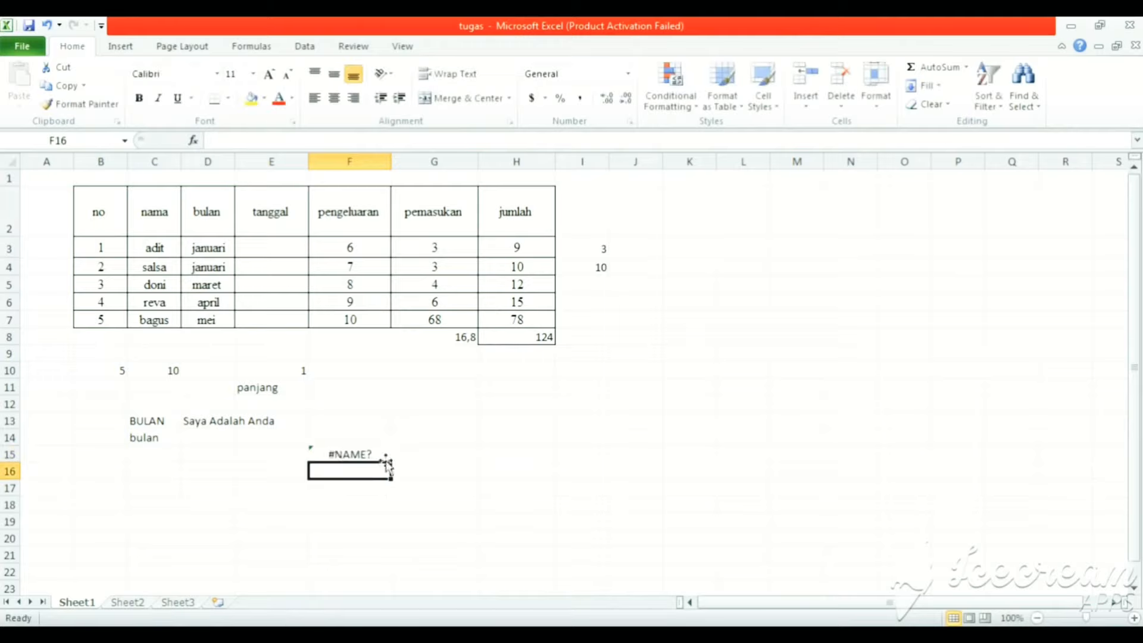
Wrap the F15 division in IFERROR as =IFERROR(12/x;"salah"), and check the formula.
left_click(372, 454)
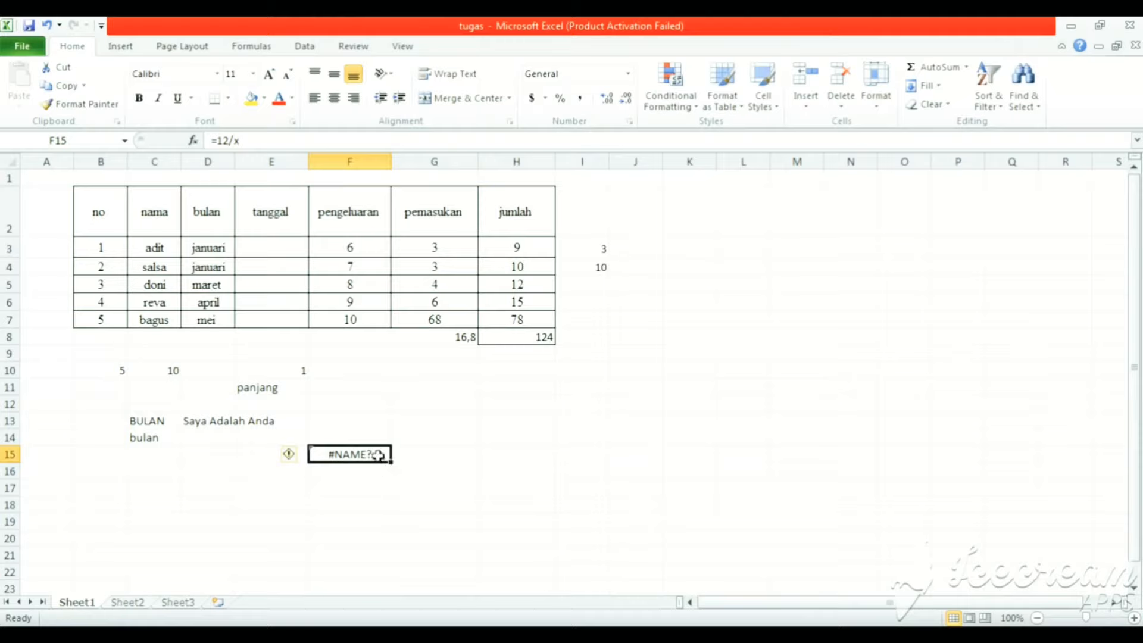
left_click(222, 140)
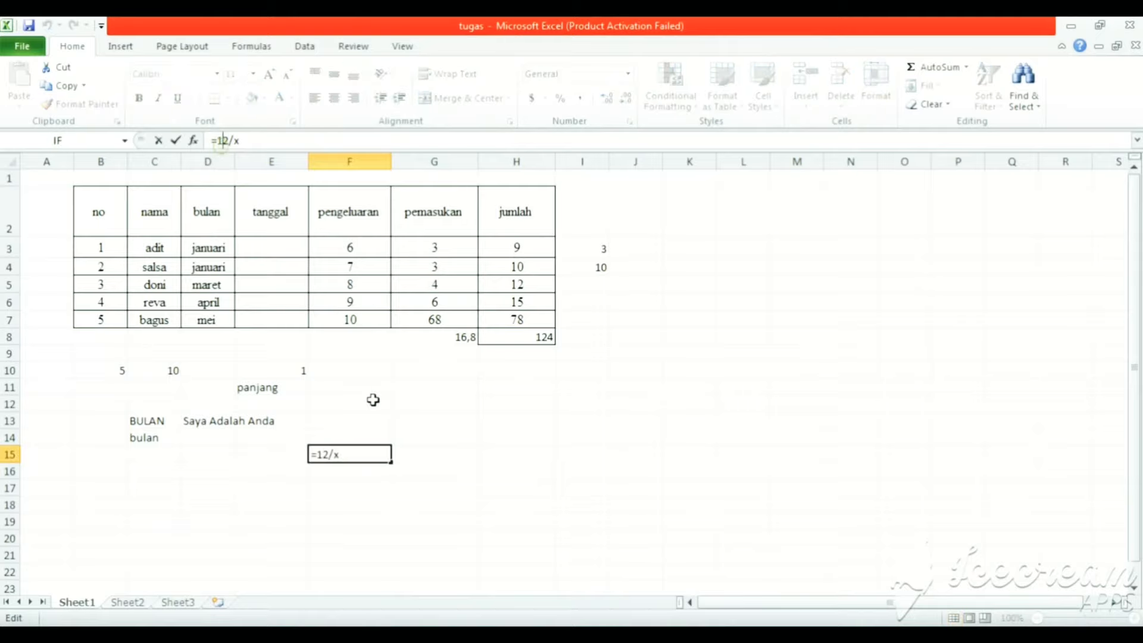
left_click(320, 455)
type("IFER")
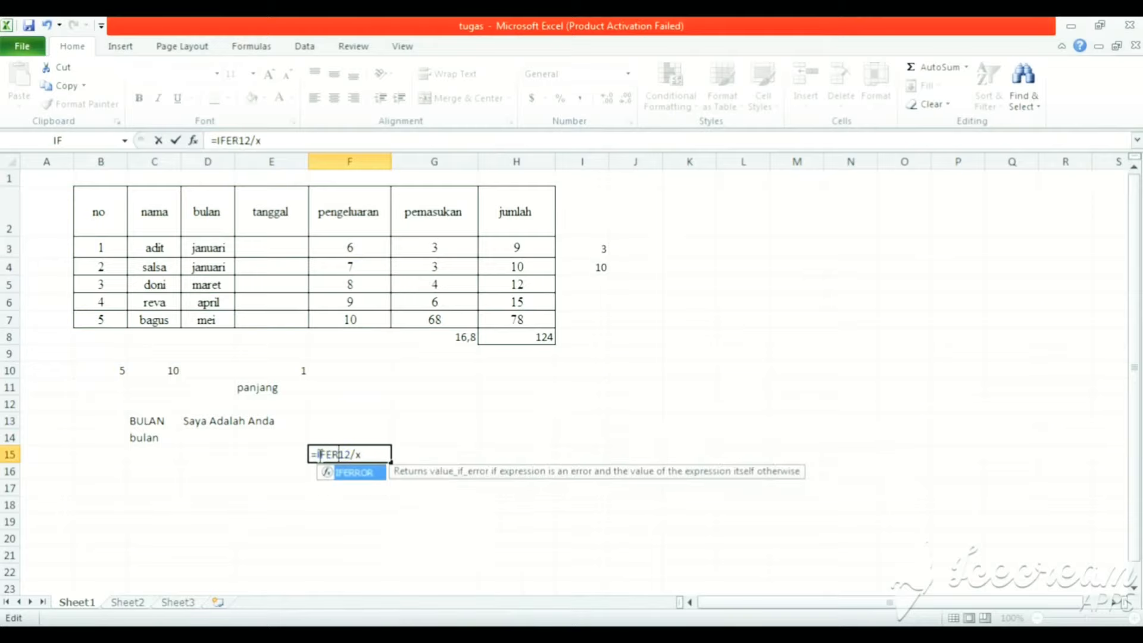
type("ROR")
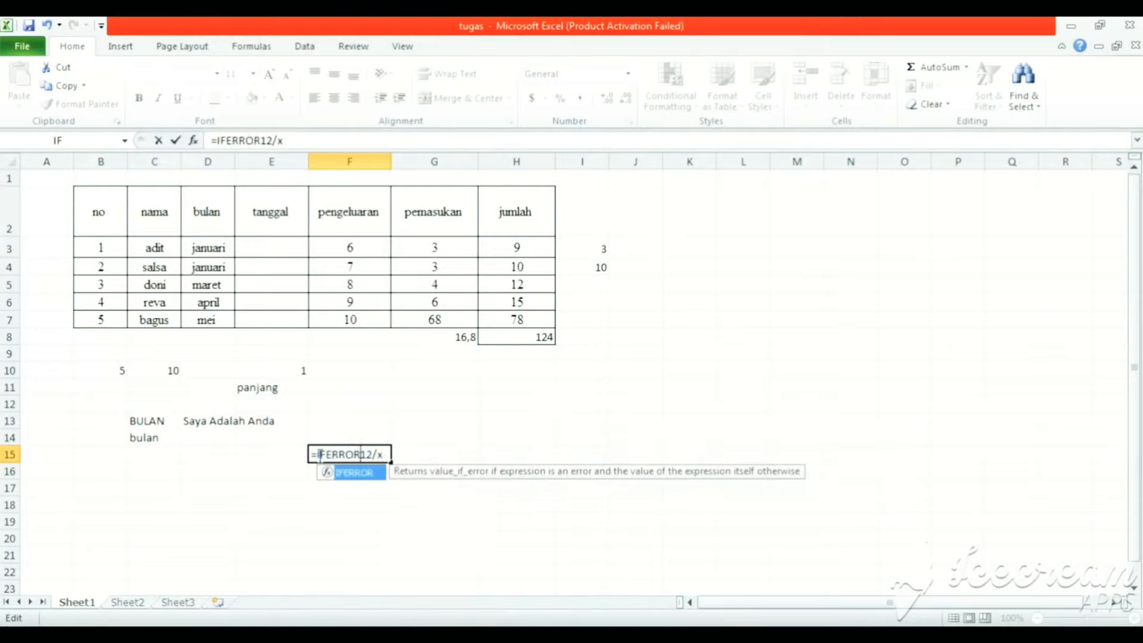
type("(")
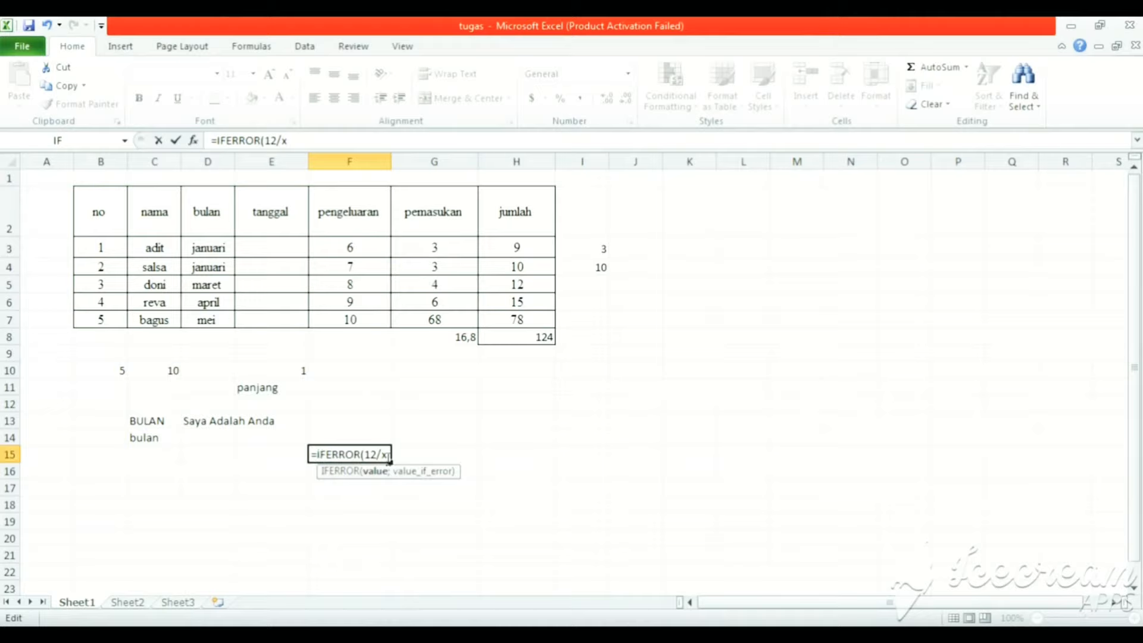
left_click(388, 456)
type(";\"")
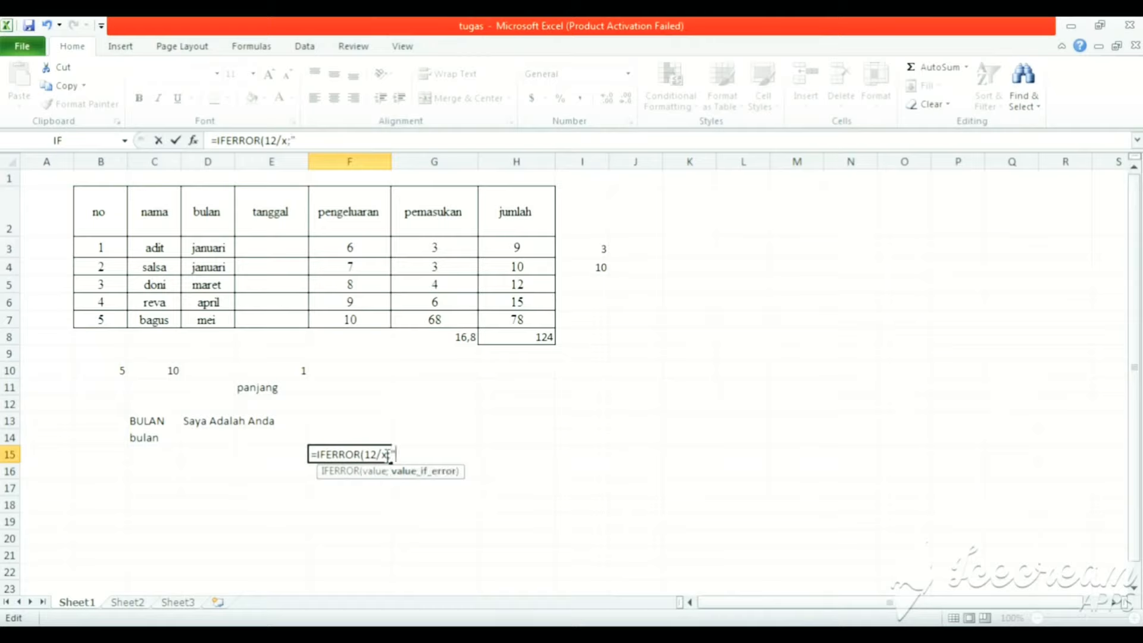
type("salah\")")
key("Return")
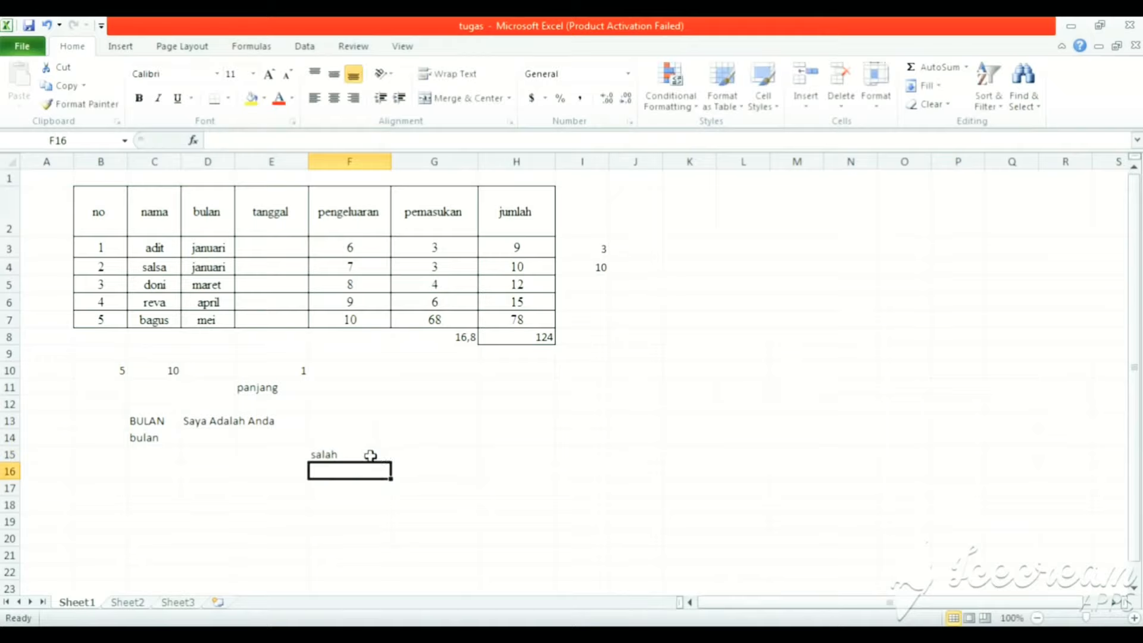
left_click(370, 456)
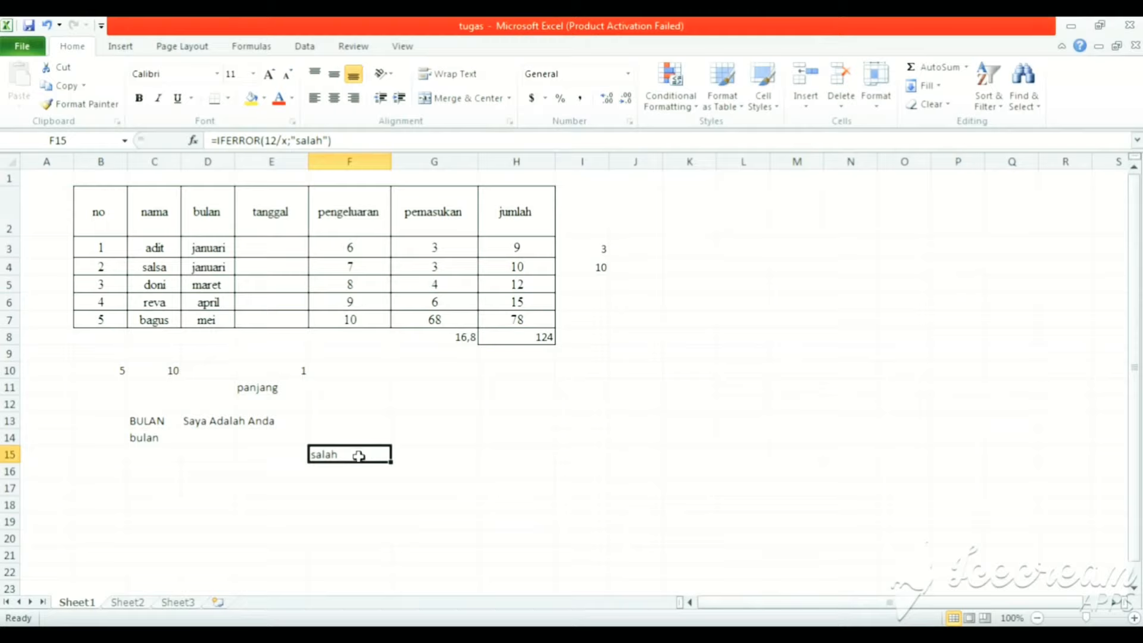
Replace the divisor x with 2 in the IFERROR formula of cell F15.
left_click(357, 467)
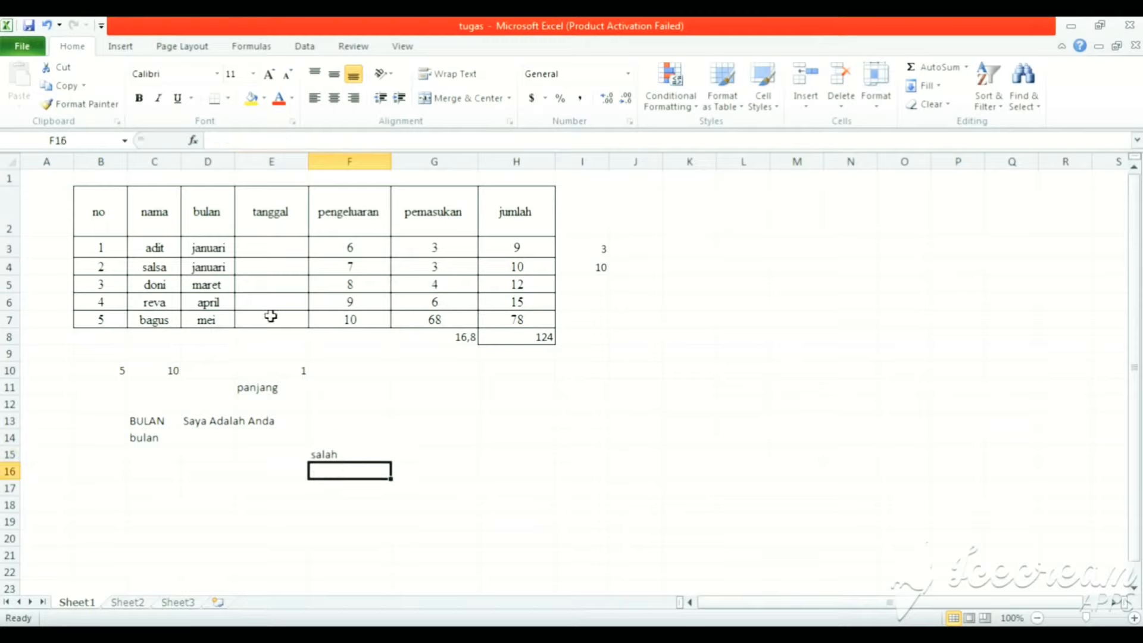
left_click(354, 451)
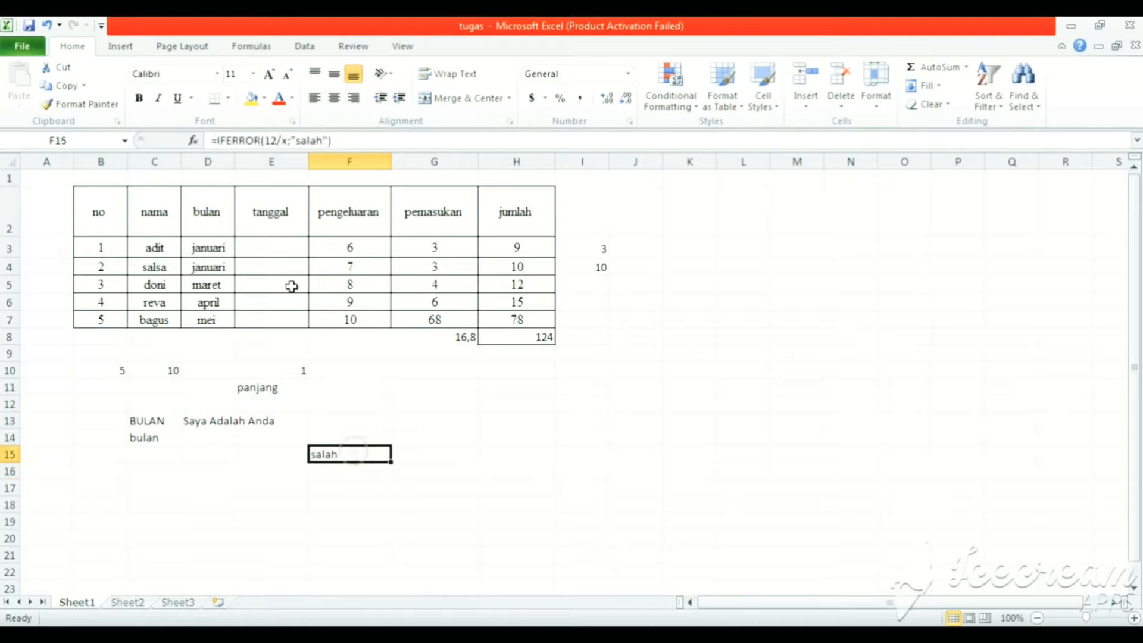
left_click(288, 140)
key("BackSpace")
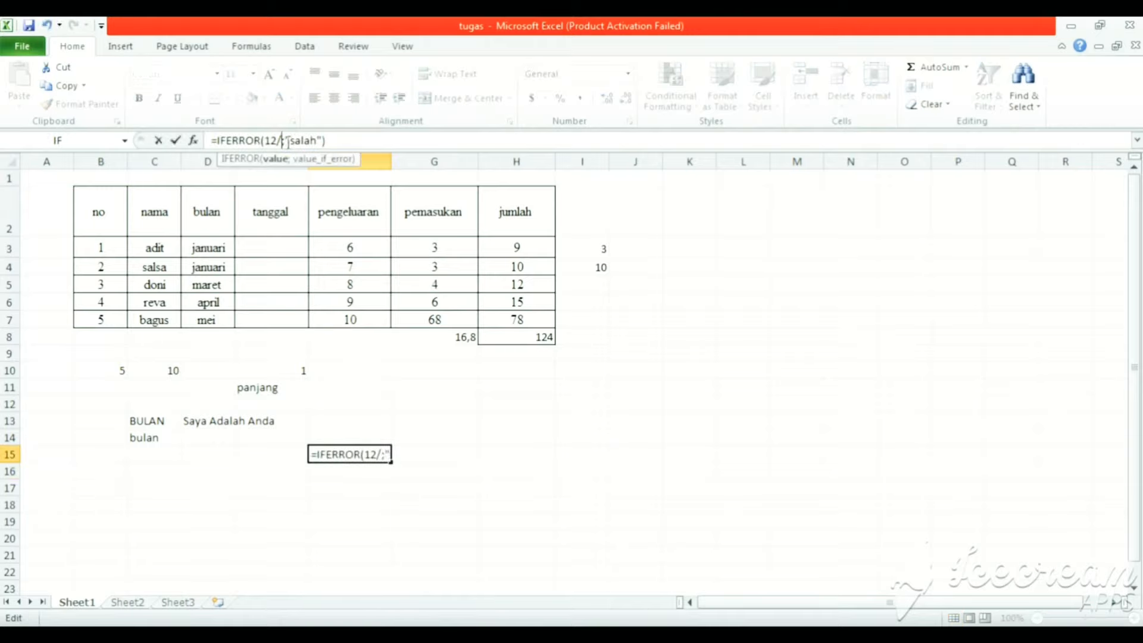
type("2")
key("Return")
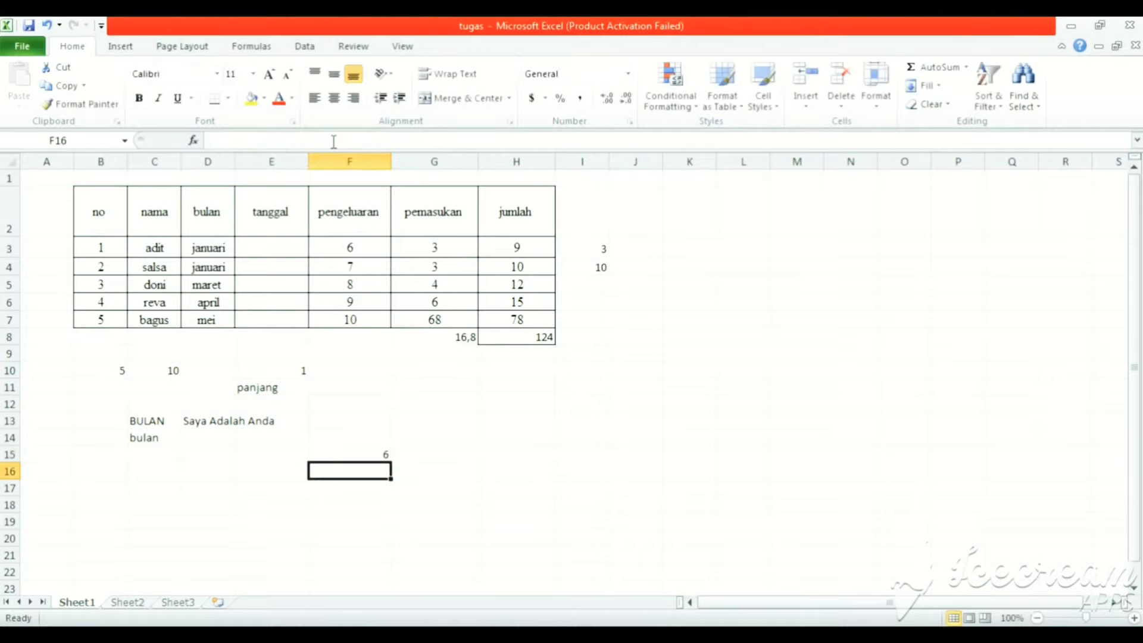